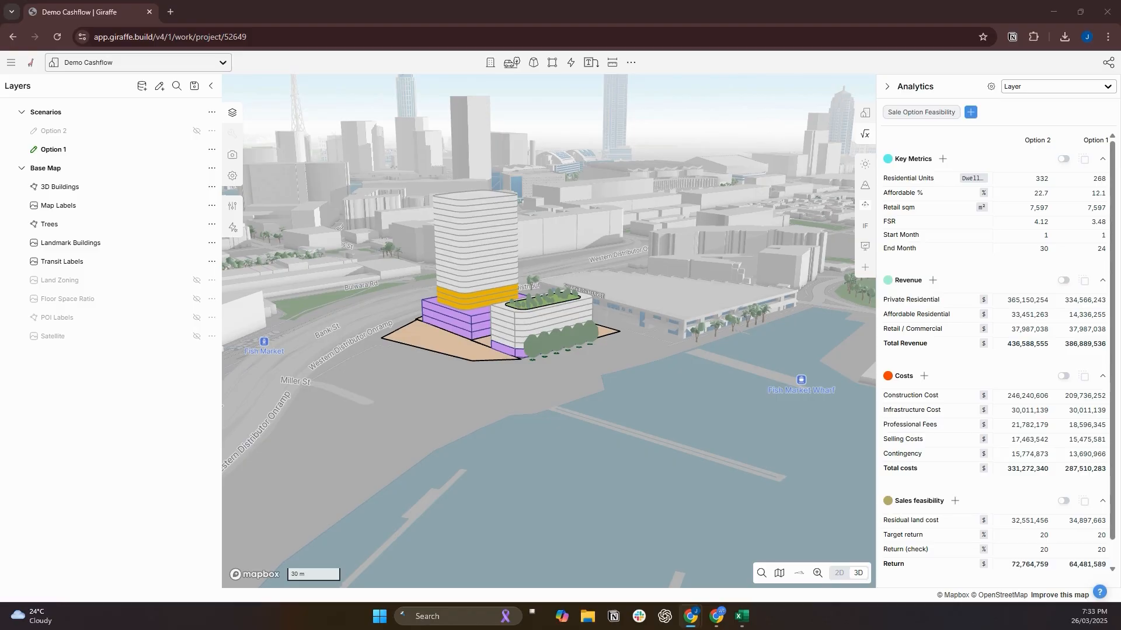
- Switch to the Excel financial model and examine when the residual land value falls in the Opt1 cashflow
{"action": "key", "text": "alt+Tab"}
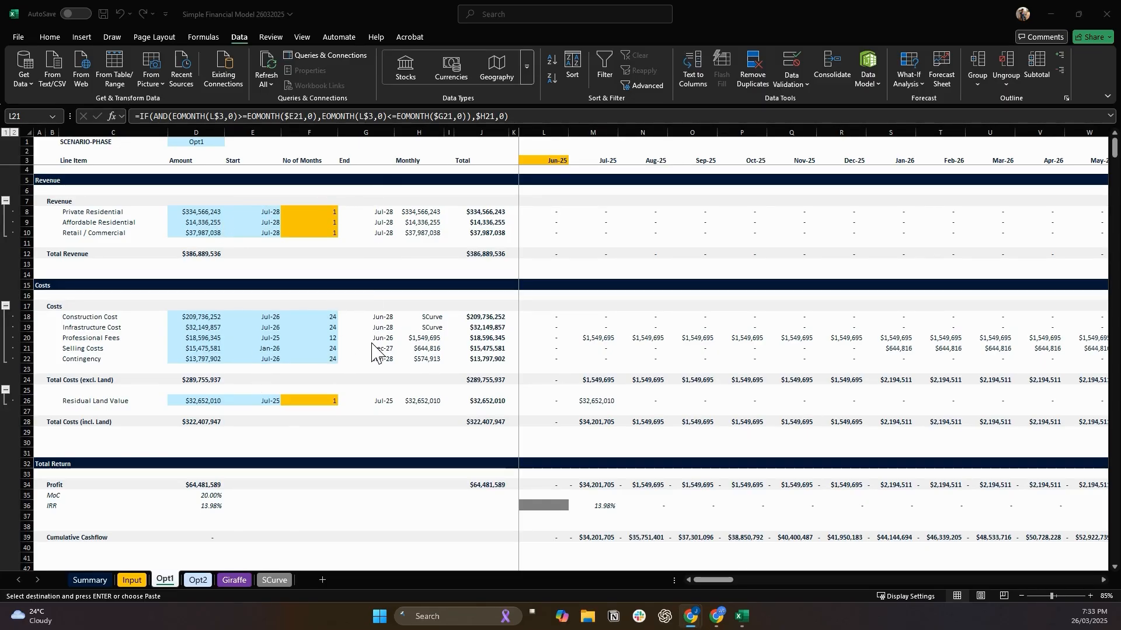
{"action": "left_click", "coordinate": [555, 349]}
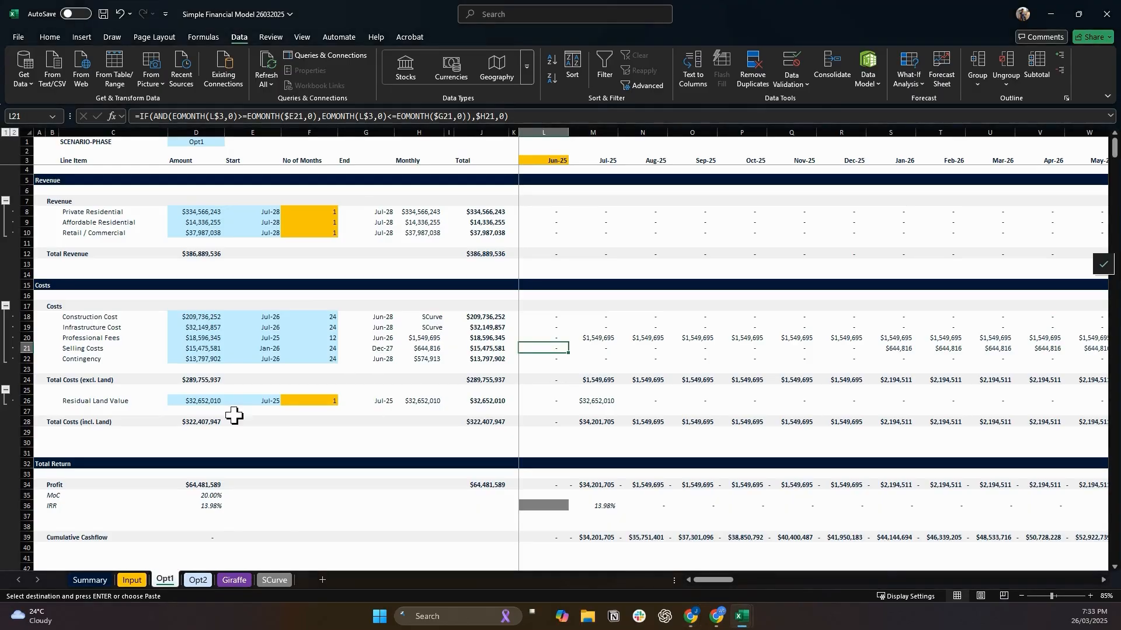
{"action": "left_click", "coordinate": [598, 402]}
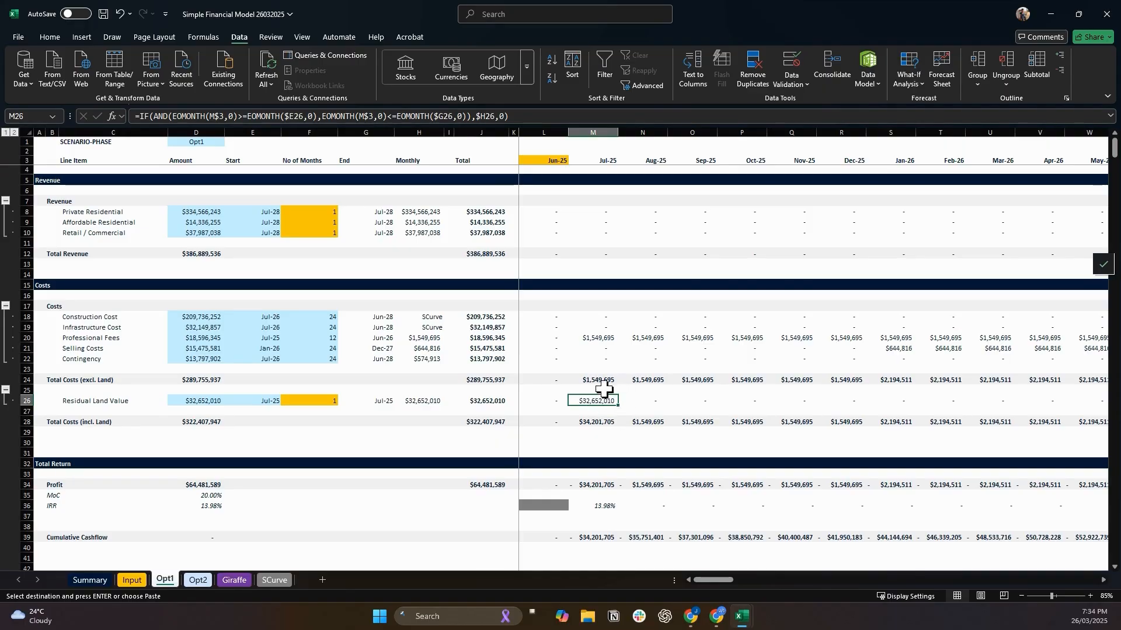
- Follow the Professional Fees row month by month from Jul-25 to Jul-26 in the Opt1 cashflow
{"action": "left_click", "coordinate": [596, 337]}
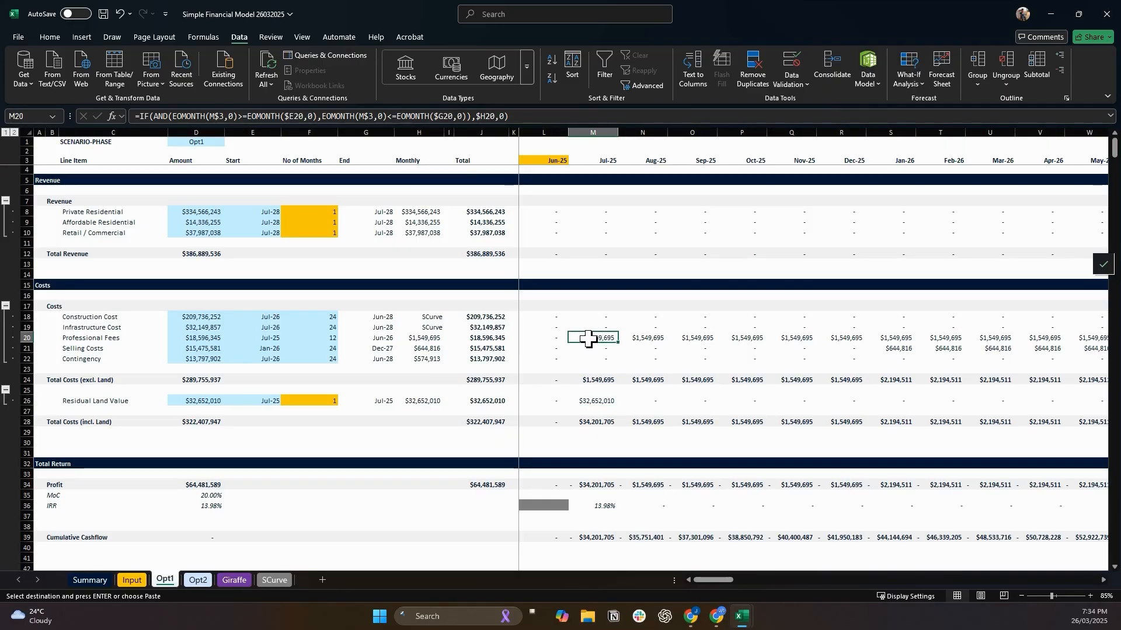
{"action": "key", "text": "Right"}
{"action": "key", "text": "Right"}
{"action": "key", "text": "Right"}
{"action": "key", "text": "Right"}
{"action": "key", "text": "Right"}
{"action": "key", "text": "Right"}
{"action": "key", "text": "Right"}
{"action": "key", "text": "Right"}
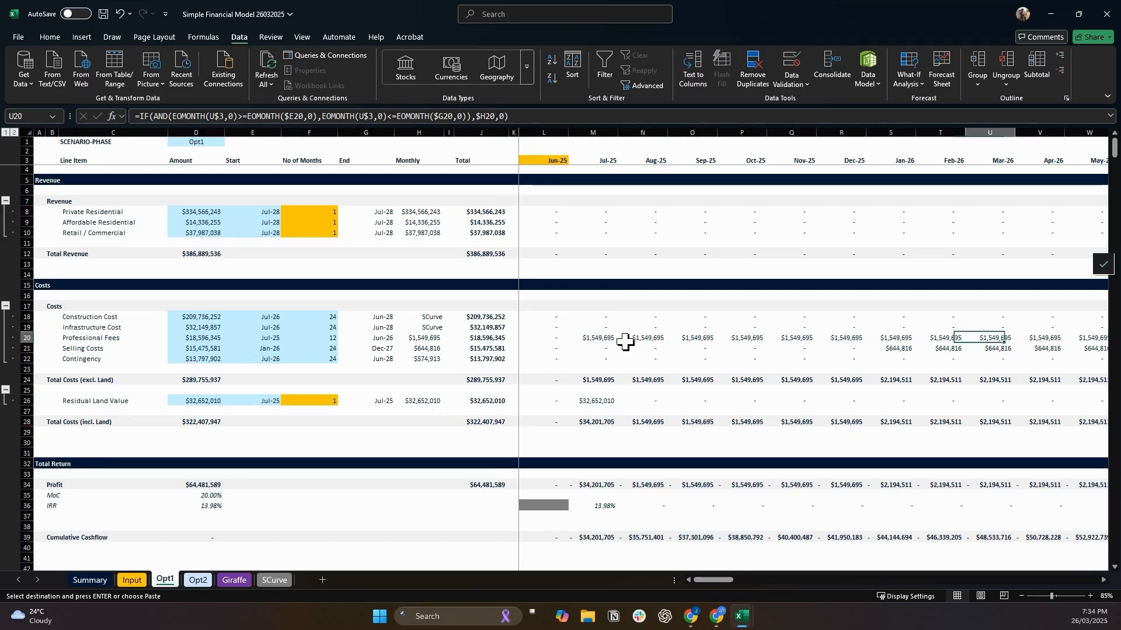
{"action": "key", "text": "Right"}
{"action": "key", "text": "Right"}
{"action": "key", "text": "Right"}
{"action": "key", "text": "Right"}
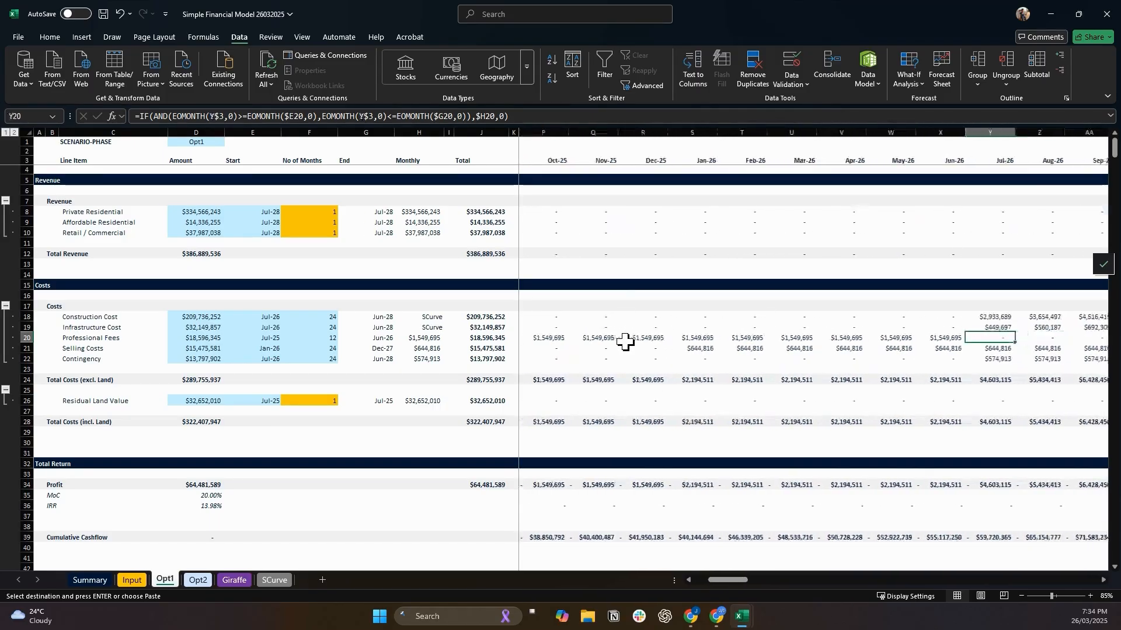
- Examine how the Selling Costs row is spread across the months in the Opt1 cashflow
{"action": "key", "text": "Left"}
{"action": "key", "text": "Left"}
{"action": "key", "text": "Left"}
{"action": "key", "text": "Left"}
{"action": "key", "text": "Left"}
{"action": "key", "text": "Left"}
{"action": "key", "text": "Left"}
{"action": "key", "text": "Left"}
{"action": "key", "text": "Left"}
{"action": "key", "text": "Down"}
{"action": "key", "text": "Right"}
{"action": "key", "text": "Right"}
{"action": "key", "text": "Right"}
{"action": "key", "text": "Right"}
{"action": "key", "text": "Right"}
{"action": "key", "text": "Right"}
{"action": "key", "text": "Right"}
{"action": "key", "text": "Right"}
{"action": "key", "text": "Right"}
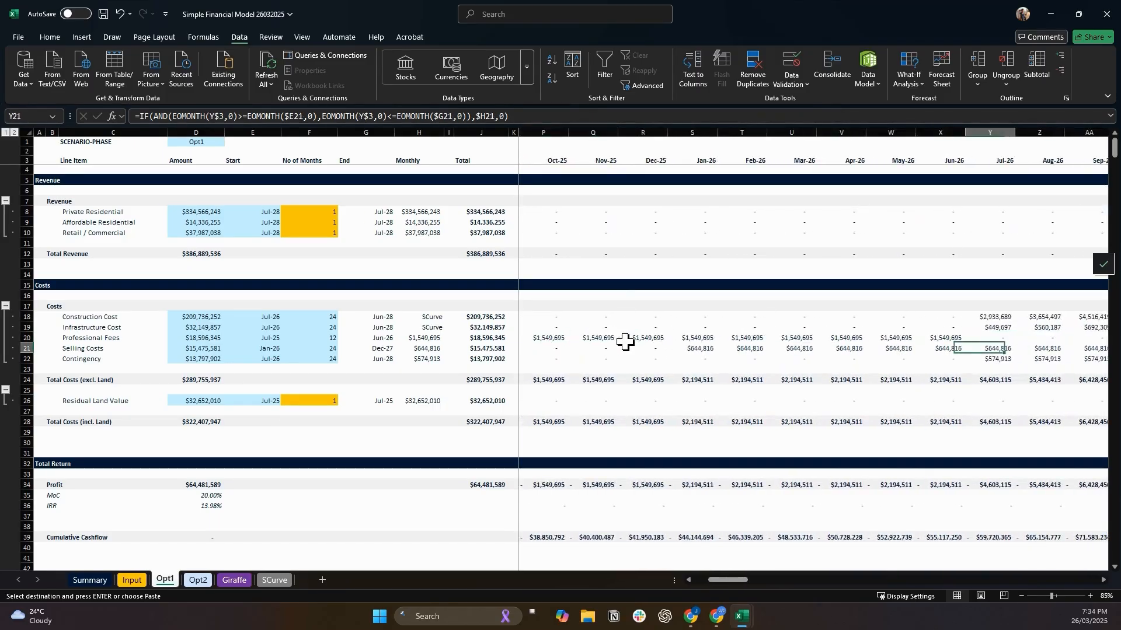
{"action": "key", "text": "Left"}
{"action": "key", "text": "Right"}
{"action": "key", "text": "Left"}
{"action": "key", "text": "Left"}
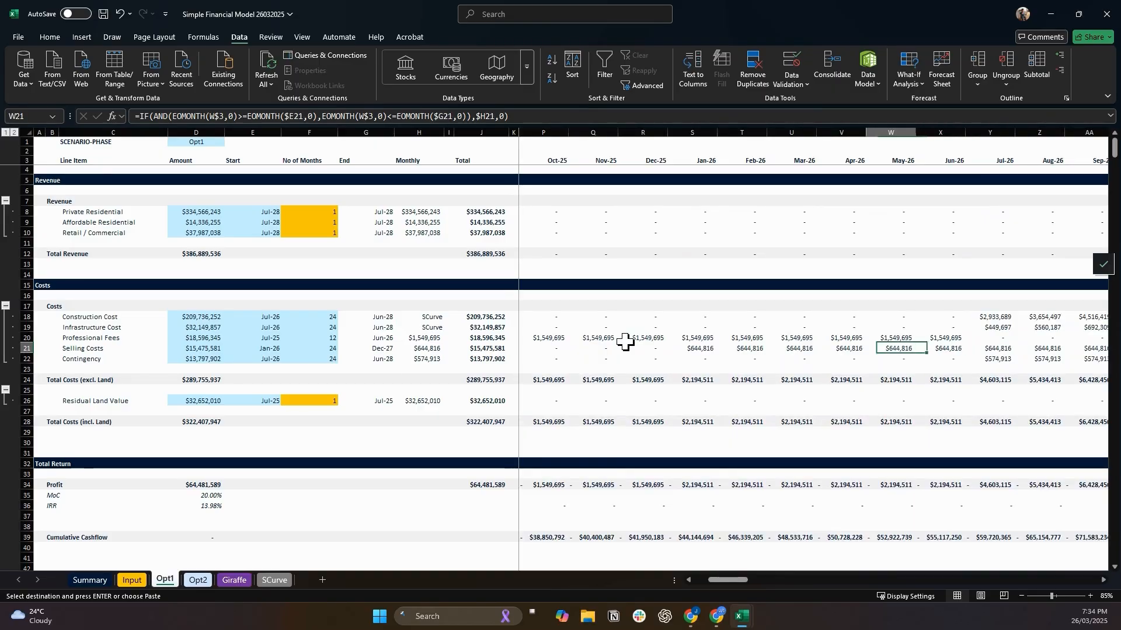
{"action": "key", "text": "Left"}
{"action": "key", "text": "Left"}
{"action": "key", "text": "Right"}
{"action": "key", "text": "Right"}
{"action": "key", "text": "Right"}
{"action": "key", "text": "Right"}
{"action": "key", "text": "Right"}
{"action": "key", "text": "Right"}
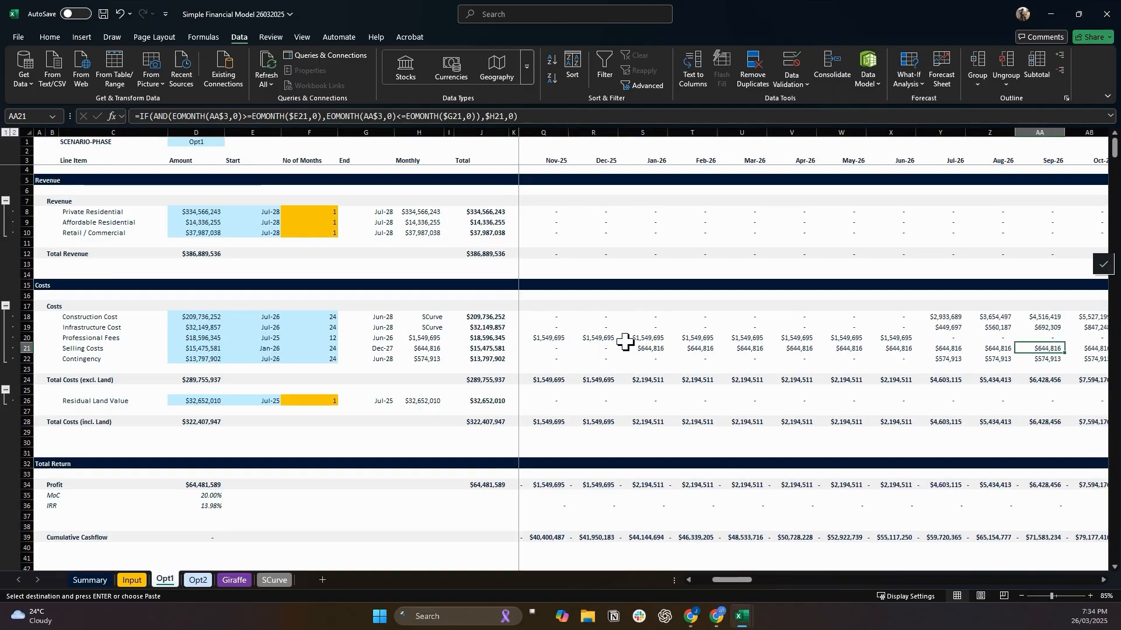
{"action": "key", "text": "Left"}
{"action": "key", "text": "Left"}
- Follow the S-curve spread of Construction Cost from Jul-26 to Jun-28 in the Opt1 cashflow
{"action": "key", "text": "Up"}
{"action": "key", "text": "Up"}
{"action": "key", "text": "Up"}
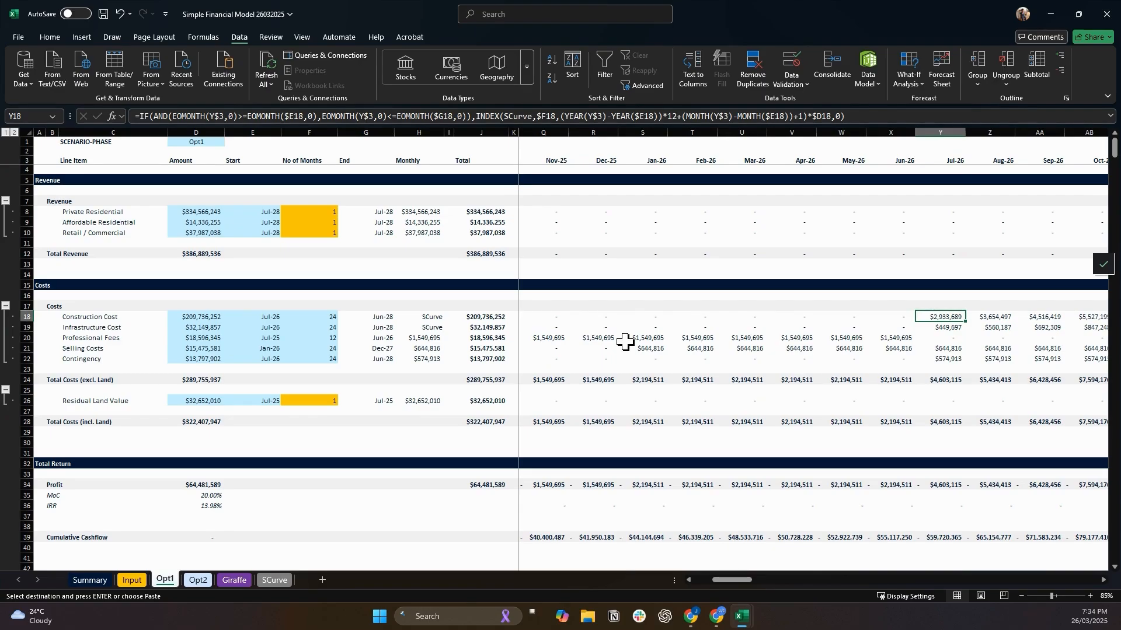
{"action": "key", "text": "Right"}
{"action": "key", "text": "Right"}
{"action": "key", "text": "Right"}
{"action": "key", "text": "Right"}
{"action": "key", "text": "Right"}
{"action": "key", "text": "Right"}
{"action": "key", "text": "Right"}
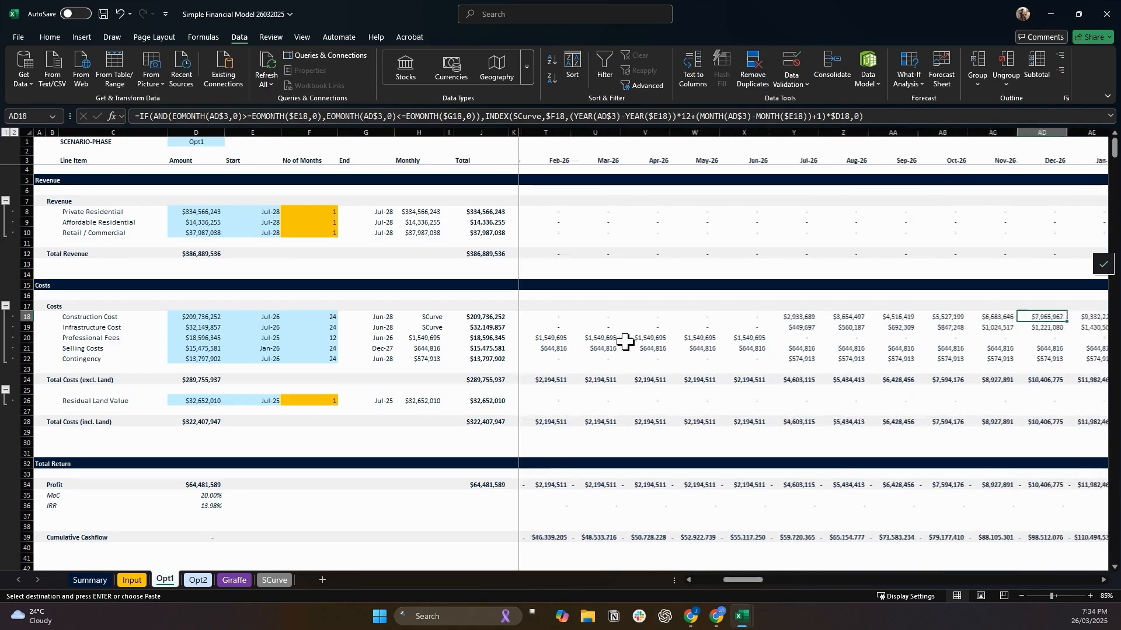
{"action": "key", "text": "Right"}
{"action": "key", "text": "Right"}
{"action": "key", "text": "Right"}
{"action": "key", "text": "Right"}
{"action": "key", "text": "Right"}
{"action": "key", "text": "Right"}
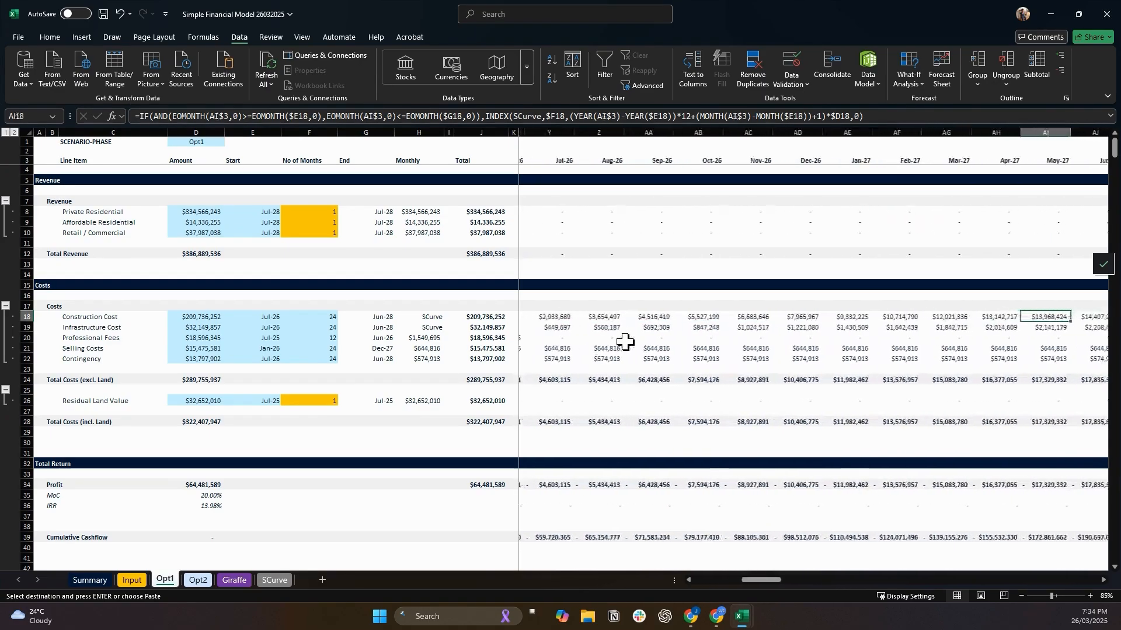
{"action": "key", "text": "Right"}
{"action": "key", "text": "Right"}
{"action": "key", "text": "Right"}
{"action": "key", "text": "Right"}
{"action": "key", "text": "Right"}
{"action": "key", "text": "Right"}
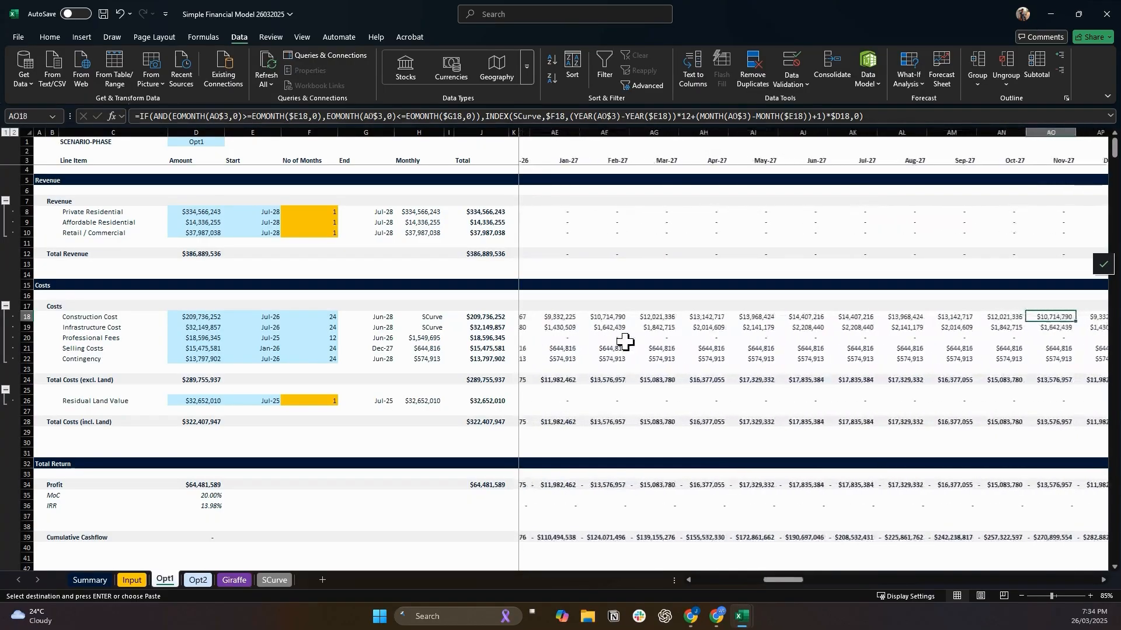
{"action": "key", "text": "Right"}
{"action": "key", "text": "Right"}
{"action": "key", "text": "Right"}
{"action": "key", "text": "Right"}
{"action": "key", "text": "Right"}
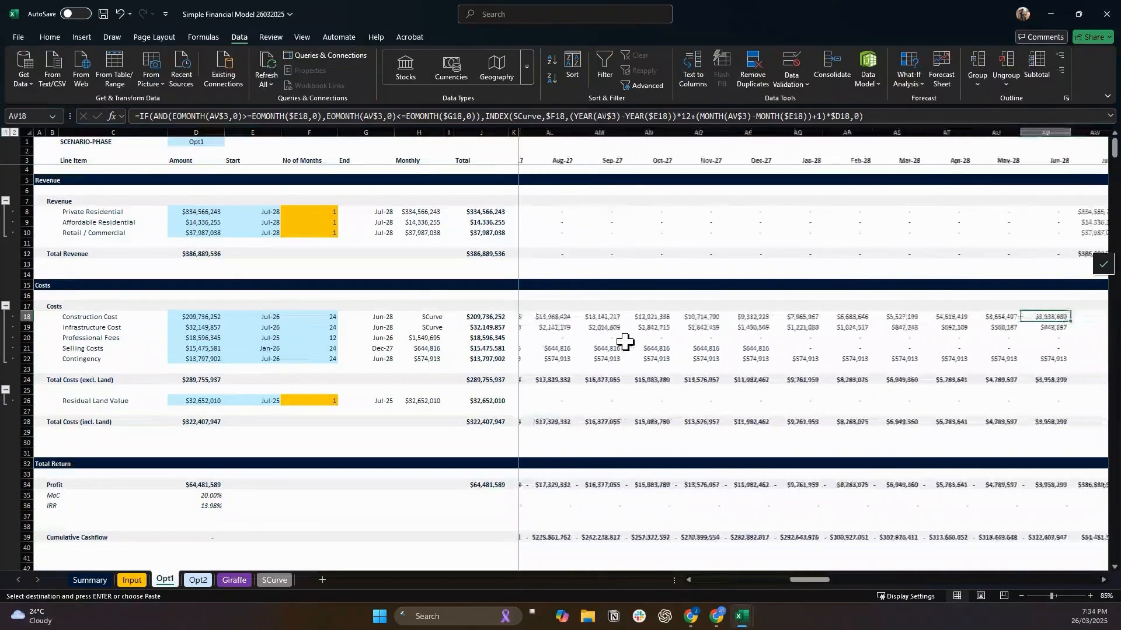
{"action": "key", "text": "Left"}
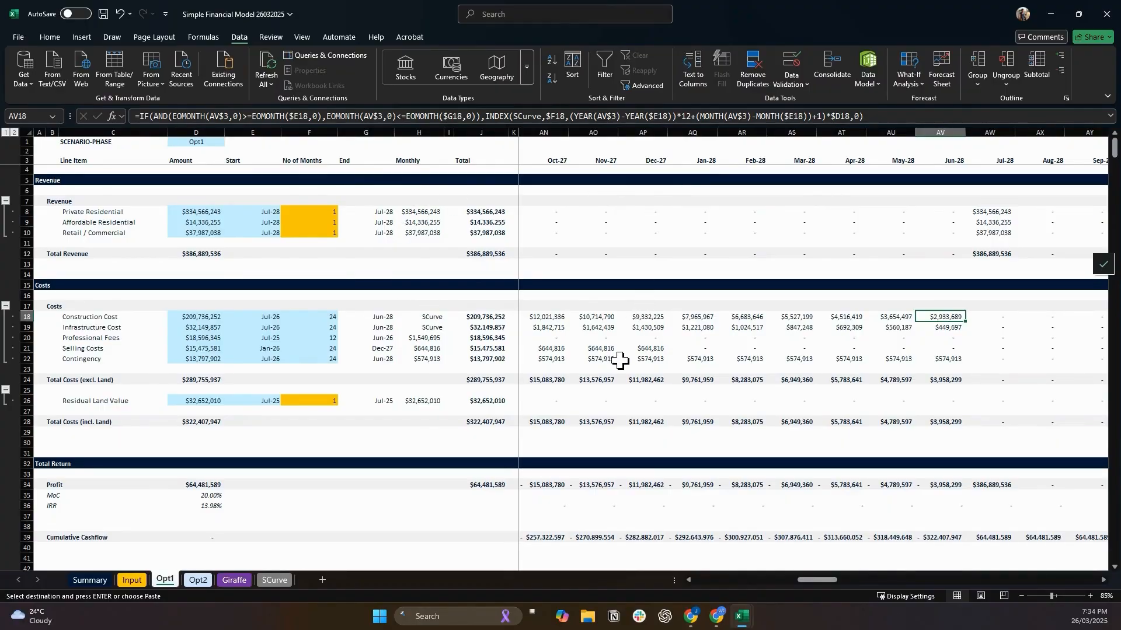
- Examine the MoC formula in the Total Return section of the Opt1 sheet
{"action": "scroll", "coordinate": [515, 252], "scroll_direction": "down", "scroll_amount": 1}
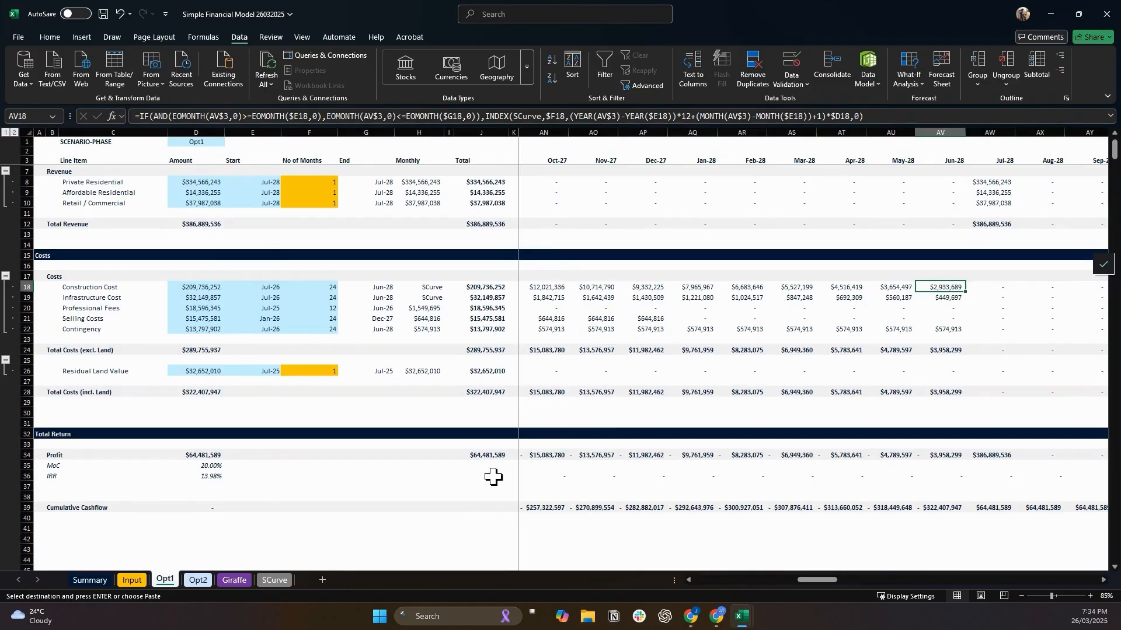
{"action": "left_click", "coordinate": [204, 466]}
{"action": "scroll", "coordinate": [262, 403], "scroll_direction": "down", "scroll_amount": 1}
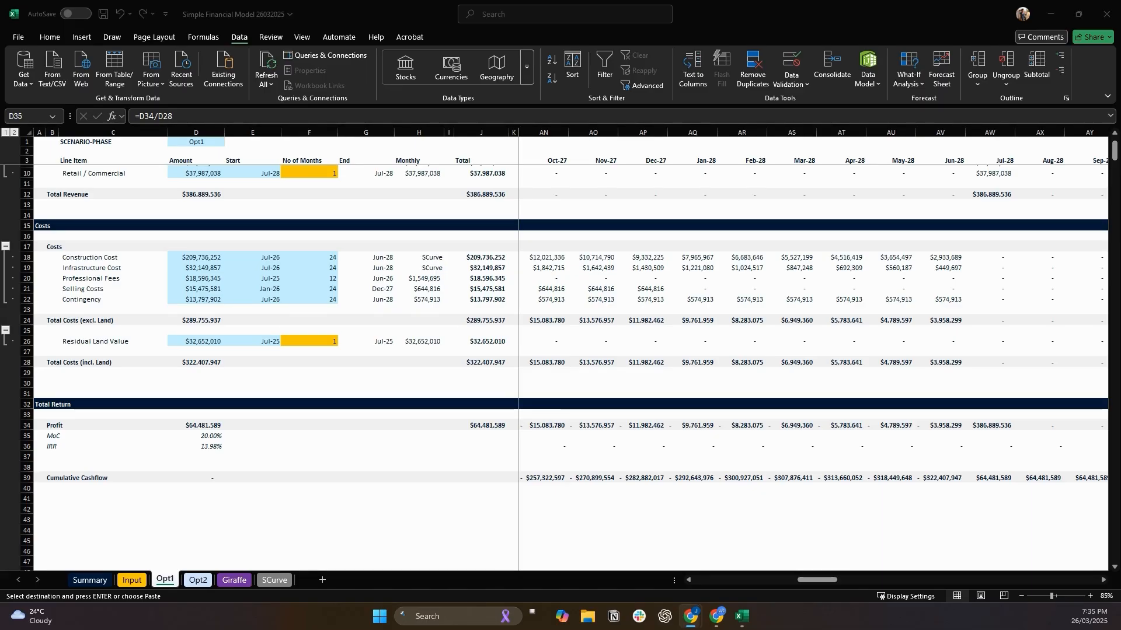
- Switch back to the Giraffe project and review the Sale Option Feasibility analytics alongside the building massing
{"action": "key", "text": "alt+Tab"}
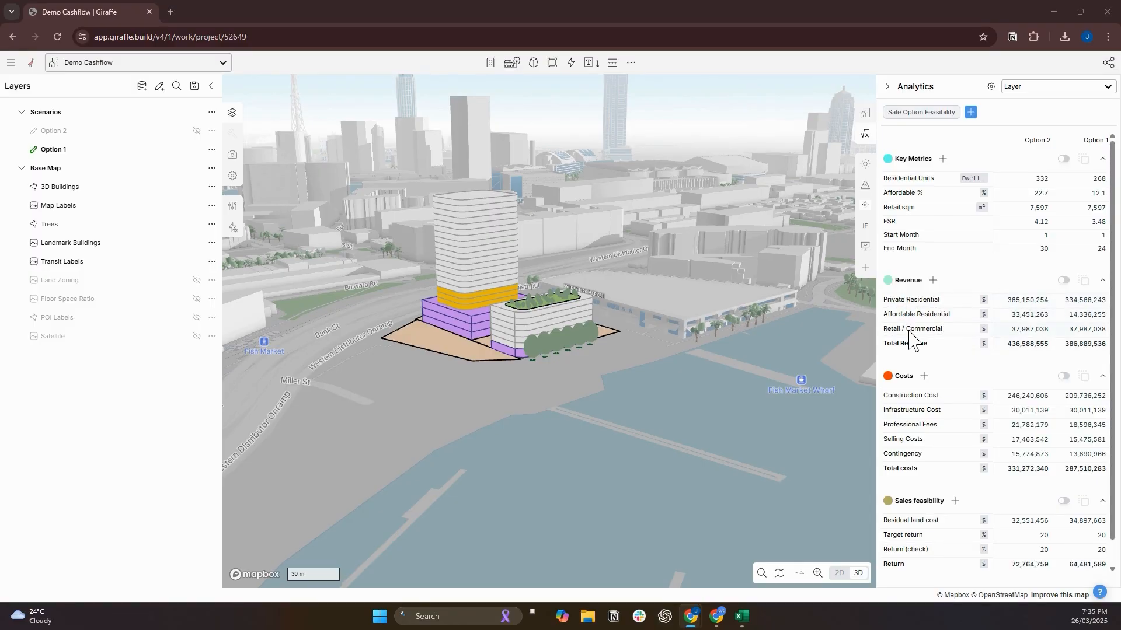
{"action": "scroll", "coordinate": [917, 345], "scroll_direction": "down", "scroll_amount": 1}
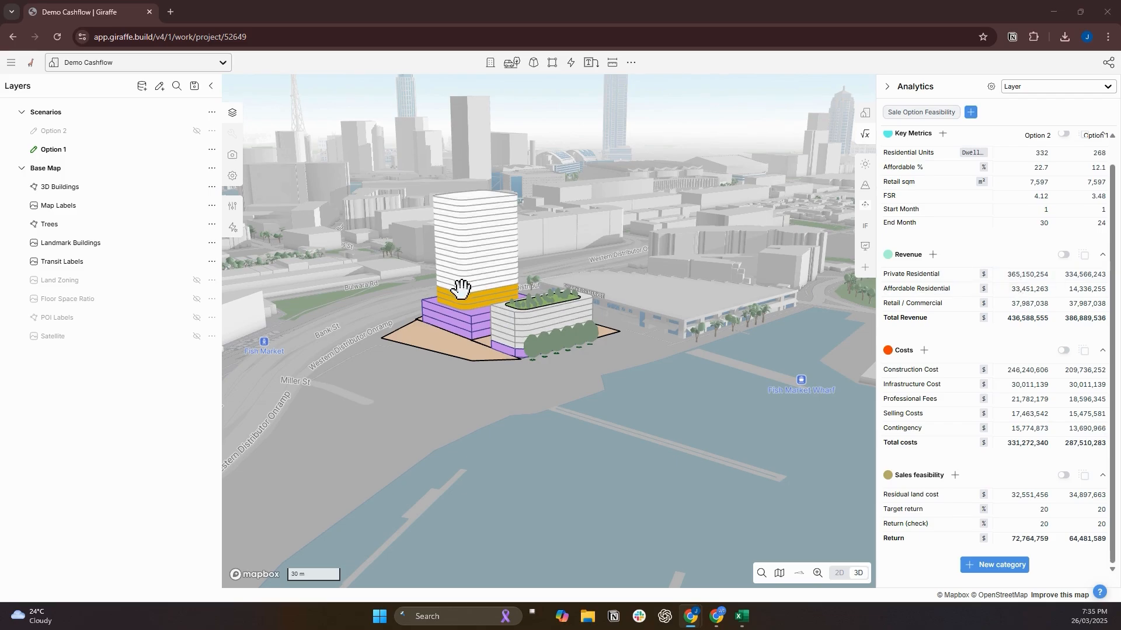
{"action": "scroll", "coordinate": [458, 283], "scroll_direction": "up", "scroll_amount": 3}
{"action": "scroll", "coordinate": [482, 263], "scroll_direction": "down", "scroll_amount": 1}
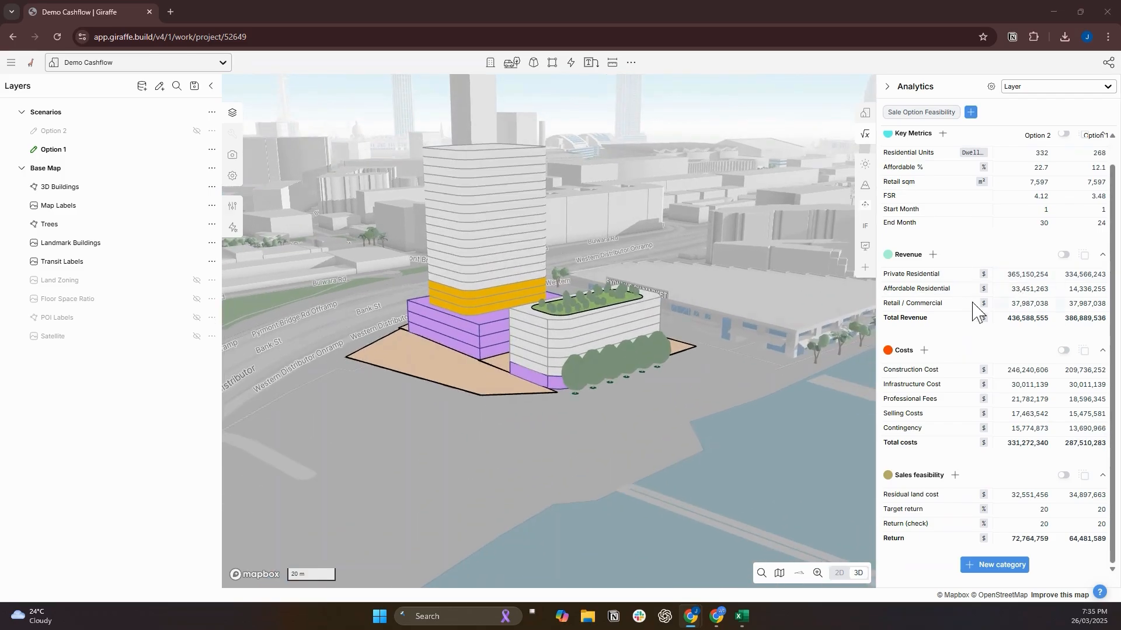
- Trace Option 2's Private Residential revenue through both of its features to the Residential usage's sale price
{"action": "left_click", "coordinate": [1025, 277]}
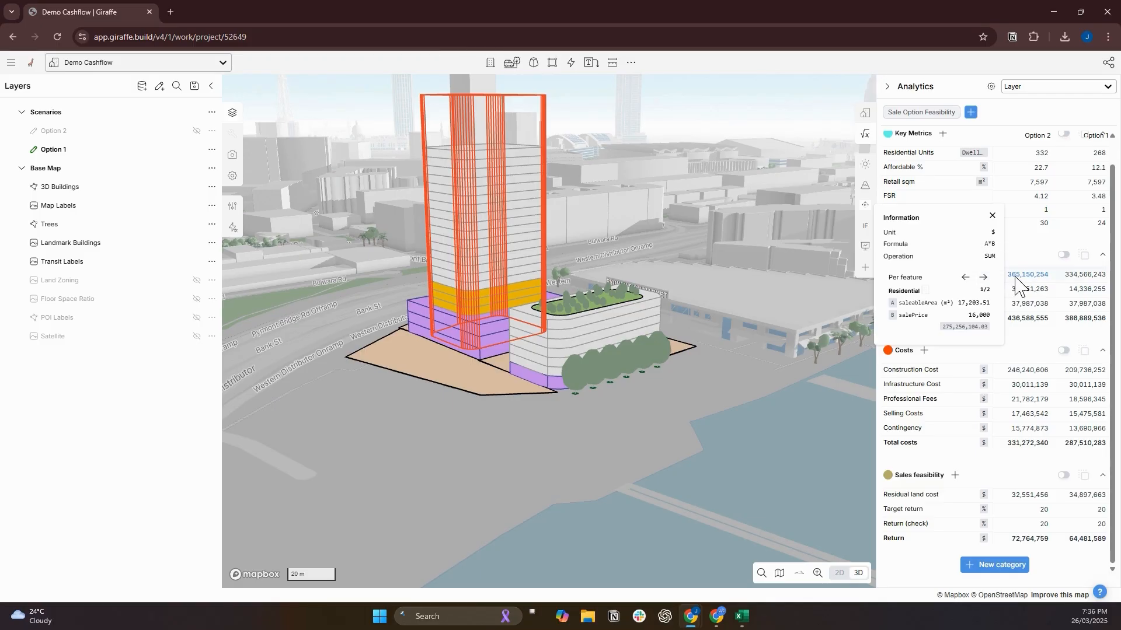
{"action": "left_click", "coordinate": [984, 278]}
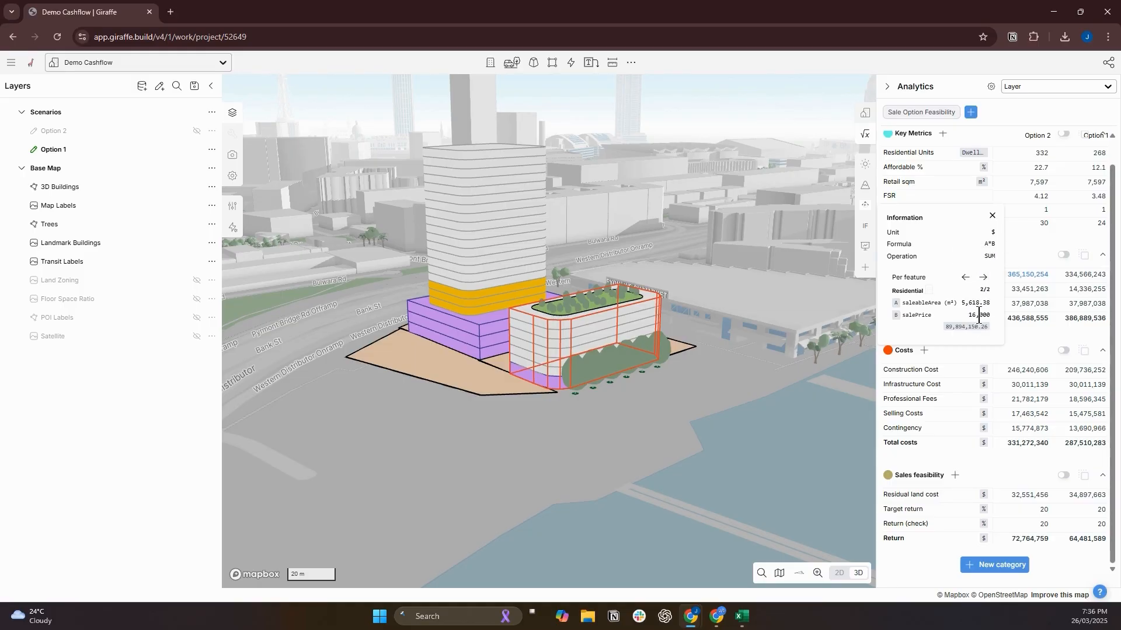
{"action": "left_click", "coordinate": [232, 206]}
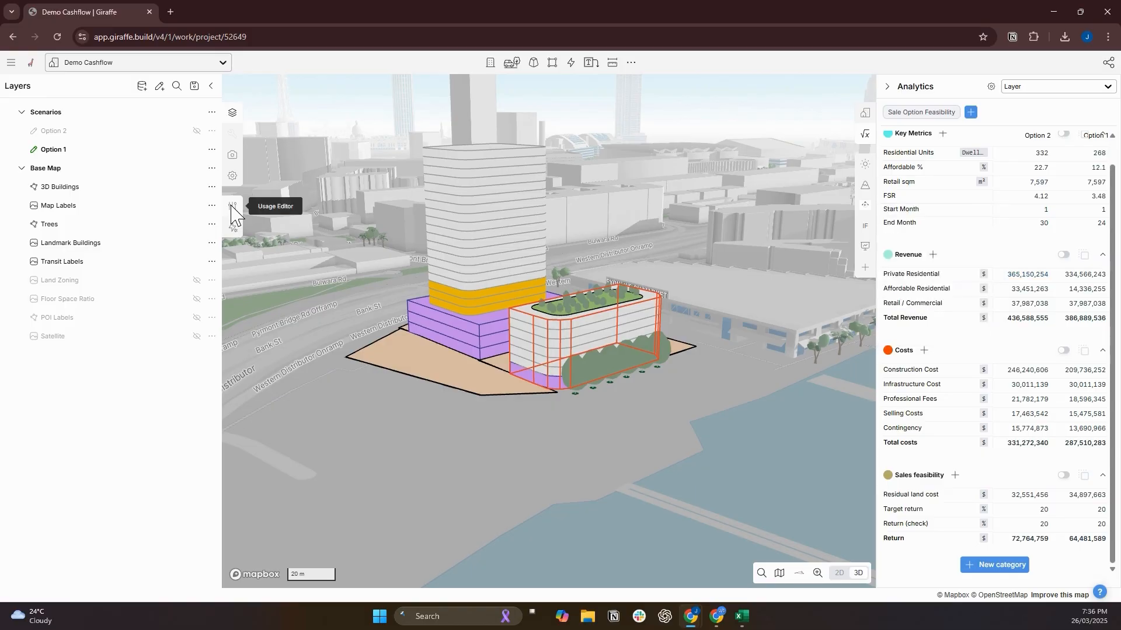
{"action": "scroll", "coordinate": [420, 380], "scroll_direction": "down", "scroll_amount": 2}
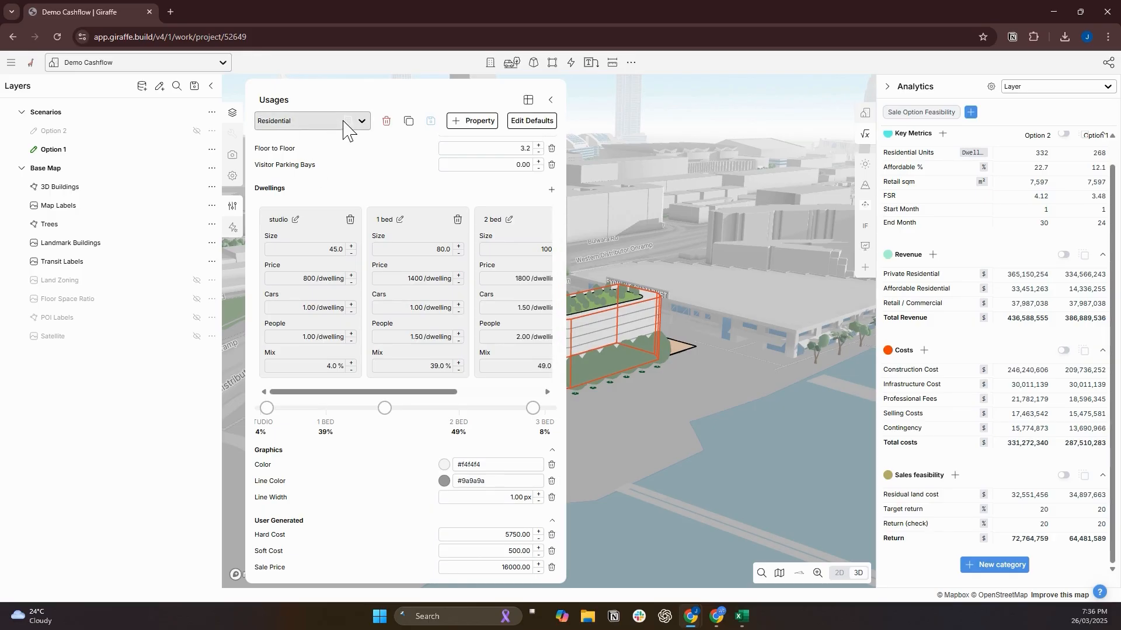
- Inspect the calculation breakdowns of Option 2's Affordable Residential and Retail / Commercial revenue
{"action": "left_click", "coordinate": [1028, 292]}
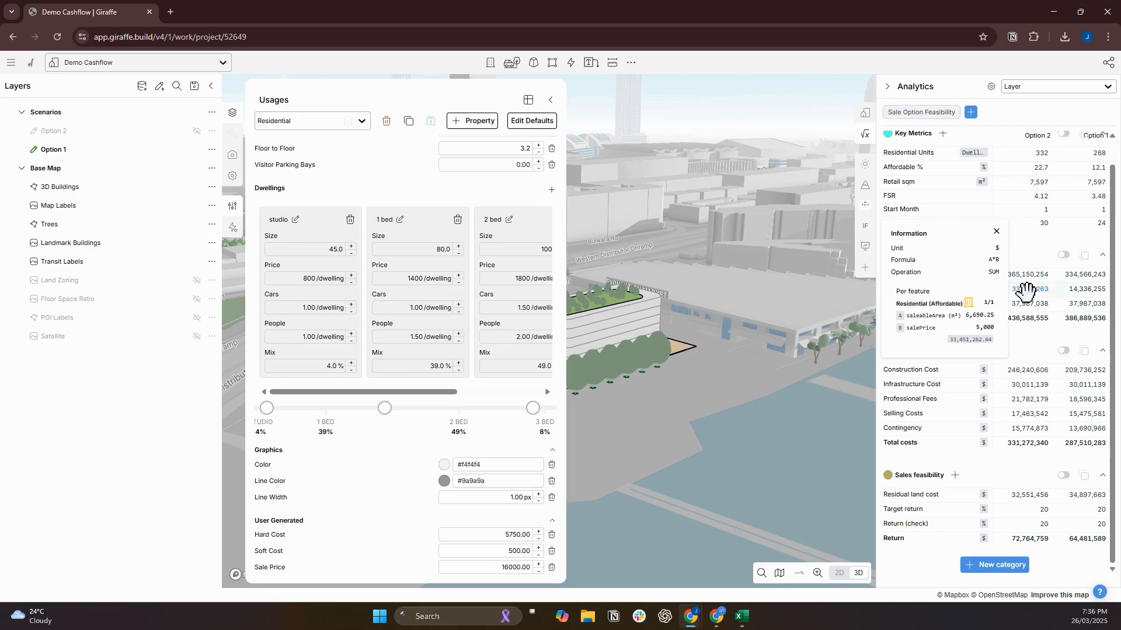
{"action": "left_click", "coordinate": [1029, 303]}
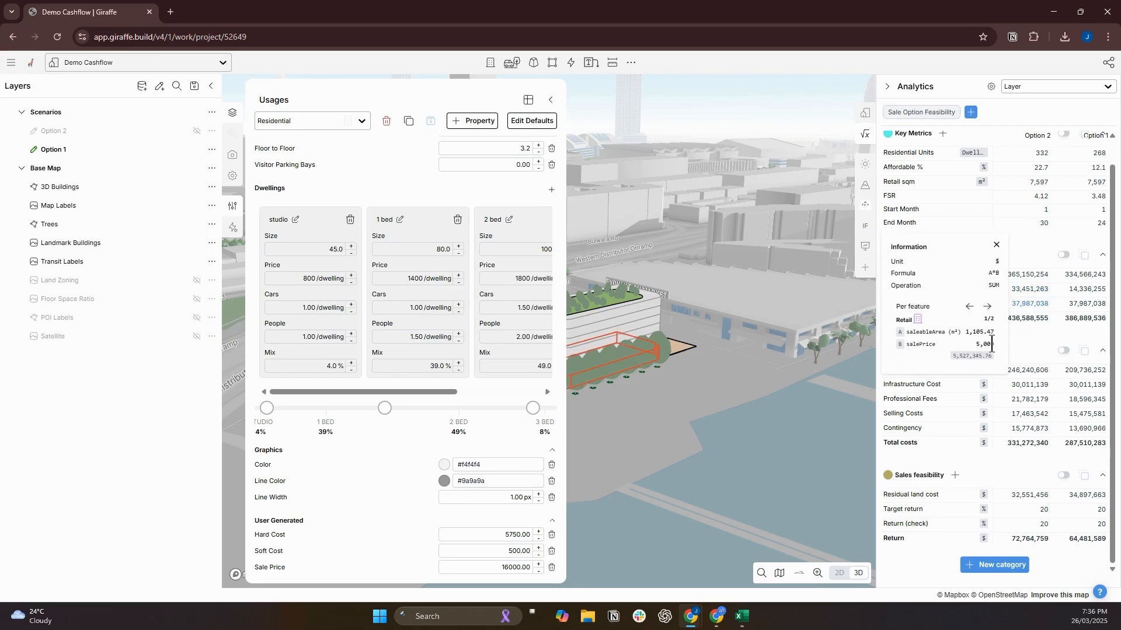
{"action": "left_click", "coordinate": [636, 461]}
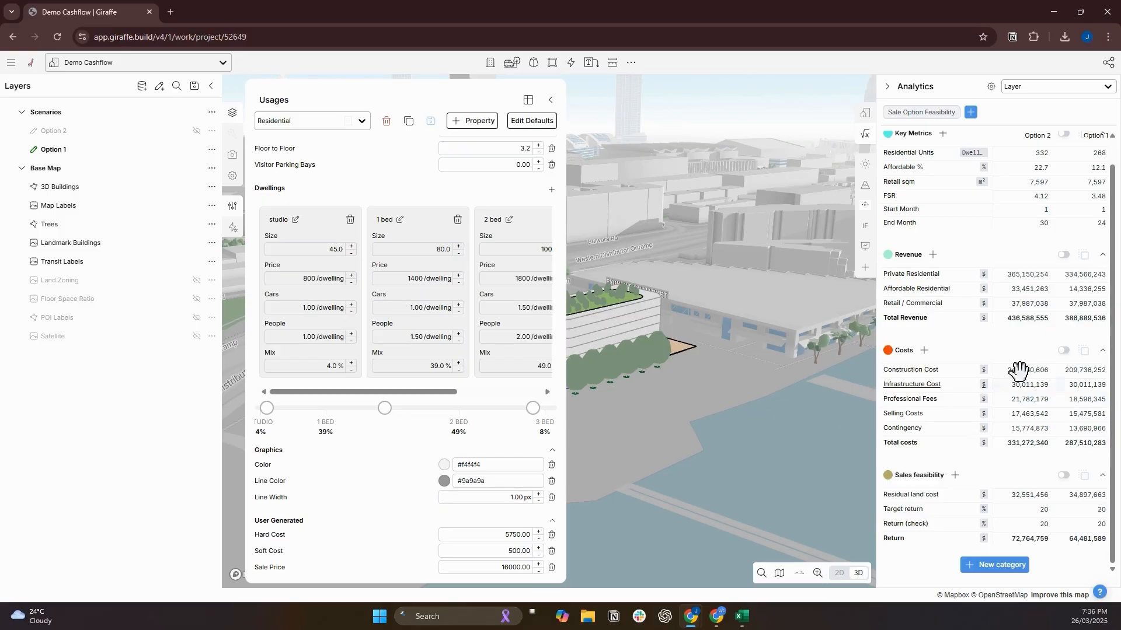
- Close the usage settings, raise Option 1's residential tower to 18 levels, and return it to 16
{"action": "left_click_drag", "start_coordinate": [705, 408], "coordinate": [795, 401]}
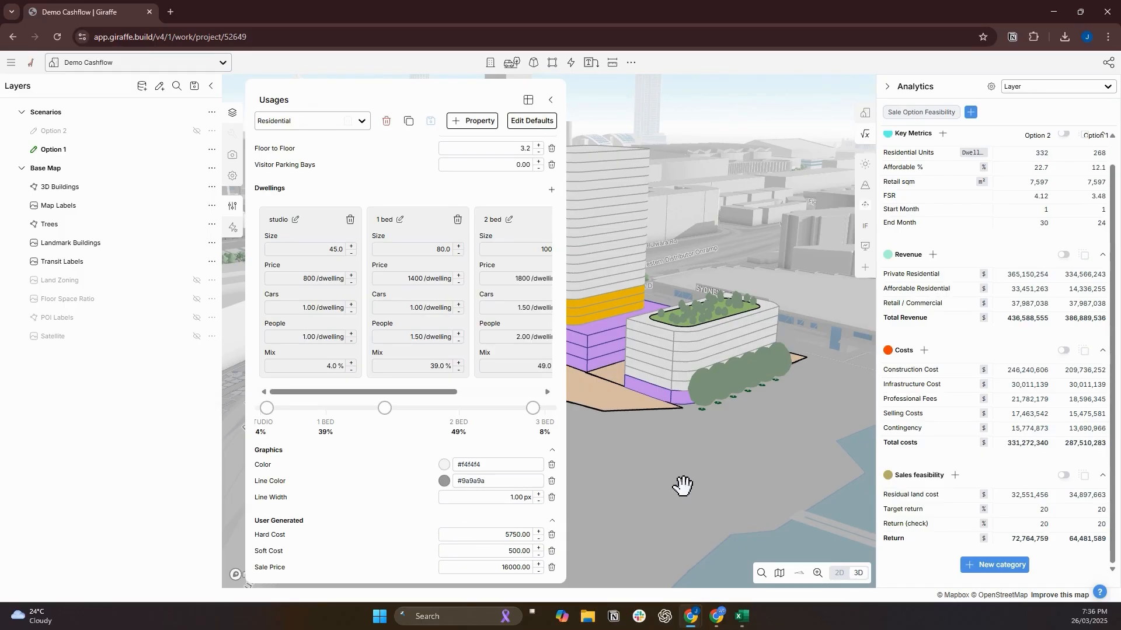
{"action": "left_click", "coordinate": [551, 100]}
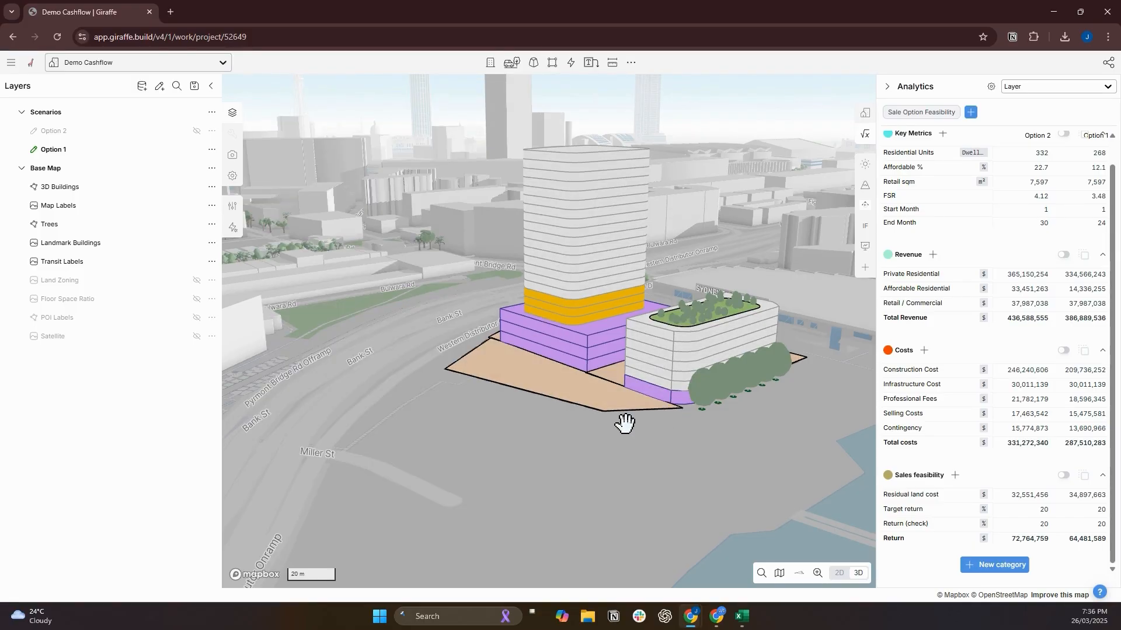
{"action": "right_click_drag", "start_coordinate": [624, 430], "coordinate": [568, 437]}
{"action": "left_click", "coordinate": [518, 252]}
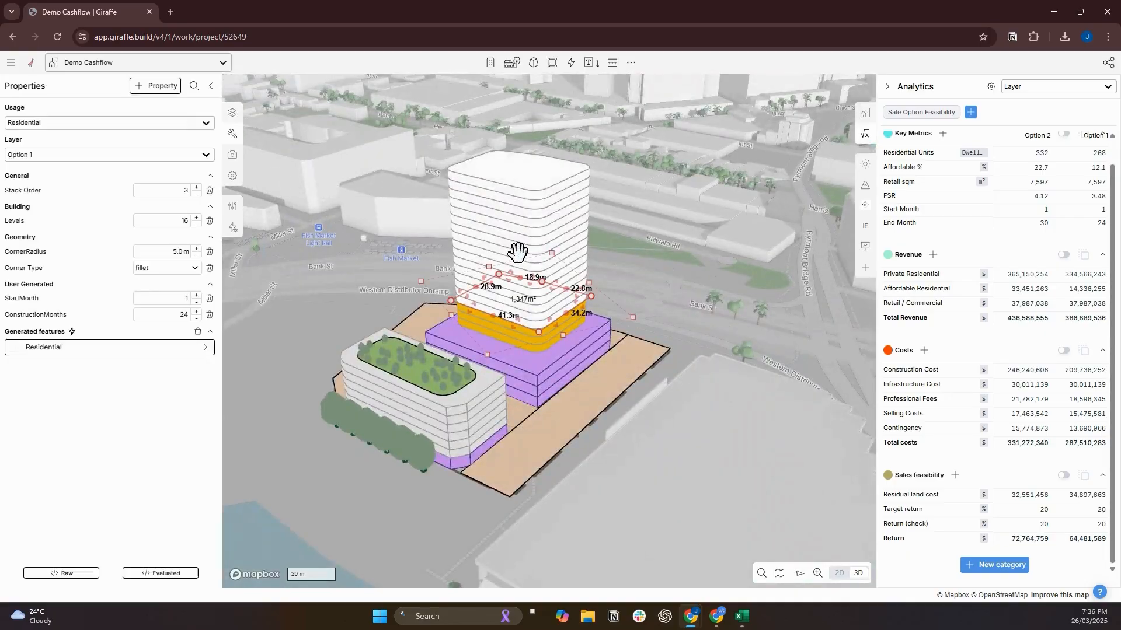
{"action": "key", "text": "plus"}
{"action": "key", "text": "plus"}
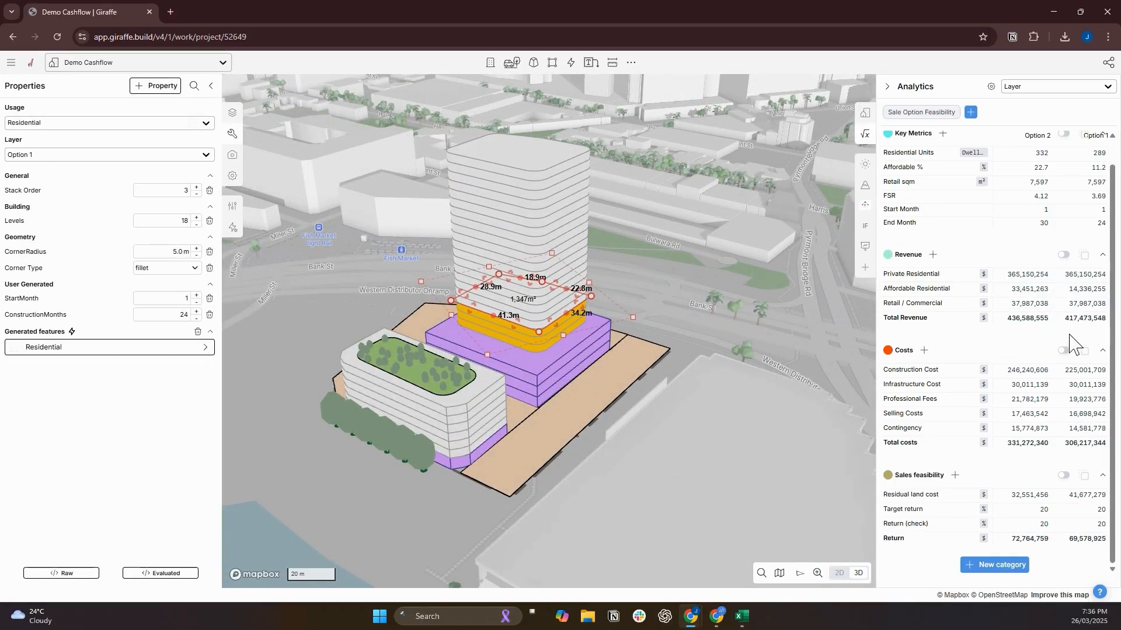
{"action": "key", "text": "minus"}
{"action": "key", "text": "minus"}
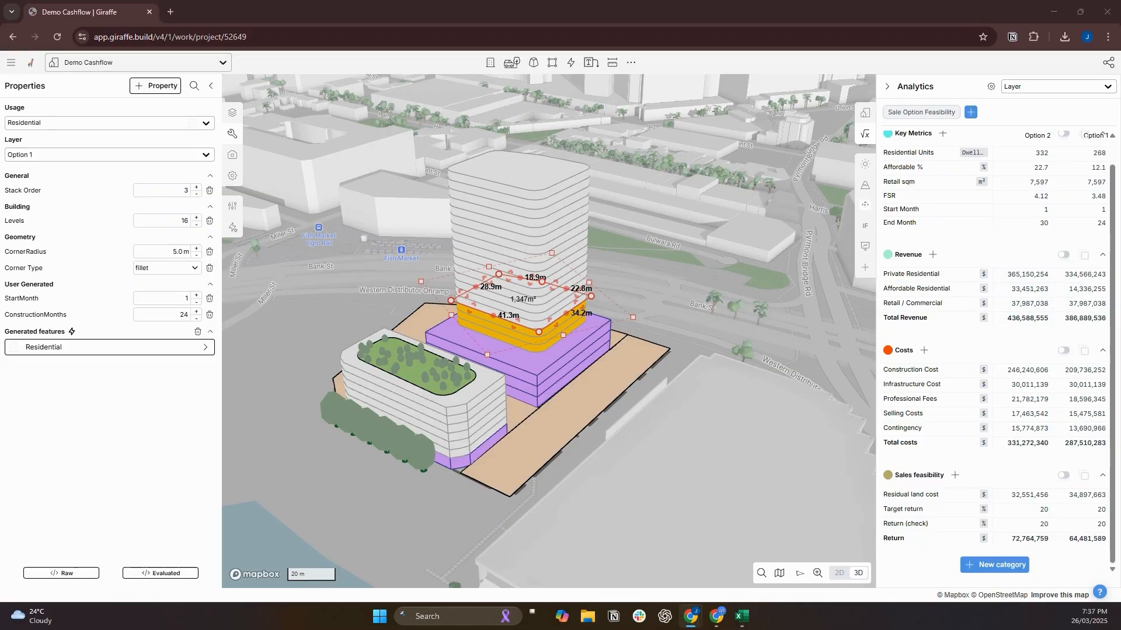
- Show the scenario layers, deselect the tower, hide the Option 1 scenario and display Option 2
{"action": "left_click", "coordinate": [233, 113]}
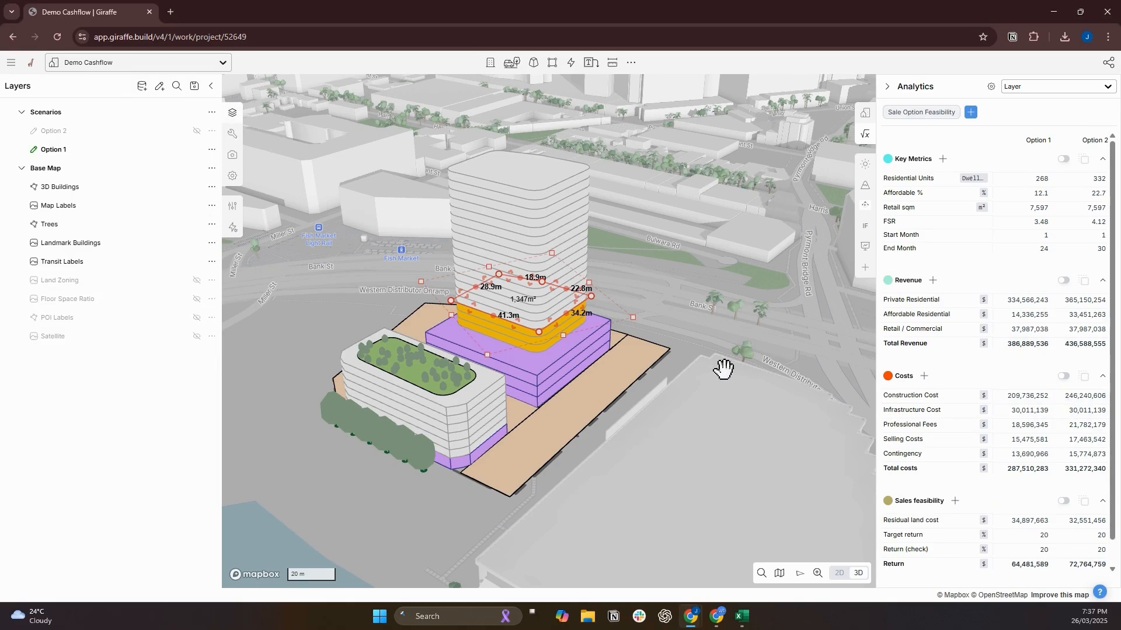
{"action": "left_click", "coordinate": [693, 328]}
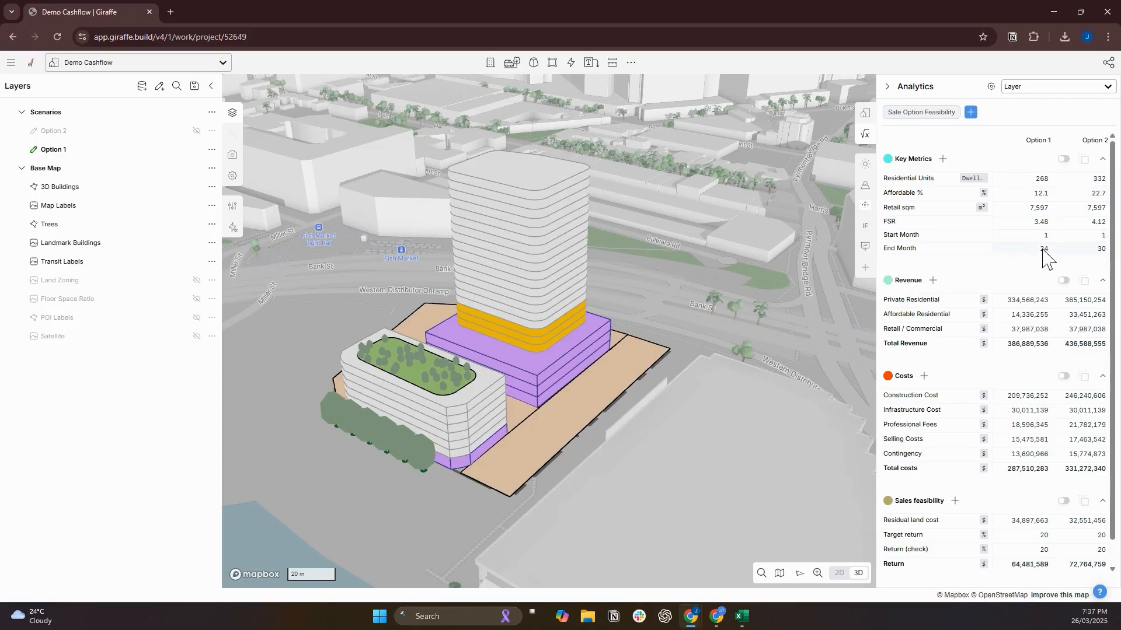
{"action": "left_click", "coordinate": [212, 151]}
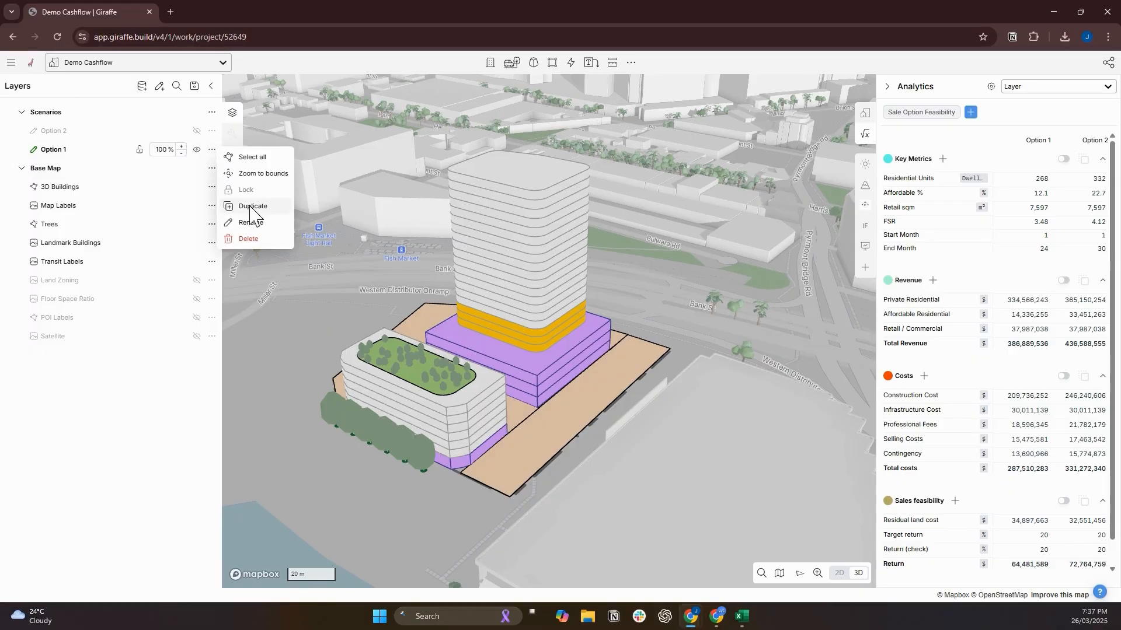
{"action": "left_click", "coordinate": [197, 150]}
{"action": "left_click", "coordinate": [196, 131]}
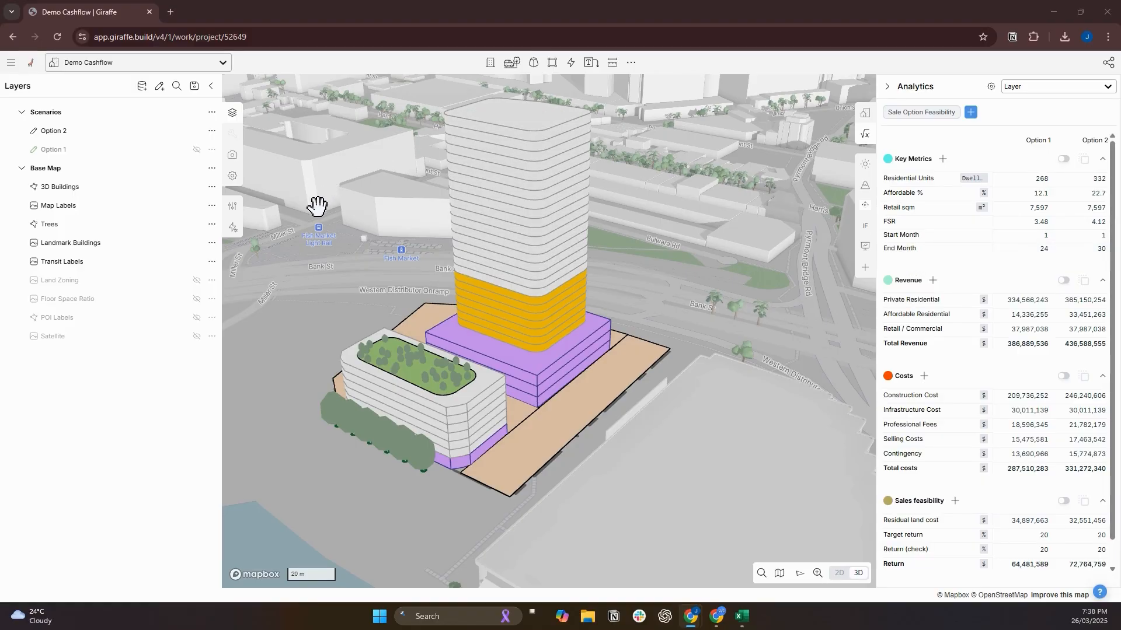
- Inspect the properties of Option 2's residential tower and the list of properties that can be added, without adding any
{"action": "left_click", "coordinate": [508, 251]}
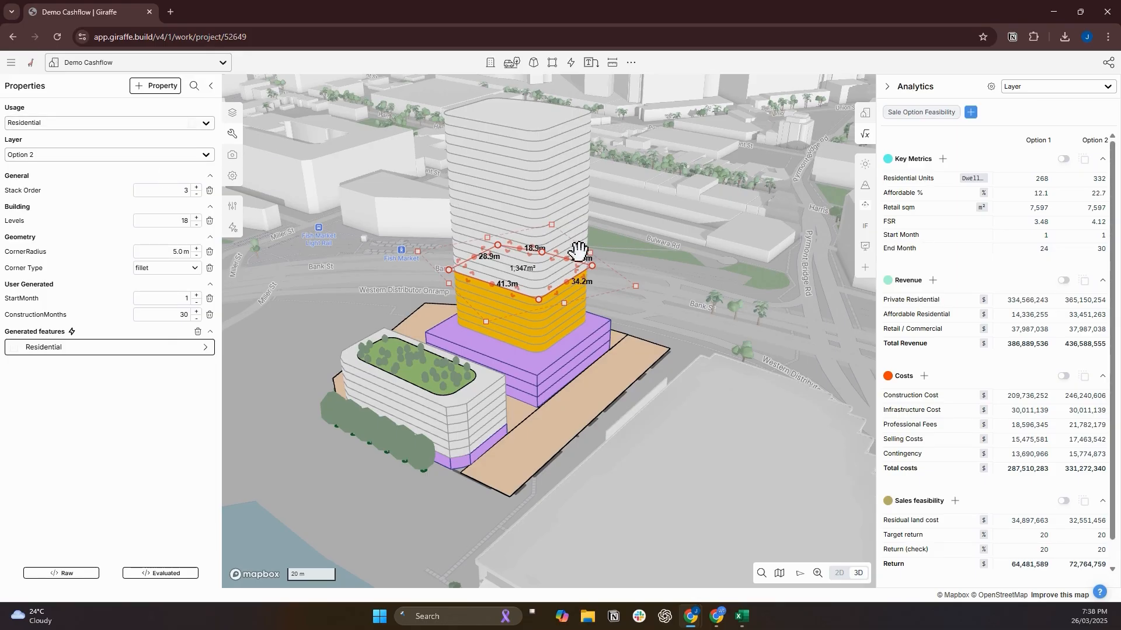
{"action": "left_click", "coordinate": [158, 87]}
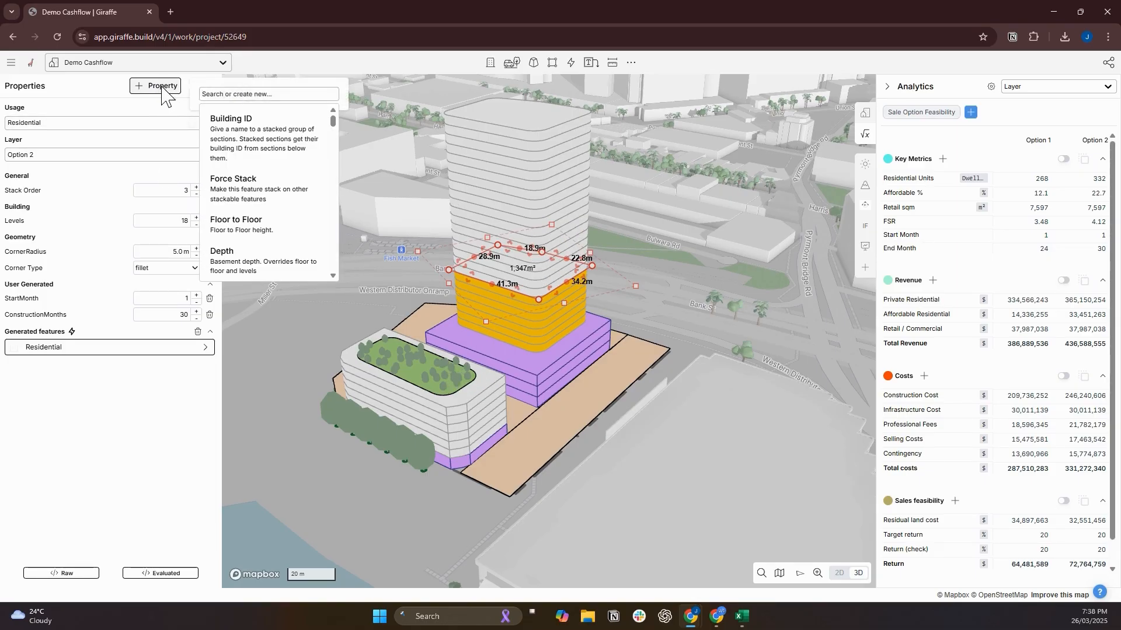
{"action": "left_click", "coordinate": [237, 94]}
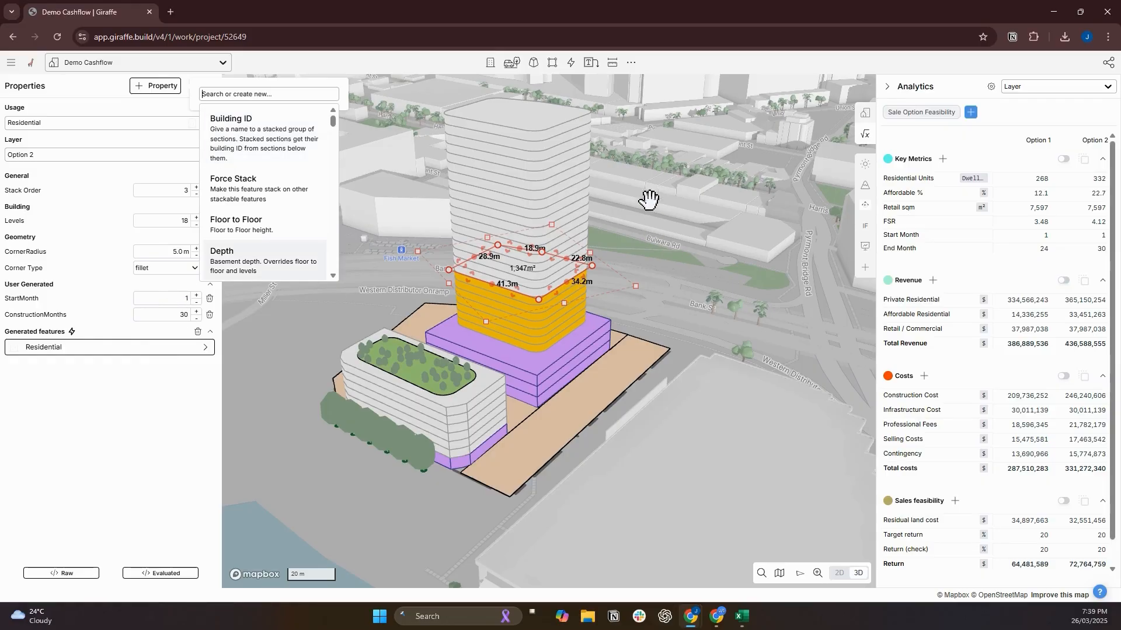
{"action": "left_click", "coordinate": [164, 438]}
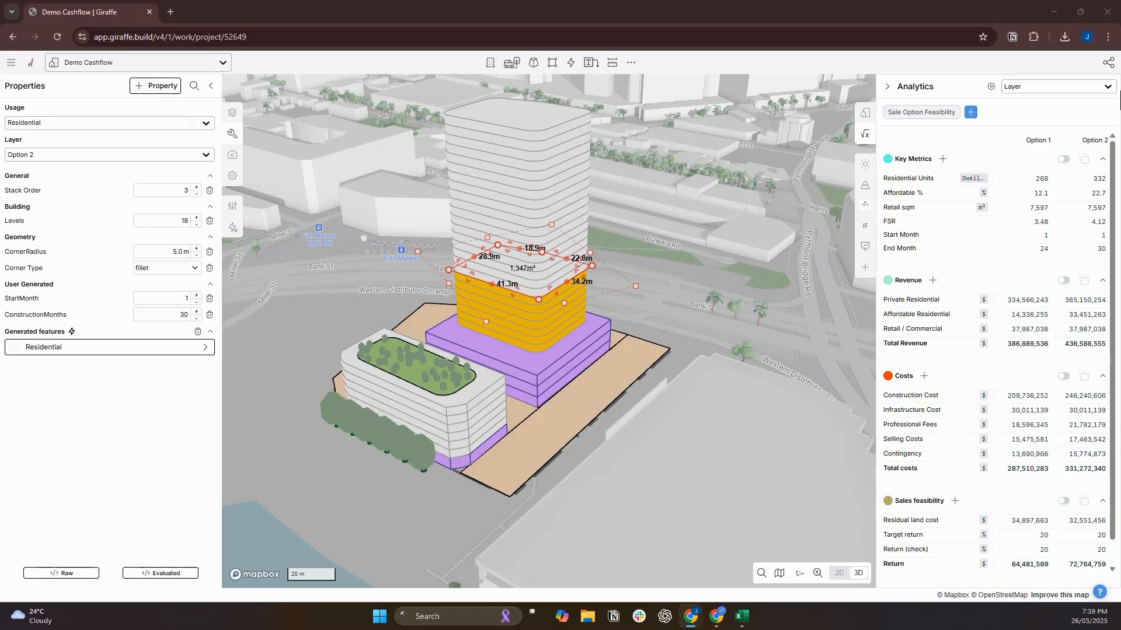
- Review the analytics grouping options, keep the grouping by Layer, and return to the scenario layers list
{"action": "left_click", "coordinate": [1036, 90]}
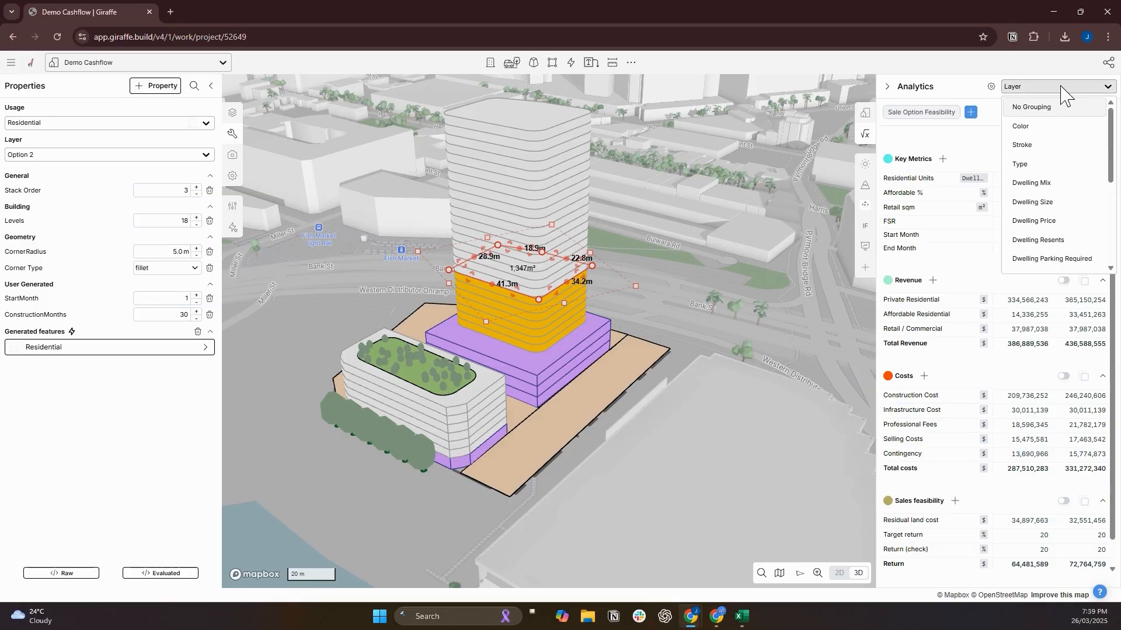
{"action": "scroll", "coordinate": [1053, 240], "scroll_direction": "down", "scroll_amount": 2}
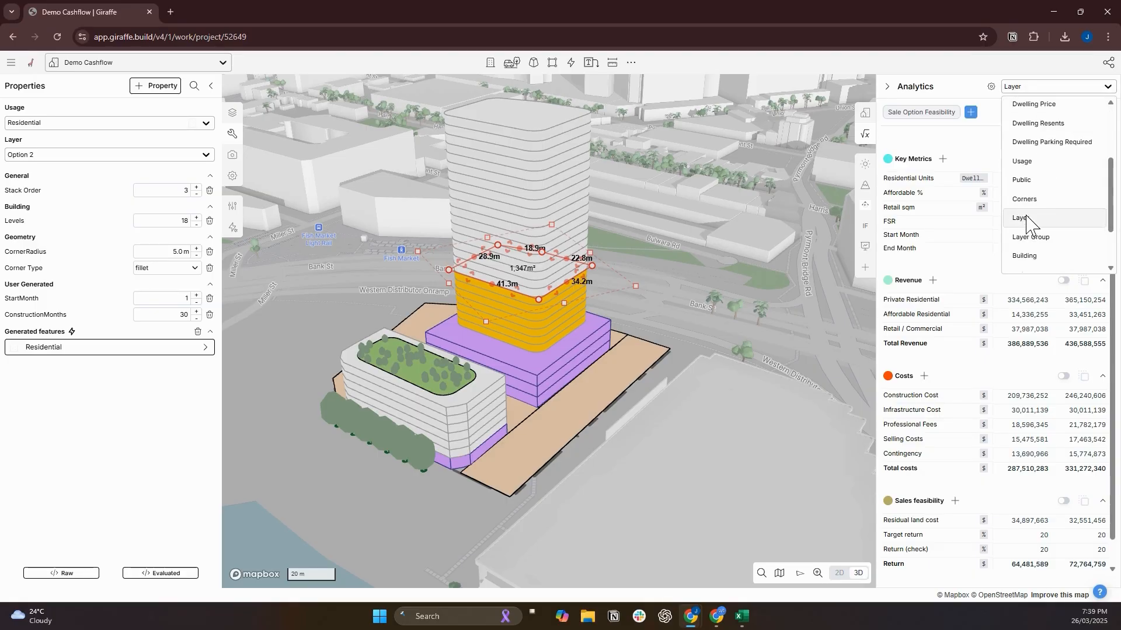
{"action": "left_click", "coordinate": [1026, 218]}
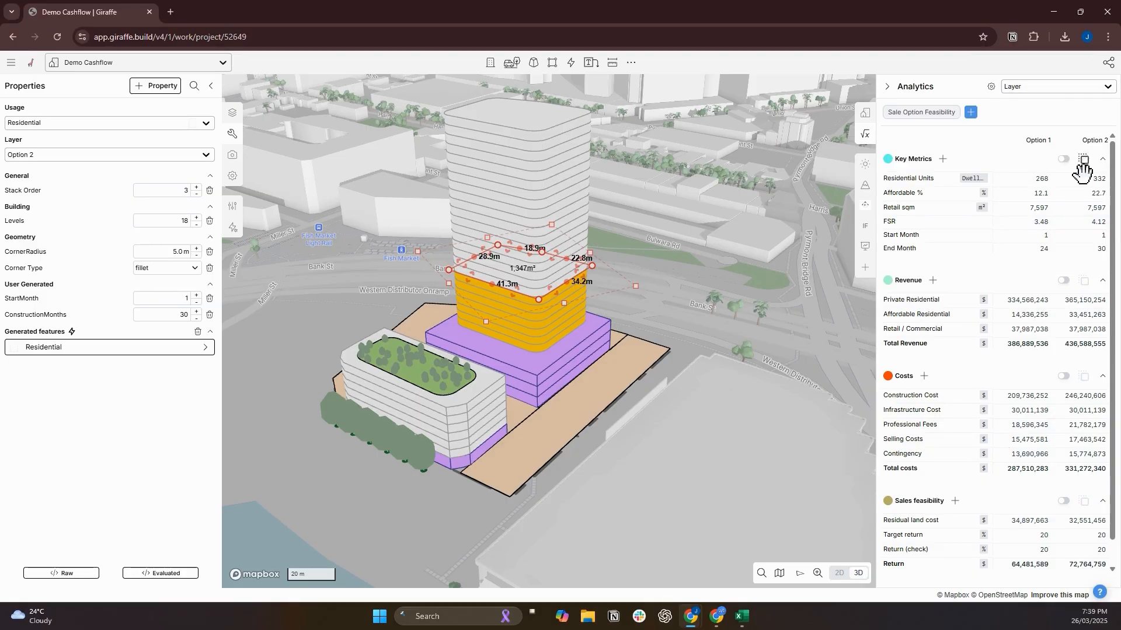
{"action": "left_click", "coordinate": [232, 112]}
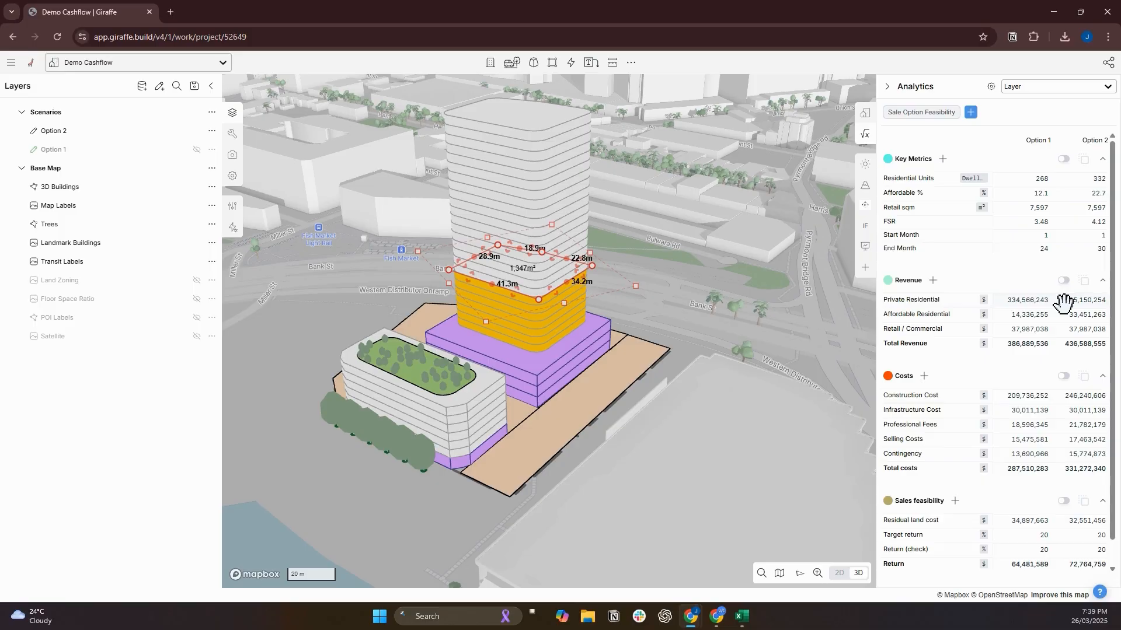
- Export the project analytics as a CSV file and open the downloaded export in Excel
{"action": "left_click", "coordinate": [990, 88]}
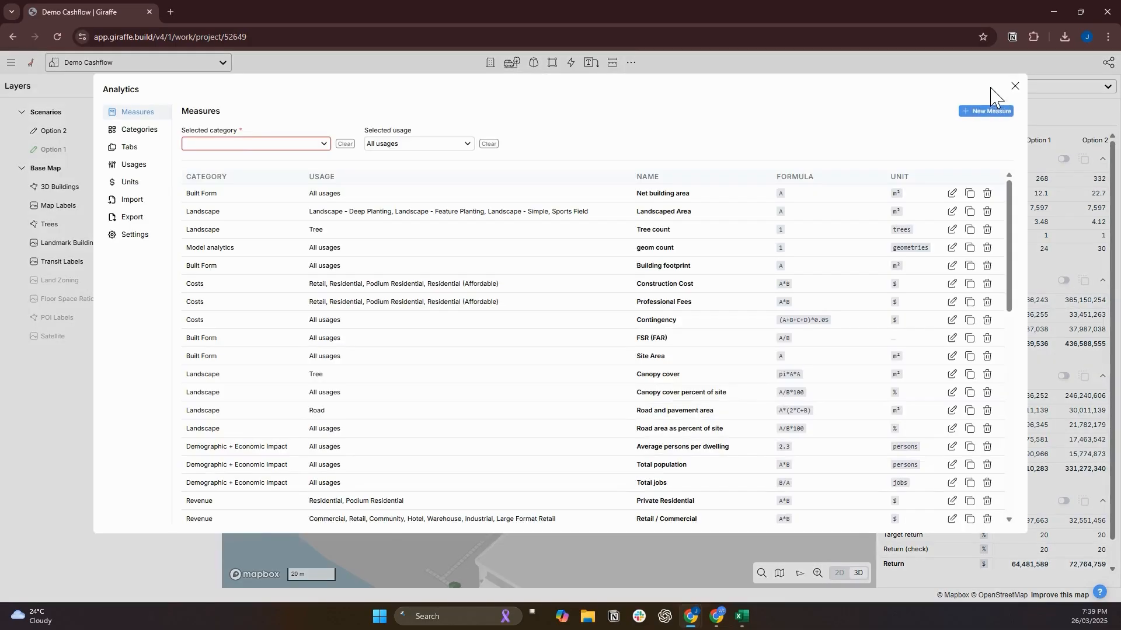
{"action": "left_click", "coordinate": [132, 222]}
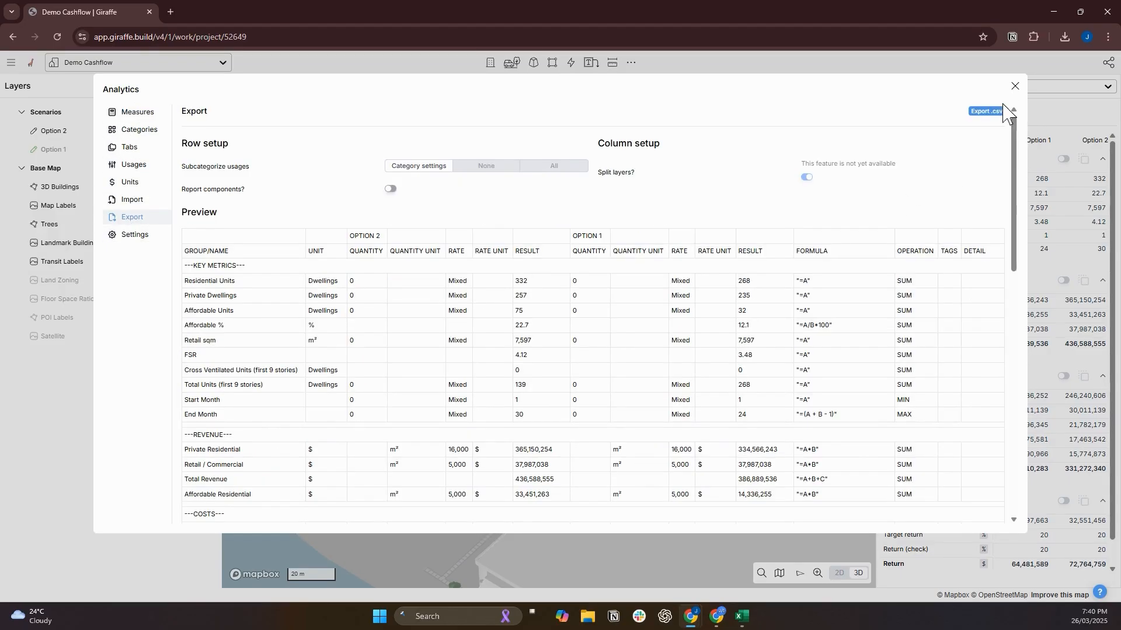
{"action": "left_click", "coordinate": [988, 112]}
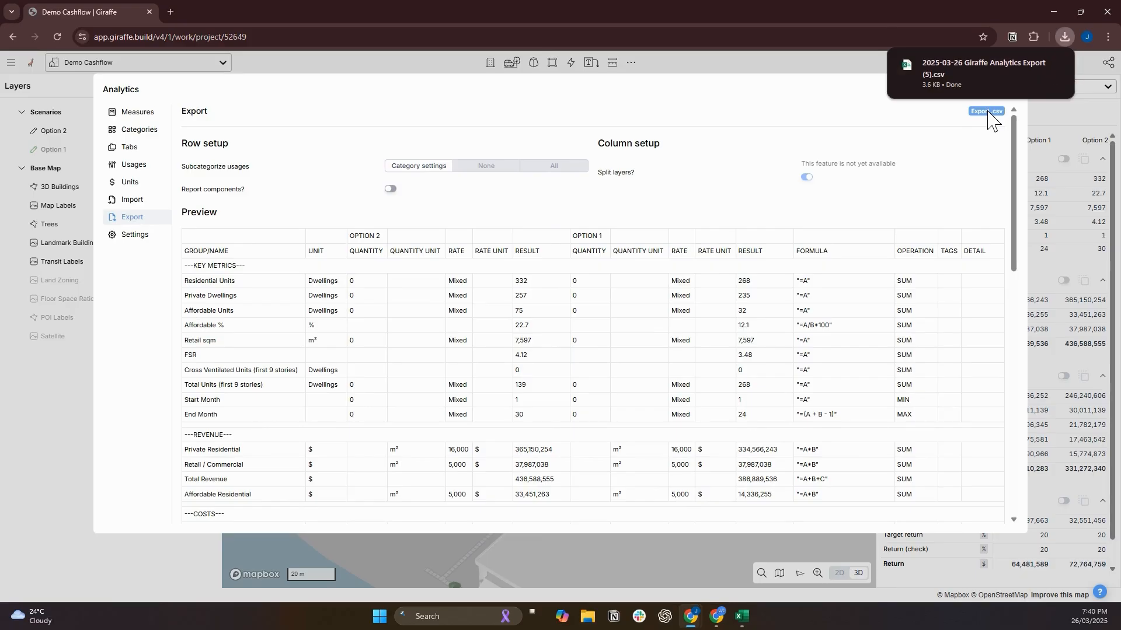
{"action": "left_click", "coordinate": [964, 65]}
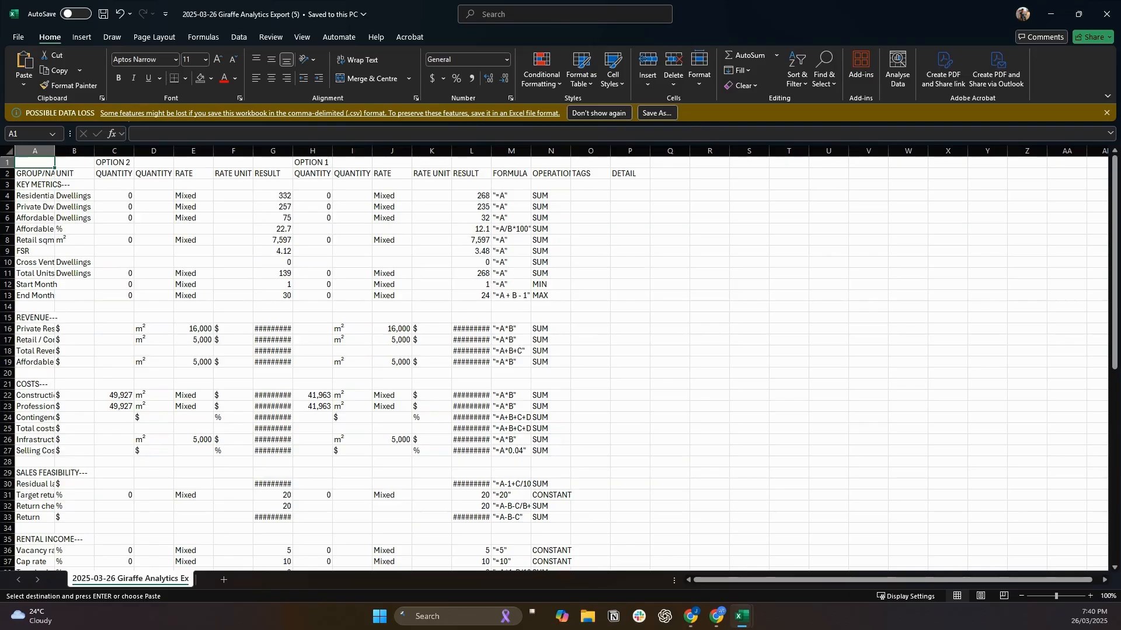
- Switch to the Simple Financial Model workbook and inspect the Opt1 sheet's residential revenue and Professional Fees formulas
{"action": "key", "text": "alt+Tab"}
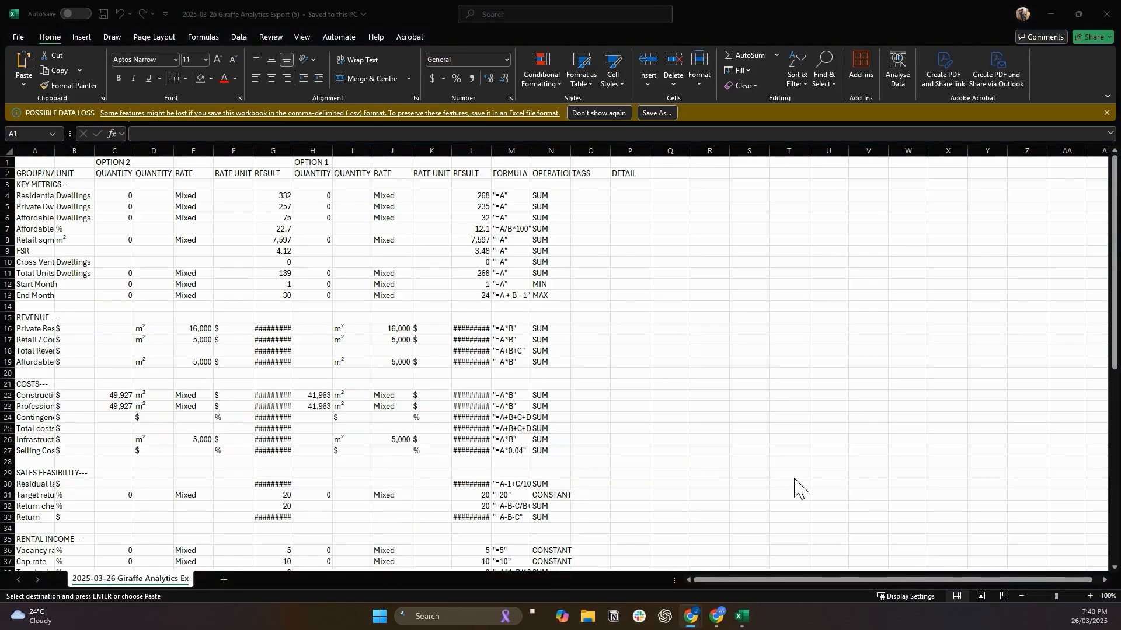
{"action": "mouse_move", "coordinate": [743, 617]}
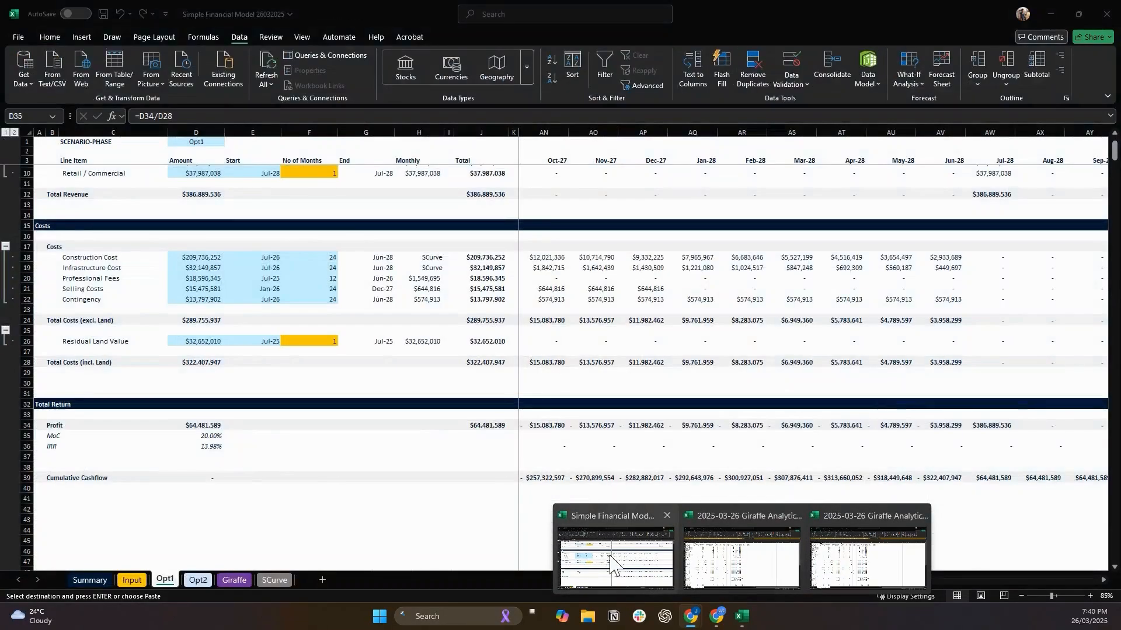
{"action": "left_click", "coordinate": [616, 557]}
{"action": "scroll", "coordinate": [391, 424], "scroll_direction": "up", "scroll_amount": 2}
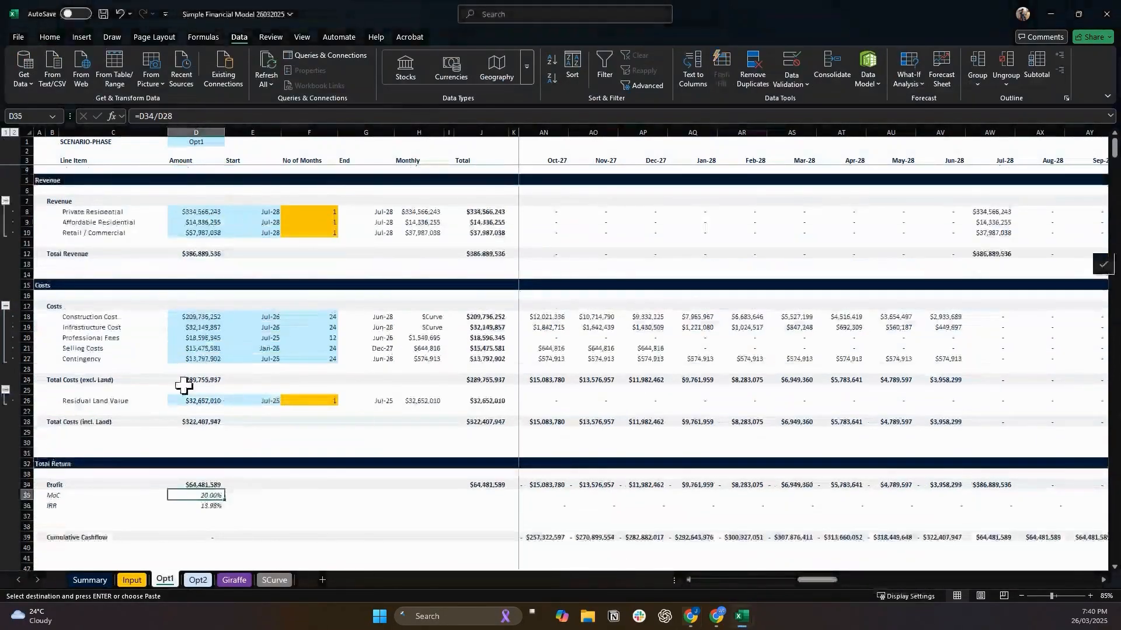
{"action": "left_click", "coordinate": [211, 224]}
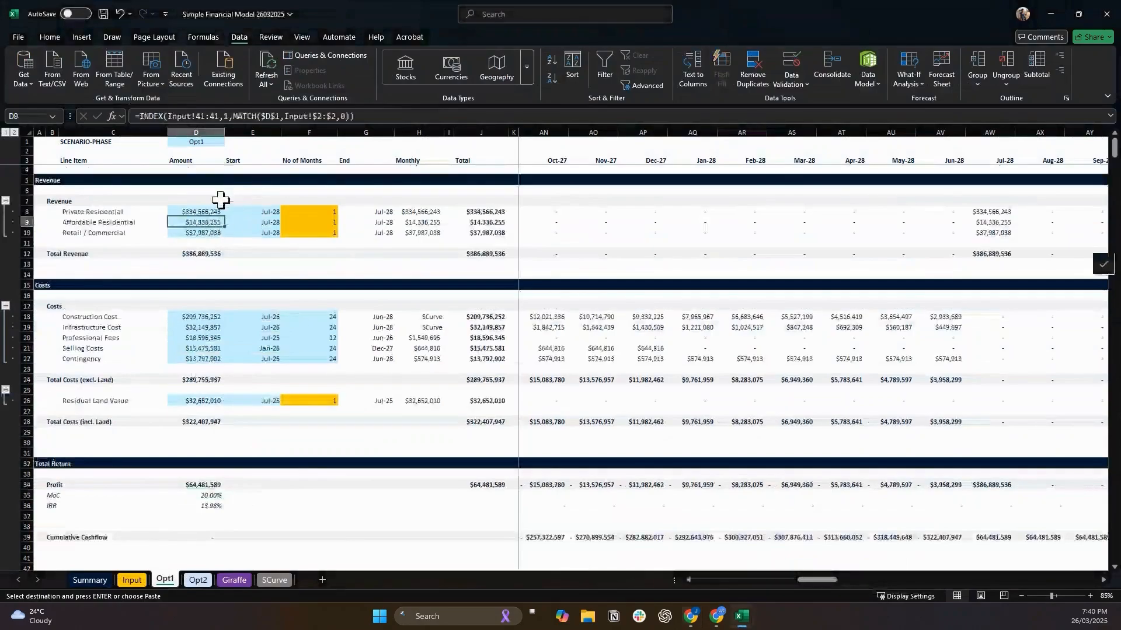
{"action": "left_click", "coordinate": [203, 212]}
{"action": "left_click", "coordinate": [192, 338]}
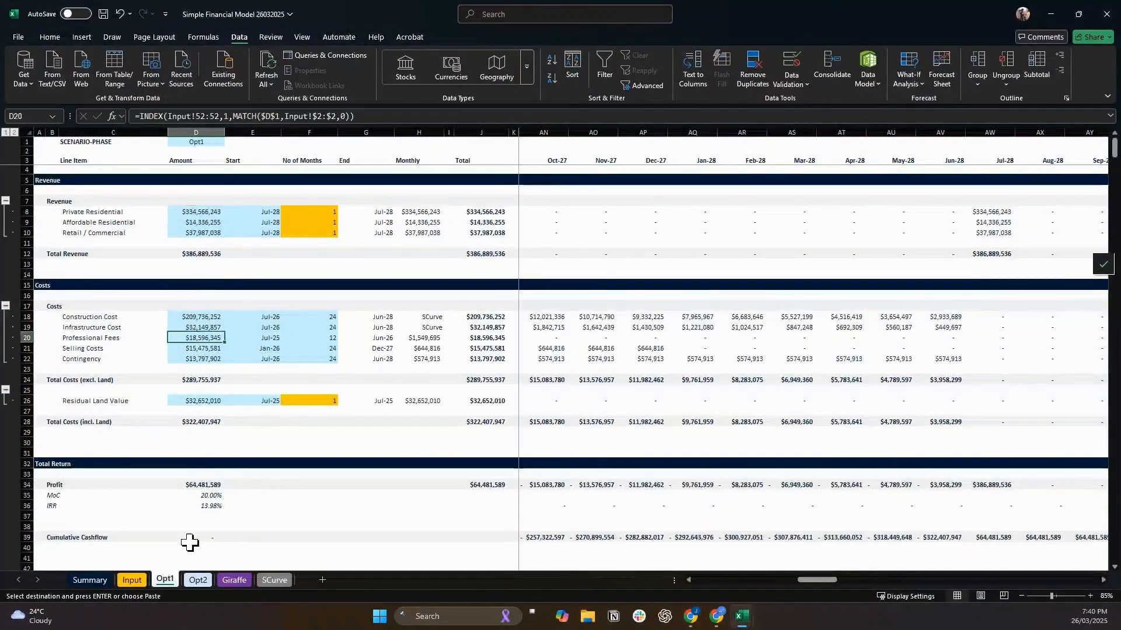
- Go to the Input sheet and check the source of Opt2's Residential Units and Opt1's Affordable %
{"action": "left_click", "coordinate": [132, 580]}
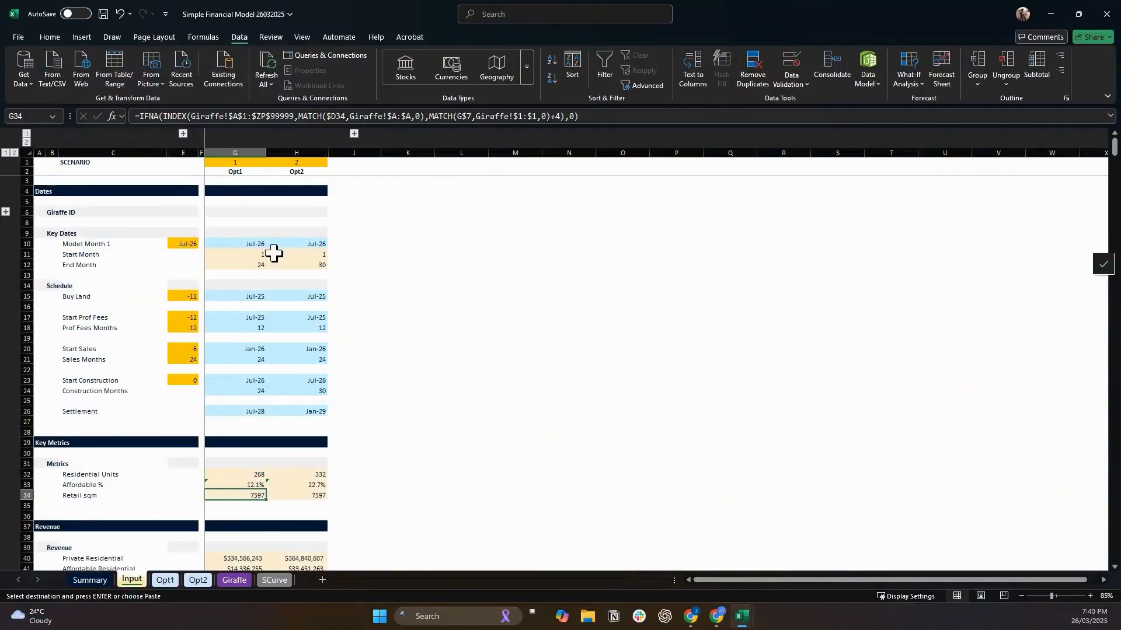
{"action": "left_click", "coordinate": [299, 474]}
{"action": "left_click", "coordinate": [248, 485]}
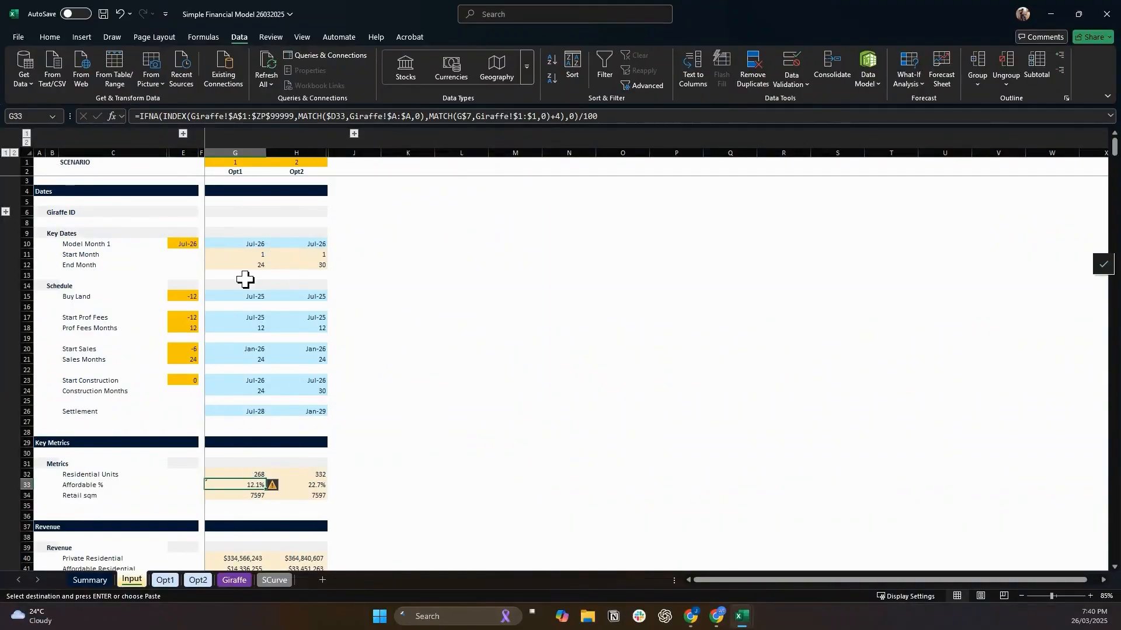
- Examine the Opt1 and Opt2 cost entries on the Input sheet, including Construction Cost, Infrastructure Cost, Professional Fees and Contingency
{"action": "scroll", "coordinate": [298, 486], "scroll_direction": "down", "scroll_amount": 5}
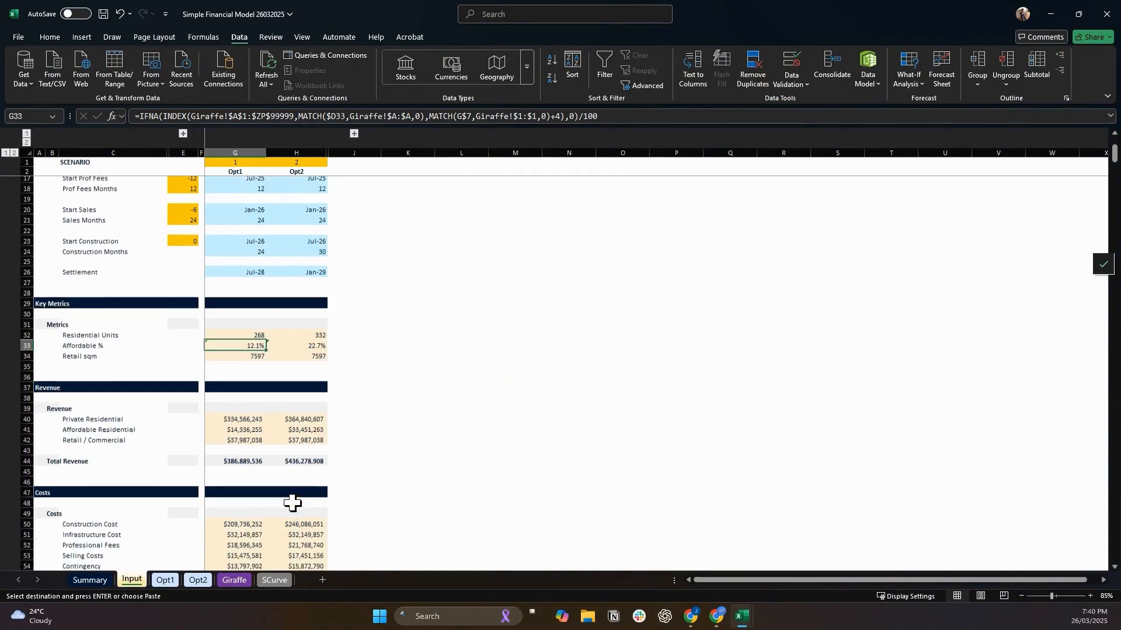
{"action": "left_click", "coordinate": [250, 513]}
{"action": "left_click", "coordinate": [297, 513]}
{"action": "scroll", "coordinate": [297, 512], "scroll_direction": "down", "scroll_amount": 2}
{"action": "left_click", "coordinate": [243, 474]}
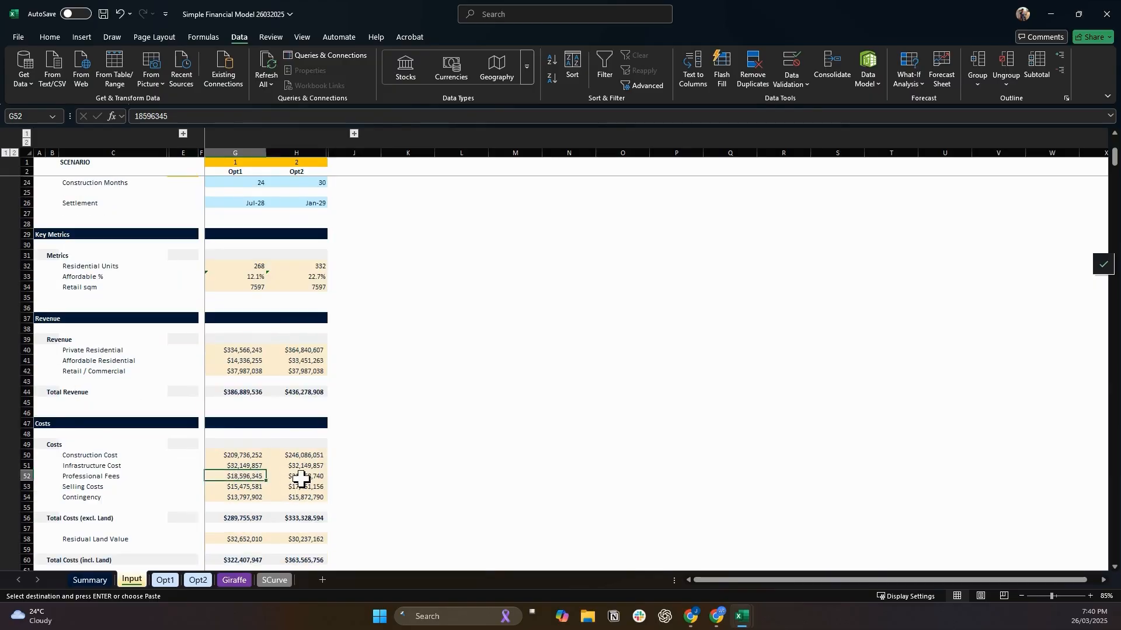
{"action": "left_click", "coordinate": [303, 478]}
{"action": "scroll", "coordinate": [255, 495], "scroll_direction": "down", "scroll_amount": 1}
{"action": "left_click", "coordinate": [248, 467]}
{"action": "left_click", "coordinate": [295, 467]}
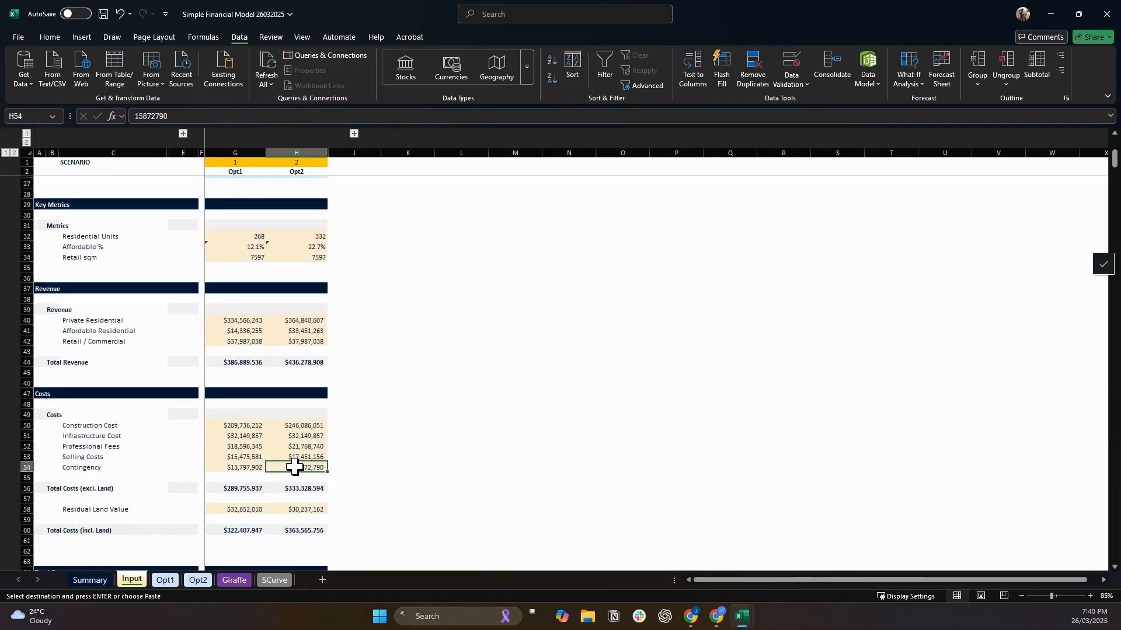
{"action": "left_click", "coordinate": [289, 436]}
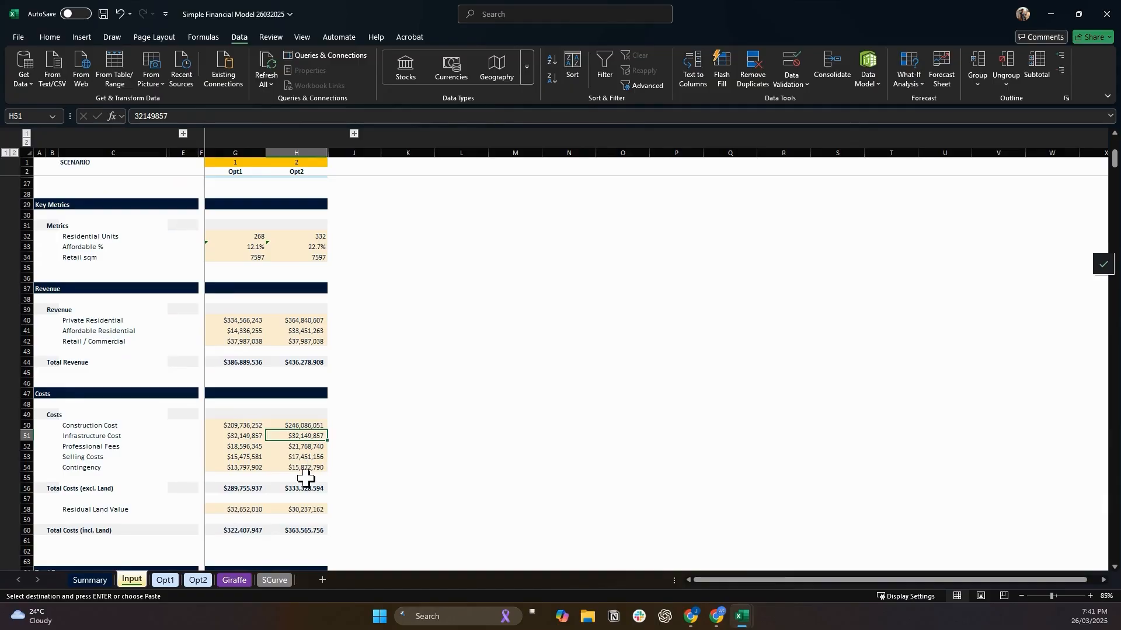
{"action": "left_click", "coordinate": [237, 427]}
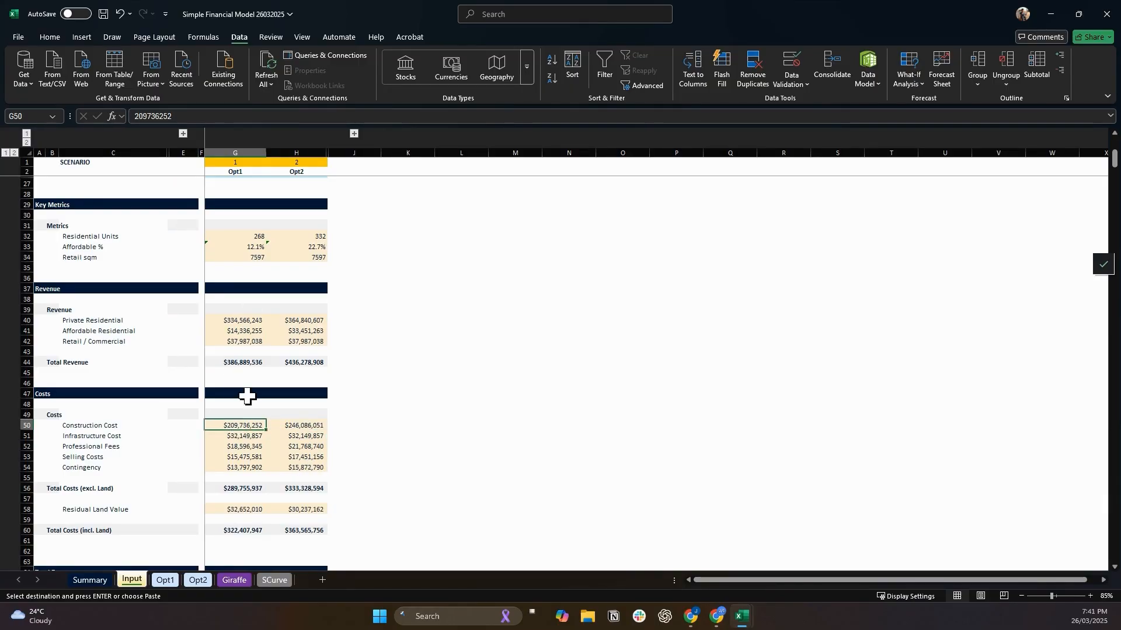
{"action": "left_click", "coordinate": [287, 436]}
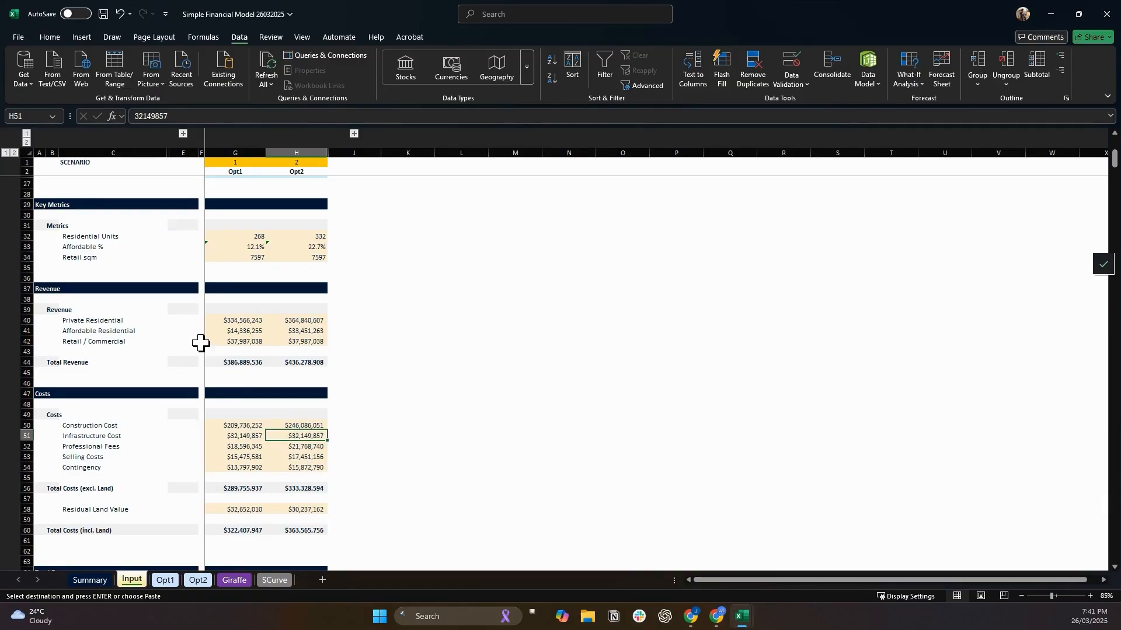
- Look over the Input sheet's schedule and metrics and check Opt1's Private Residential revenue entry
{"action": "scroll", "coordinate": [229, 397], "scroll_direction": "up", "scroll_amount": 4}
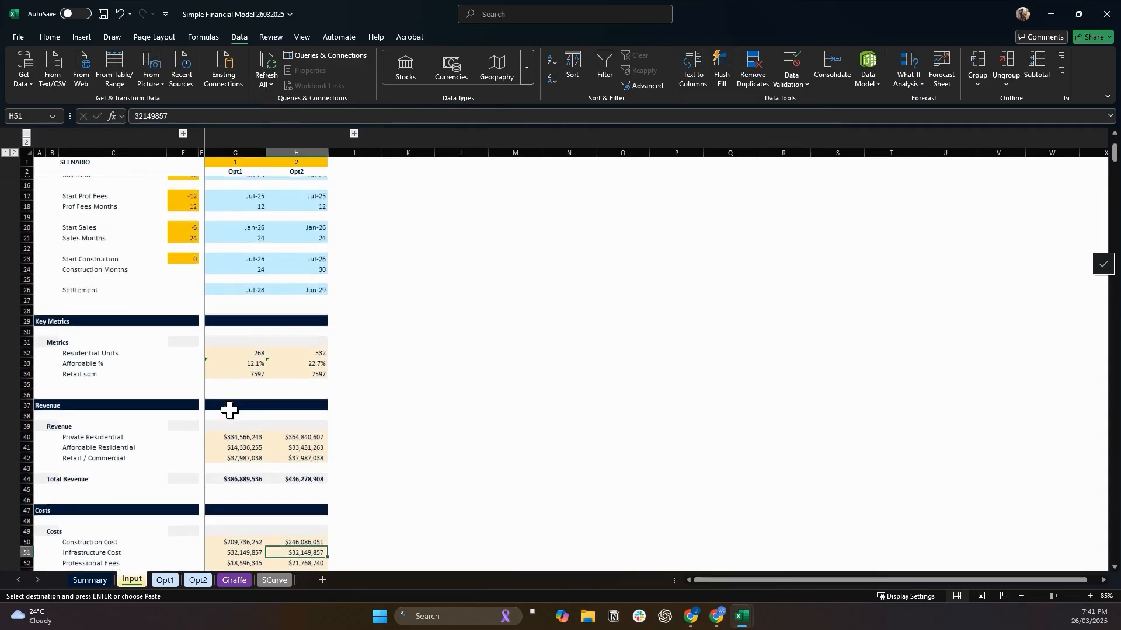
{"action": "scroll", "coordinate": [228, 410], "scroll_direction": "down", "scroll_amount": 2}
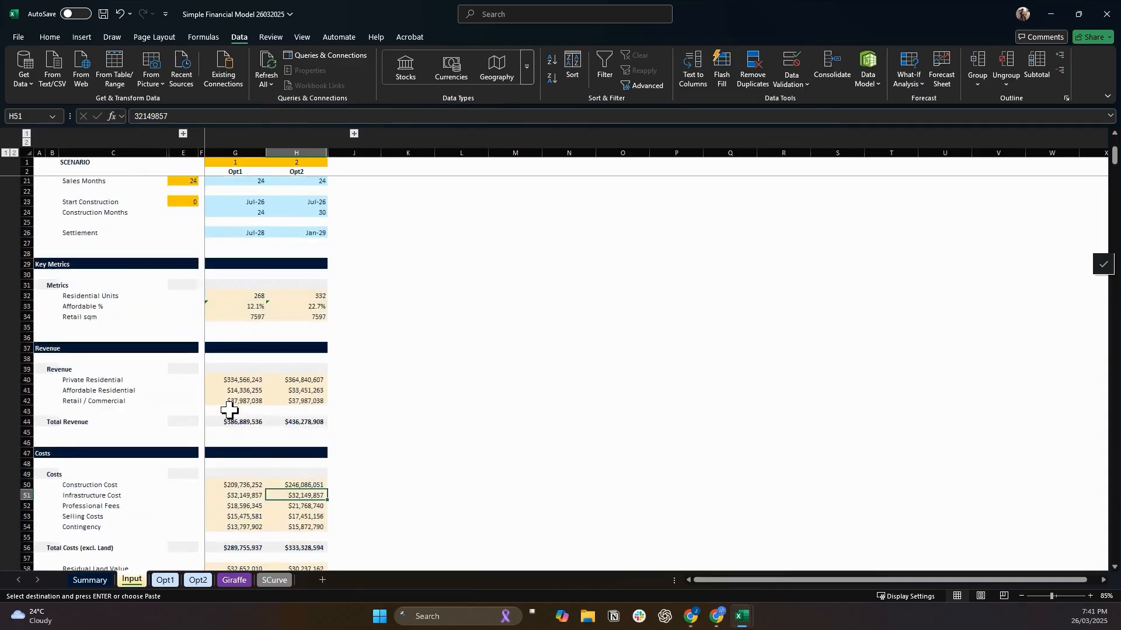
{"action": "left_click", "coordinate": [240, 380]}
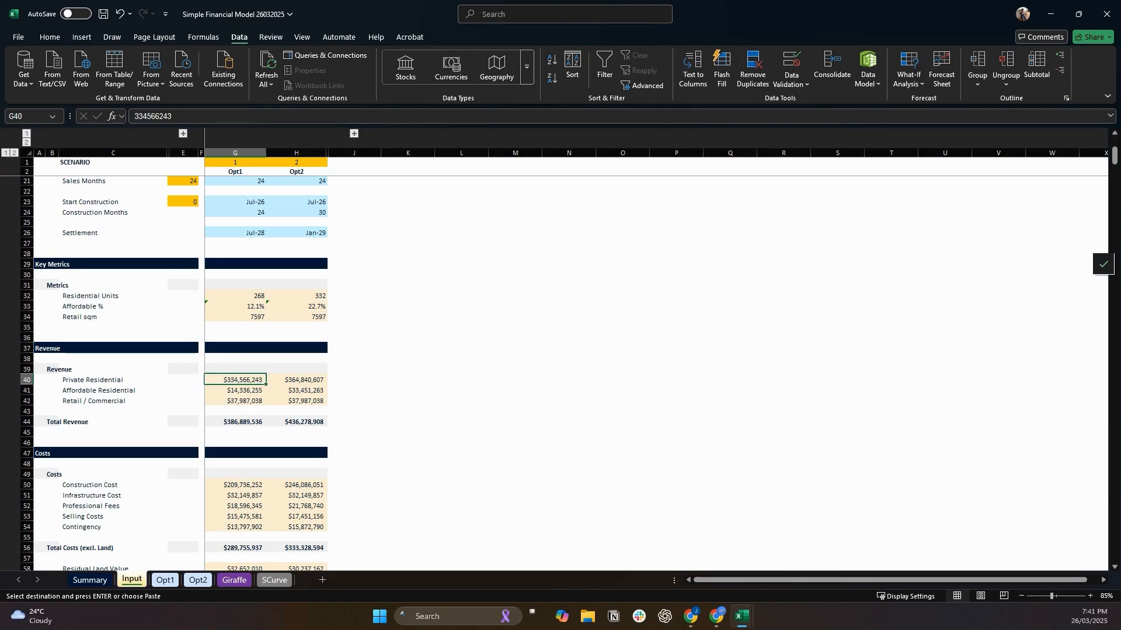
- Insert a blank worksheet after the Input sheet and name it Giraffe
{"action": "left_click", "coordinate": [323, 579]}
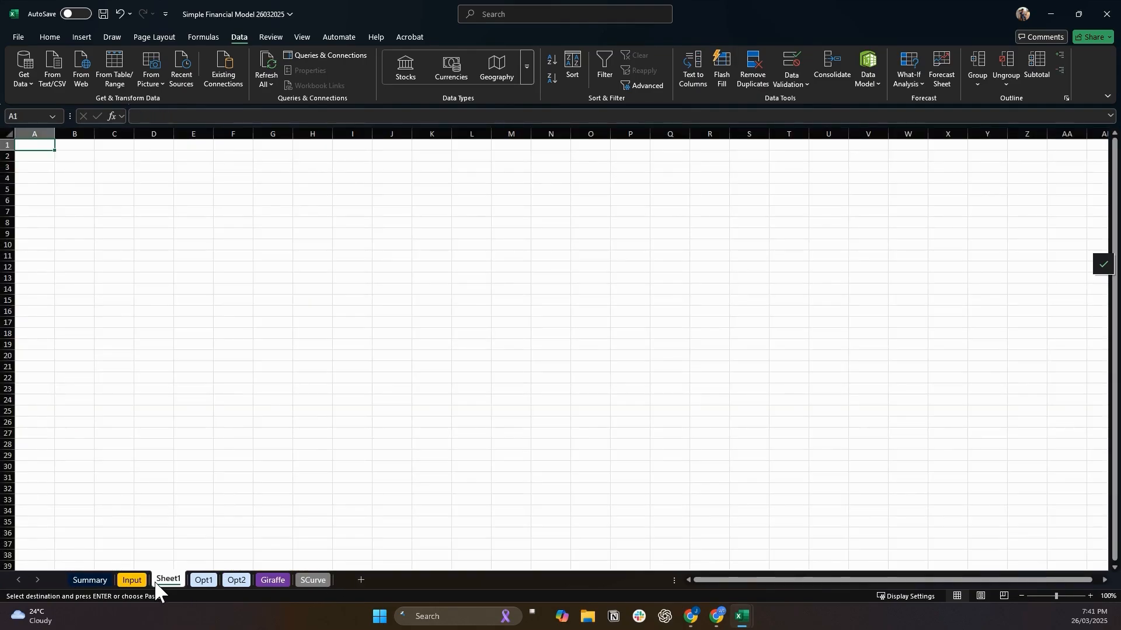
{"action": "double_click", "coordinate": [170, 580]}
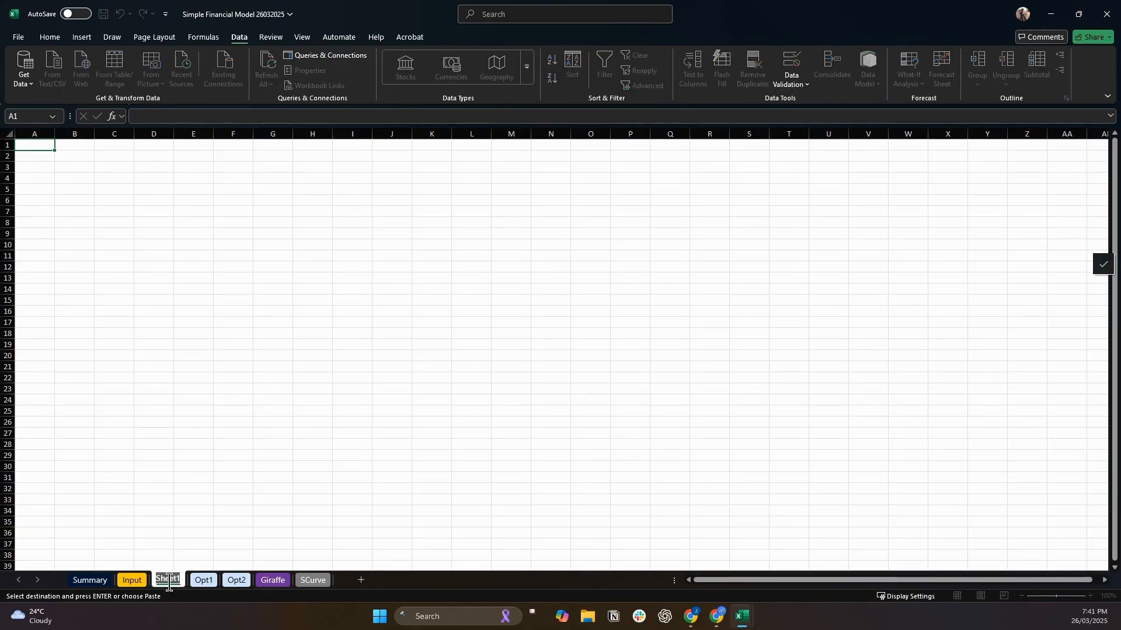
{"action": "type", "text": "Giraffe"}
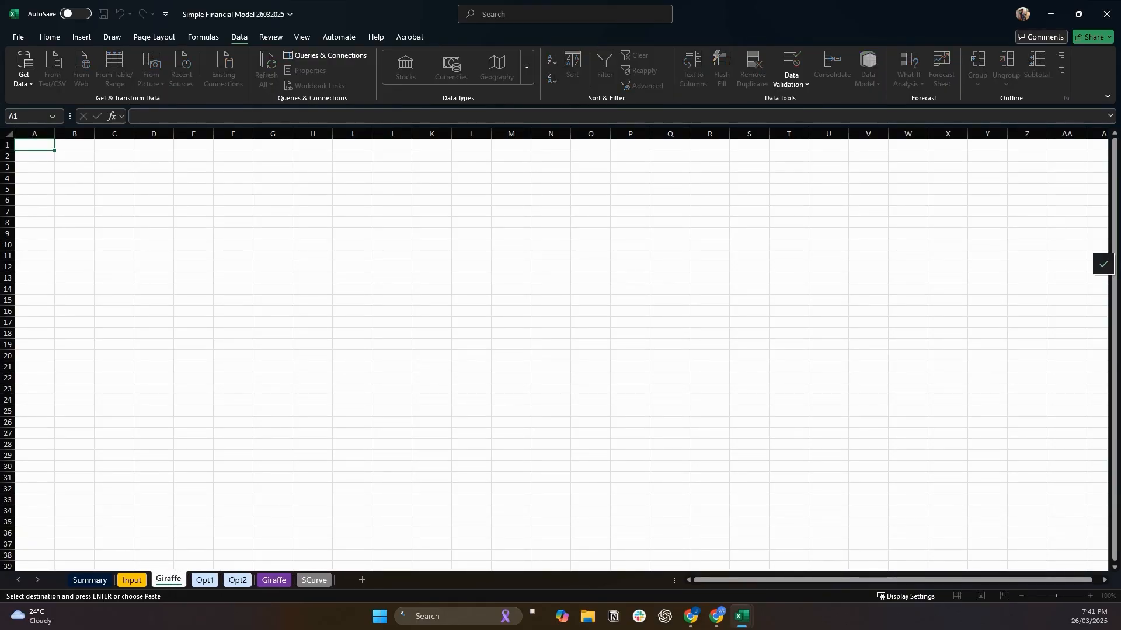
{"action": "key", "text": "Return"}
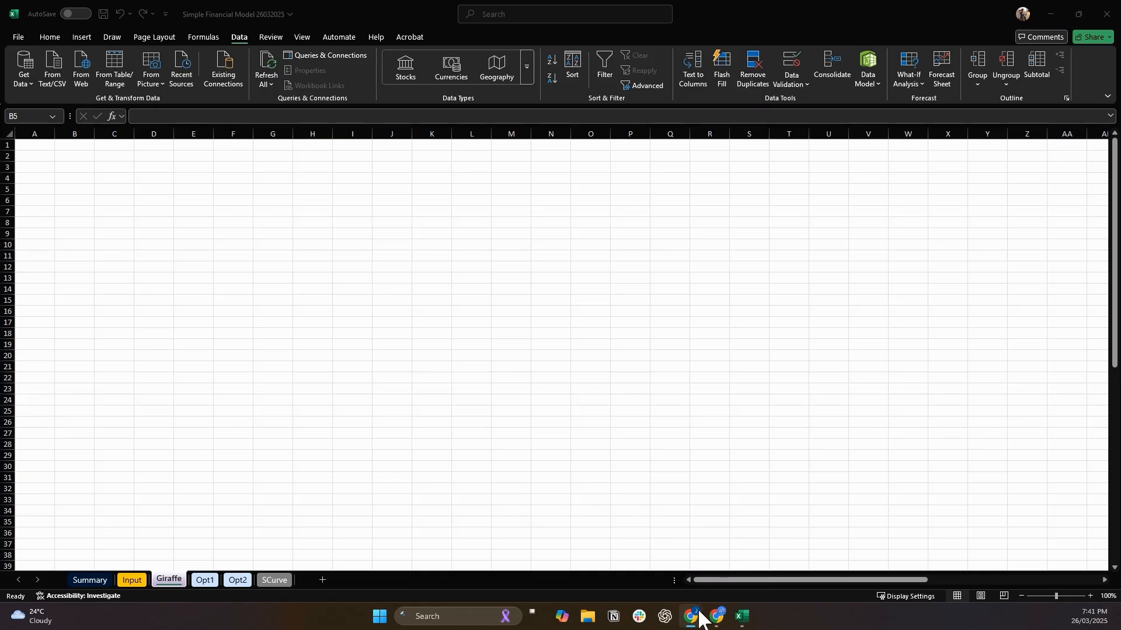
- Switch to the 2025-03-26 Giraffe Analytics Export (5) workbook and copy the entire sheet
{"action": "mouse_move", "coordinate": [714, 618]}
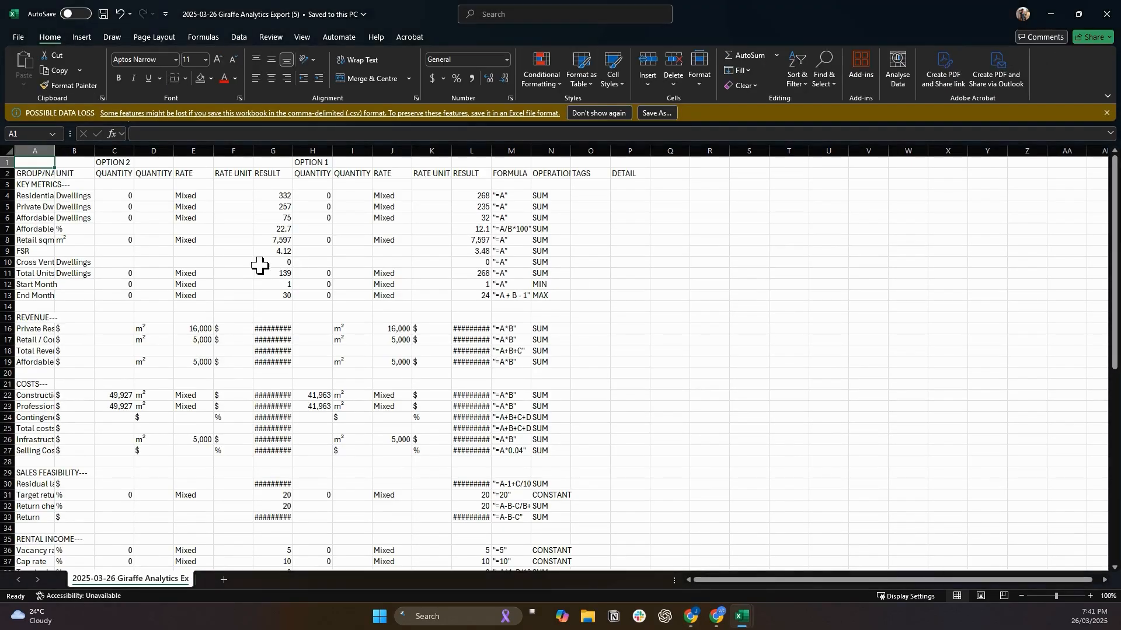
{"action": "key", "text": "ctrl+a"}
{"action": "key", "text": "ctrl+a"}
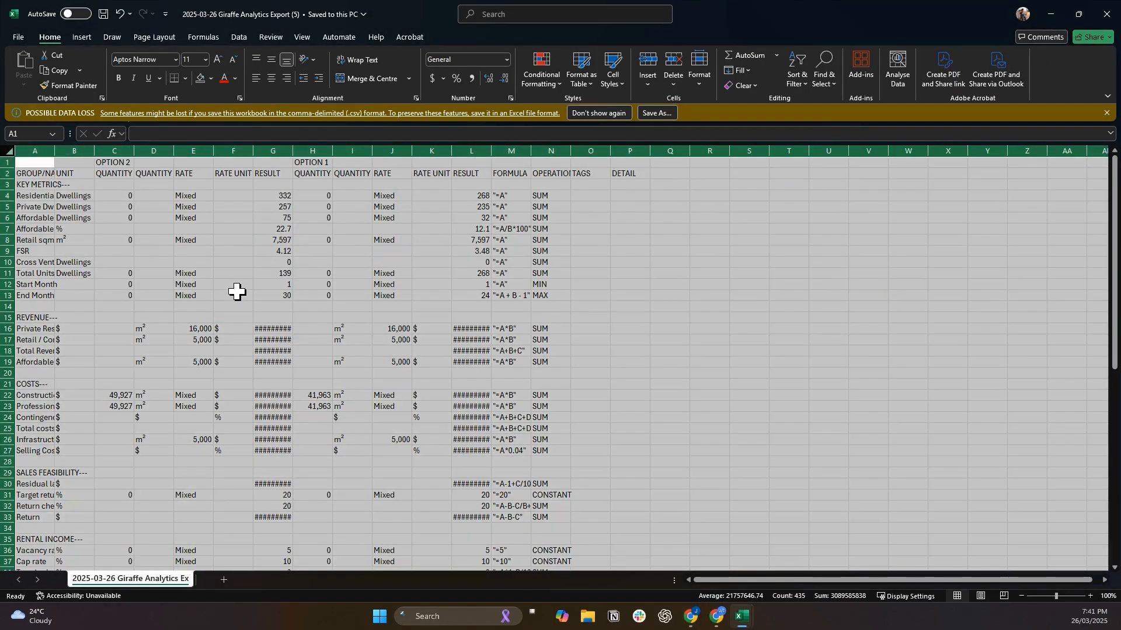
{"action": "key", "text": "ctrl+c"}
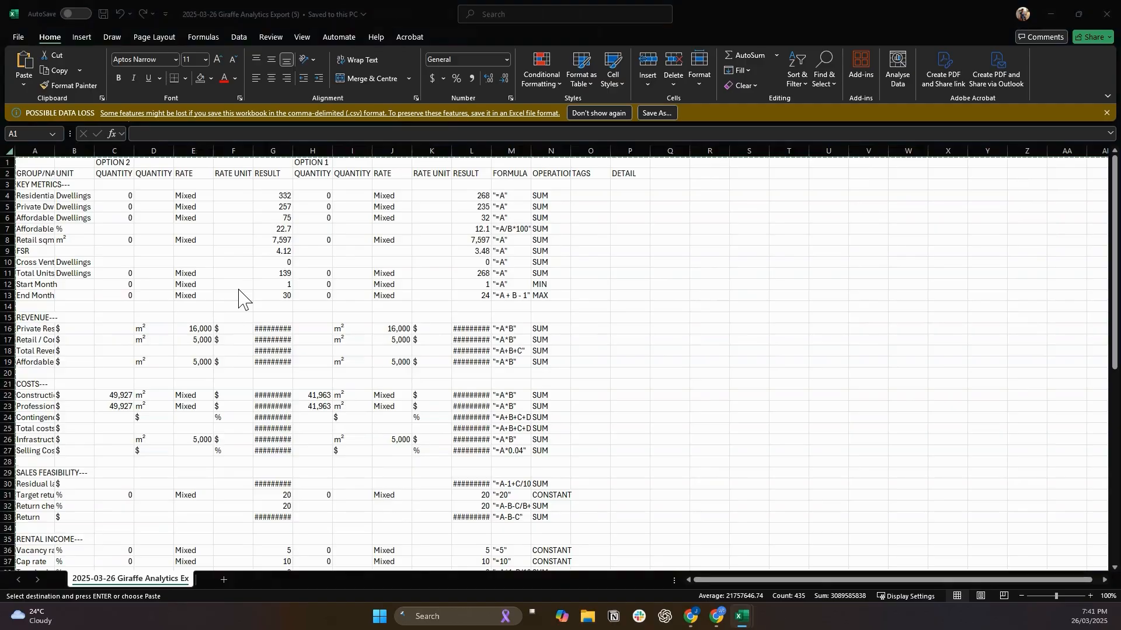
- Paste the copied Giraffe analytics export into the new Giraffe sheet of the Simple Financial Model workbook, starting at cell A1
{"action": "key", "text": "alt+Tab"}
{"action": "left_click", "coordinate": [23, 164]}
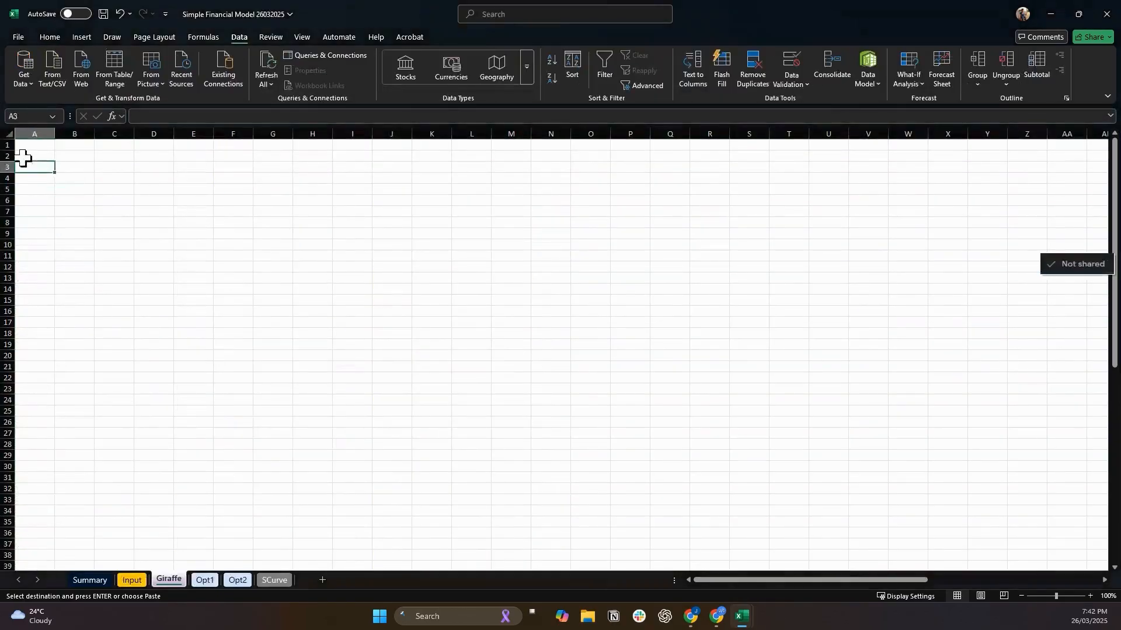
{"action": "left_click", "coordinate": [33, 147]}
{"action": "key", "text": "ctrl+v"}
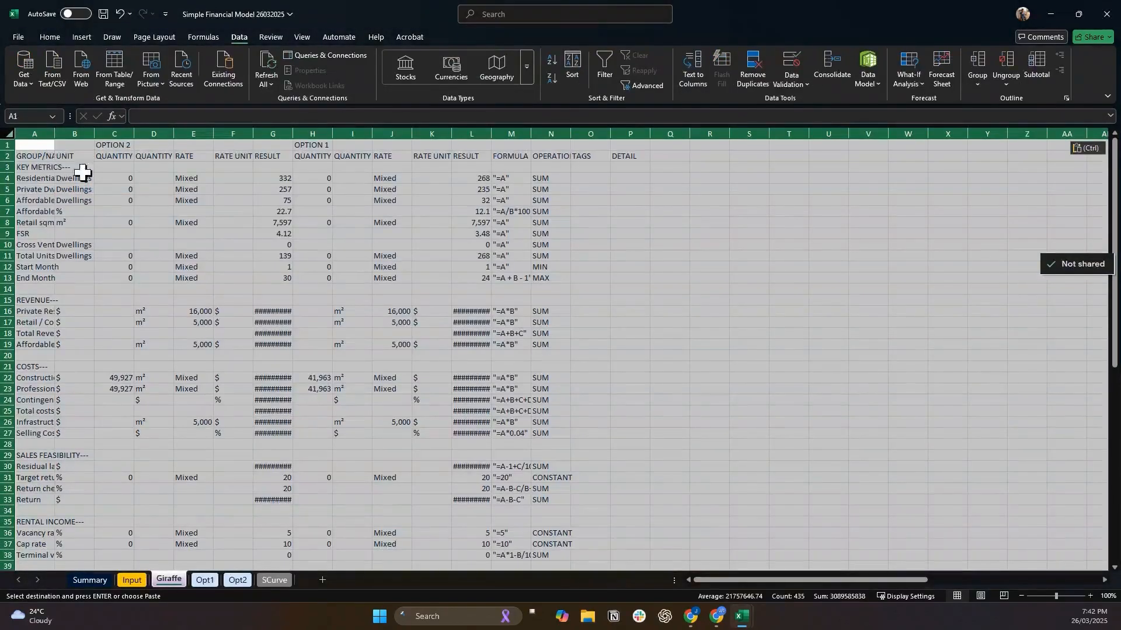
{"action": "left_click", "coordinate": [154, 355]}
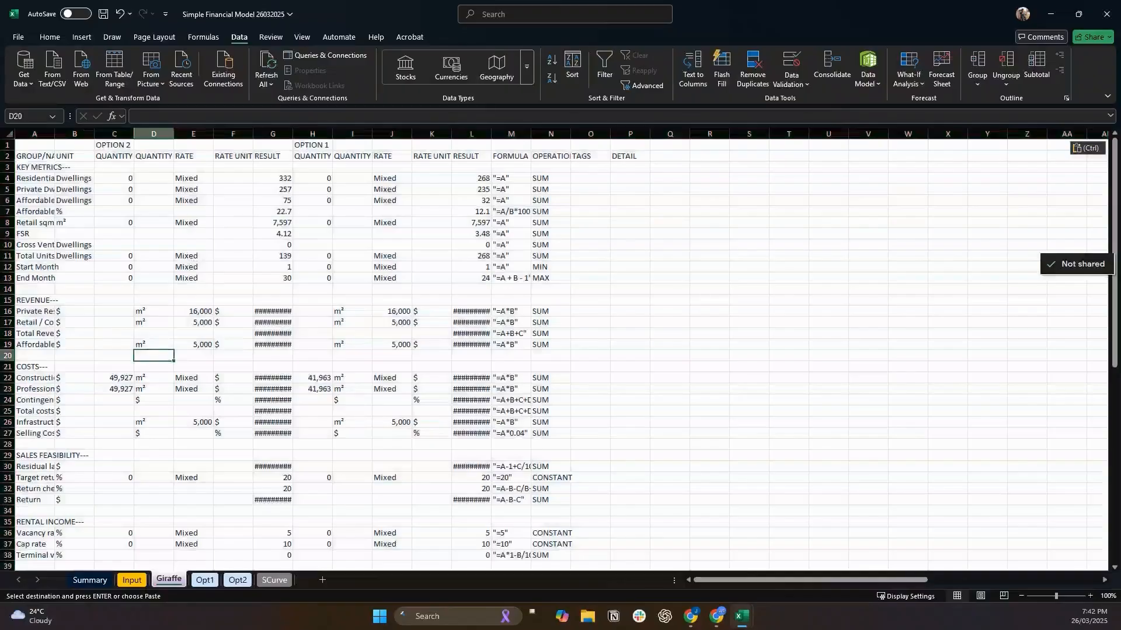
{"action": "key", "text": "alt+Tab"}
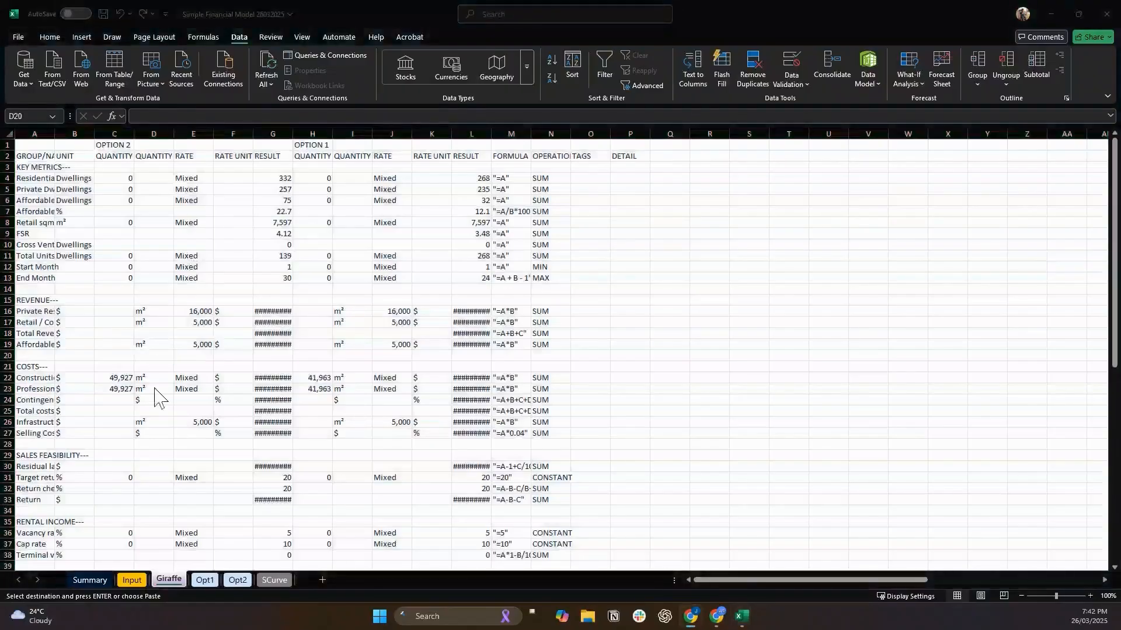
{"action": "key", "text": "alt+Tab"}
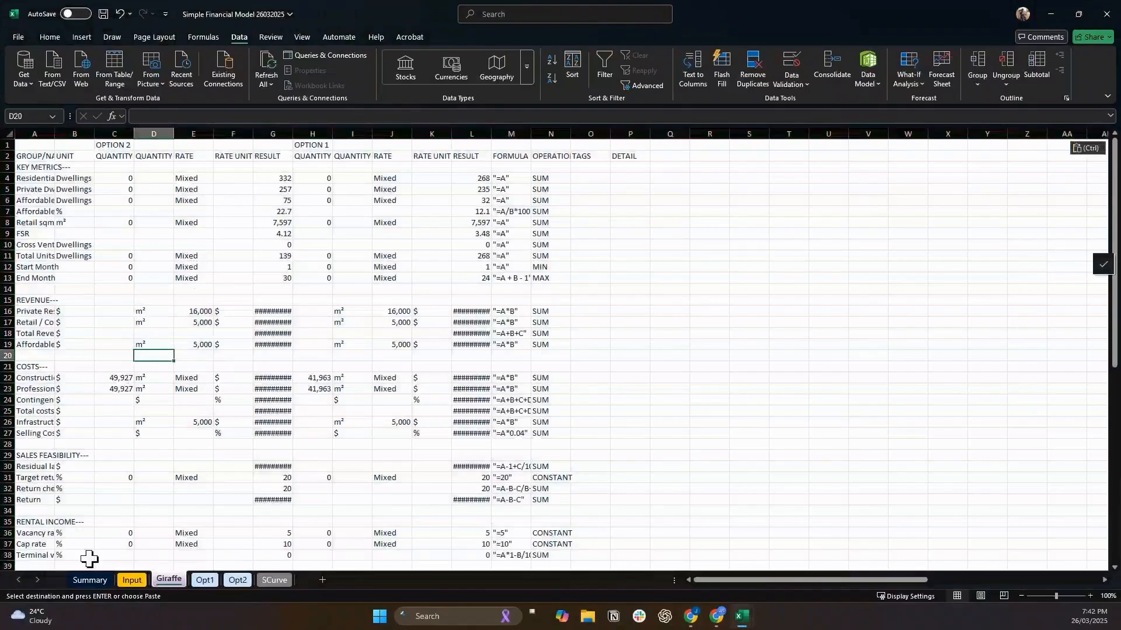
- Go to the Input sheet, expand the collapsed columns beside Opt2 and select the reference lookup formula in I40
{"action": "left_click", "coordinate": [132, 580]}
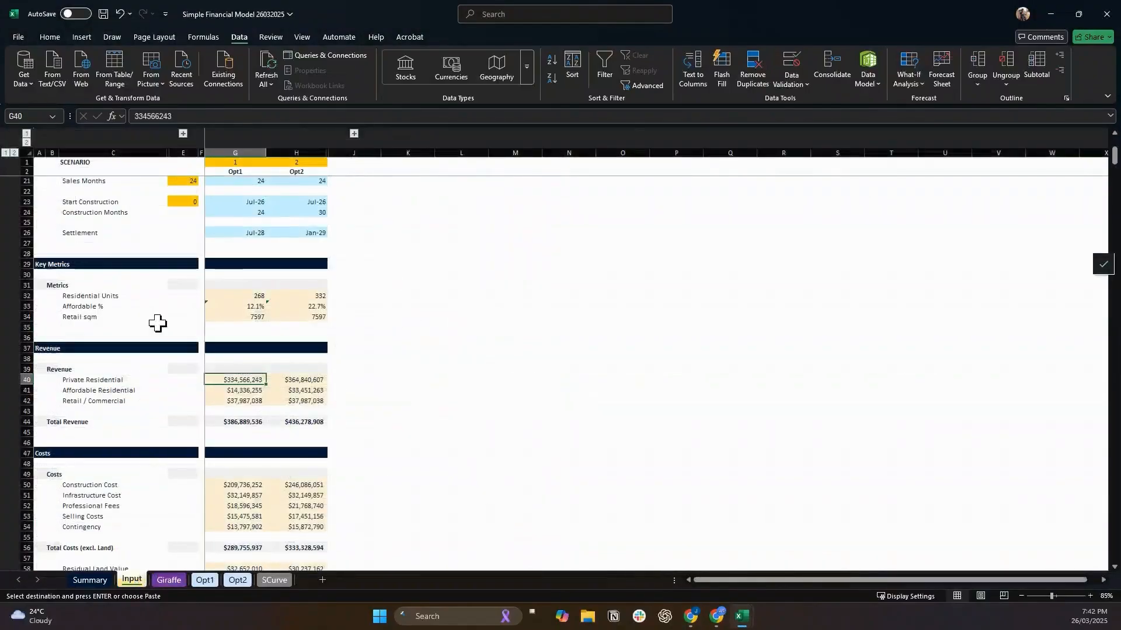
{"action": "scroll", "coordinate": [161, 318], "scroll_direction": "up", "scroll_amount": 6}
{"action": "scroll", "coordinate": [298, 382], "scroll_direction": "down", "scroll_amount": 6}
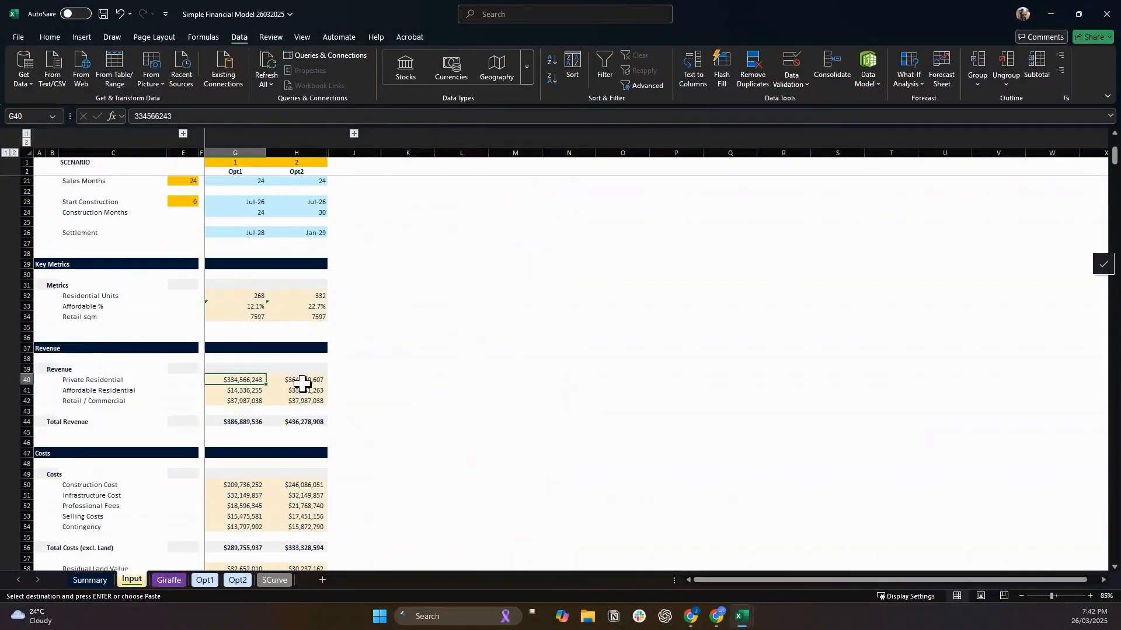
{"action": "left_click", "coordinate": [354, 133]}
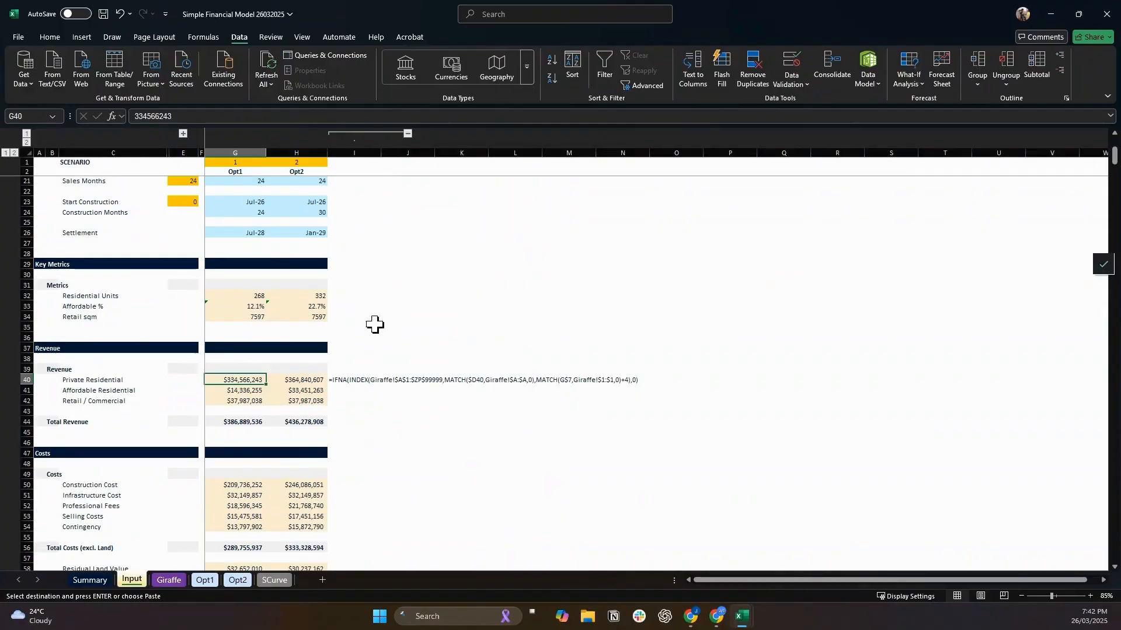
{"action": "left_click", "coordinate": [347, 380]}
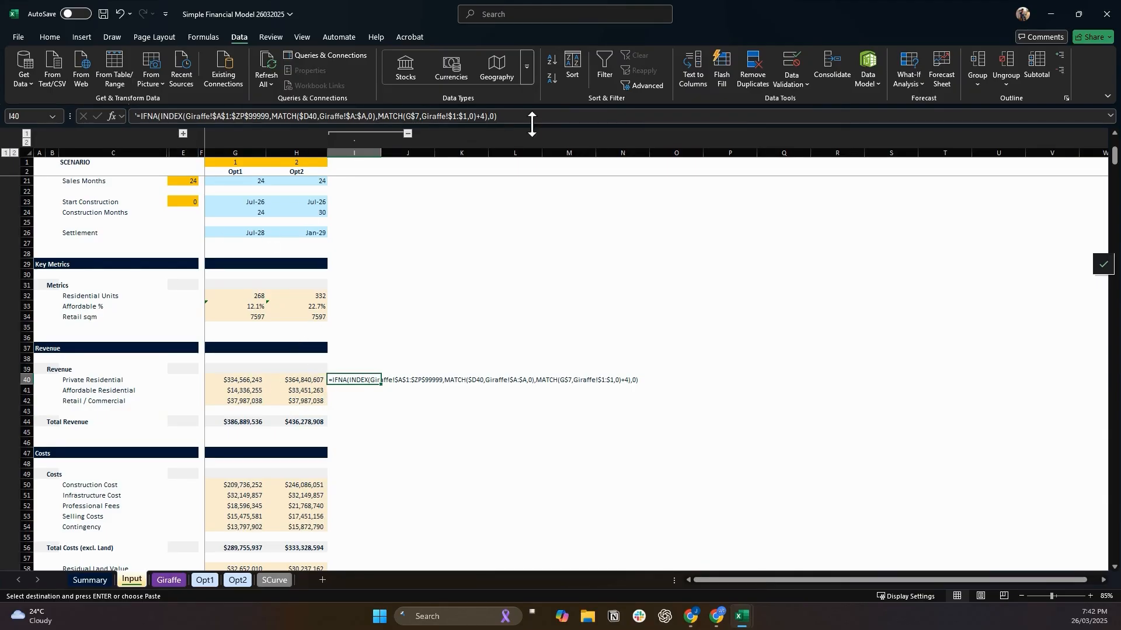
- Replace Opt1's Private Residential revenue with the reference formula =IFNA(INDEX(Giraffe!$A$1:$ZP$99999,MATCH($D40,Giraffe!$A:$A,0),MATCH(G$7,Giraffe!$1:$1,0)+4),0)
{"action": "left_click_drag", "start_coordinate": [528, 117], "coordinate": [41, 103]}
{"action": "key", "text": "BackSpace"}
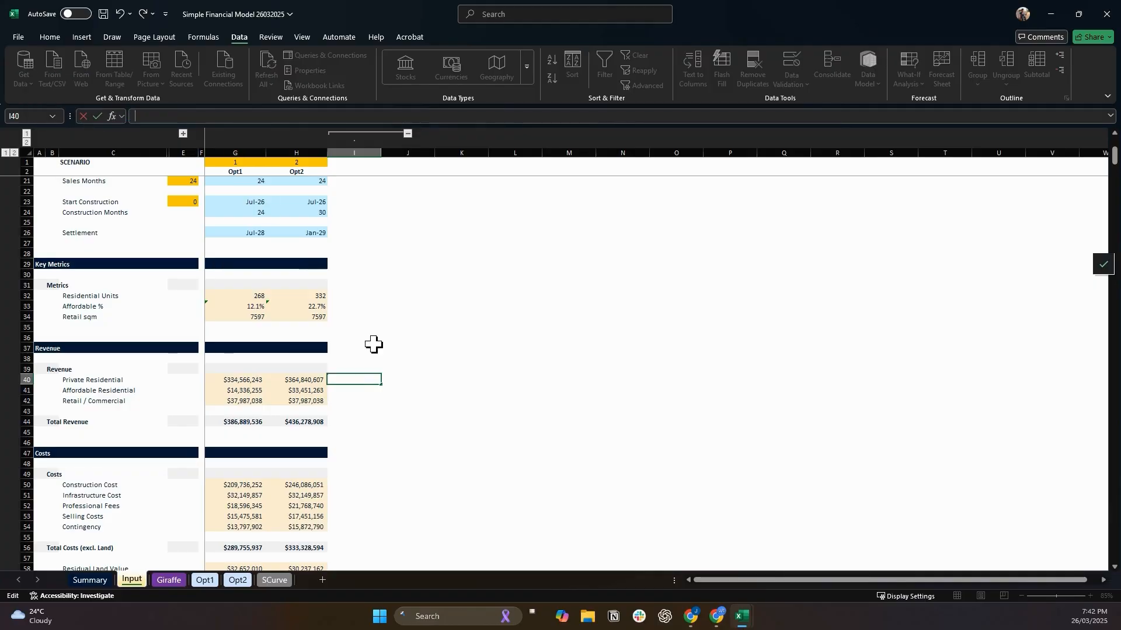
{"action": "key", "text": "Escape"}
{"action": "left_click", "coordinate": [238, 380]}
{"action": "left_click_drag", "start_coordinate": [295, 118], "coordinate": [14, 101]}
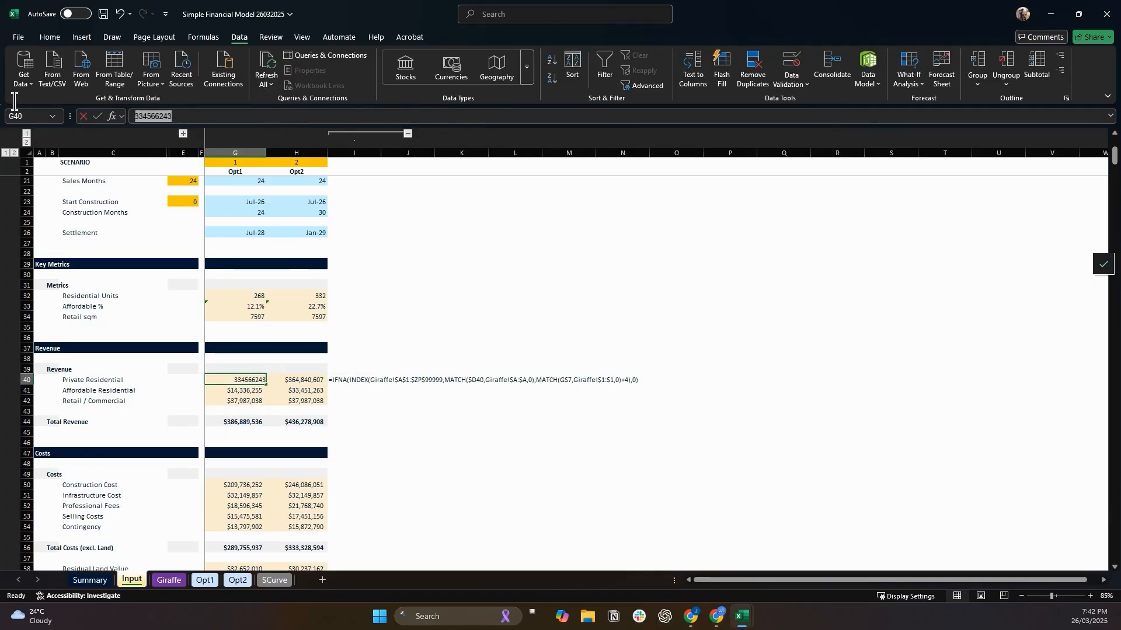
{"action": "key", "text": "ctrl+v"}
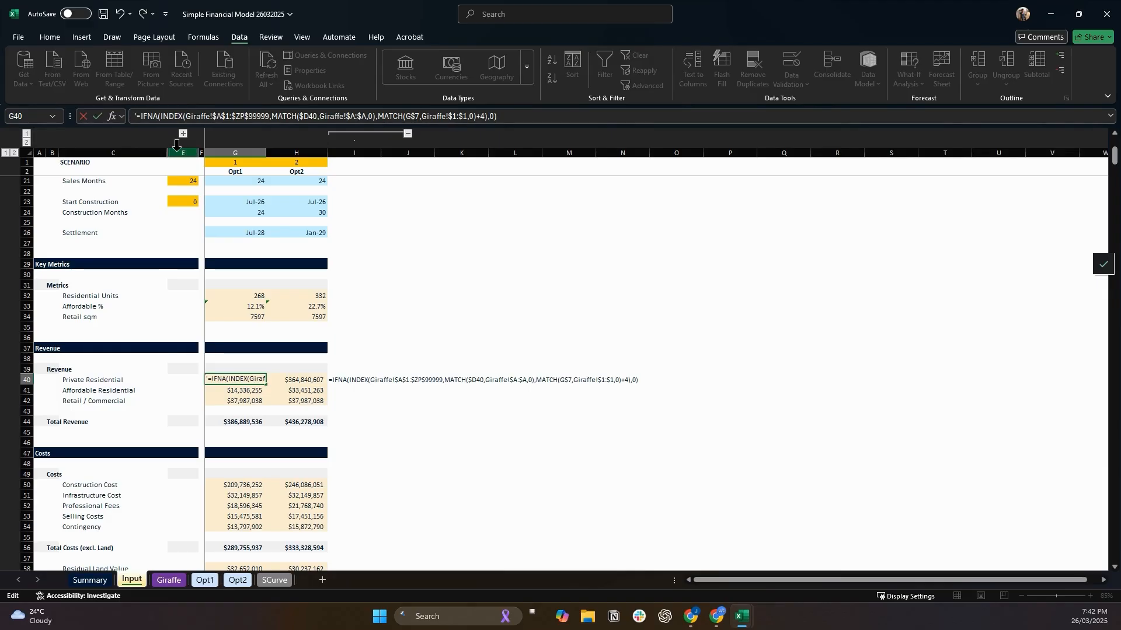
{"action": "key", "text": "Return"}
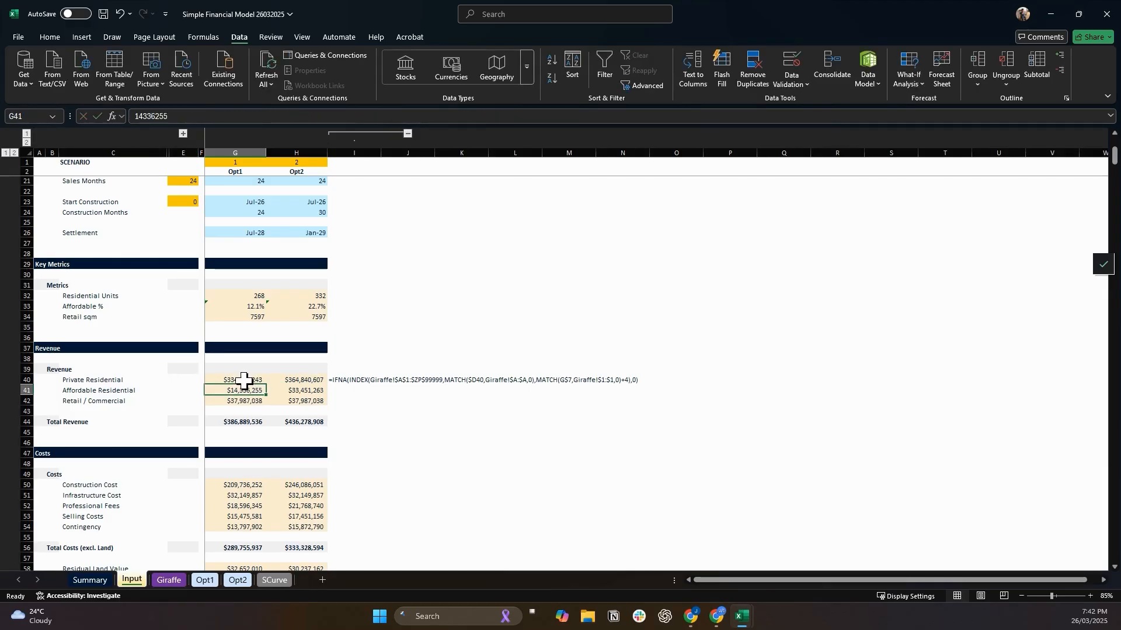
{"action": "left_click", "coordinate": [244, 379]}
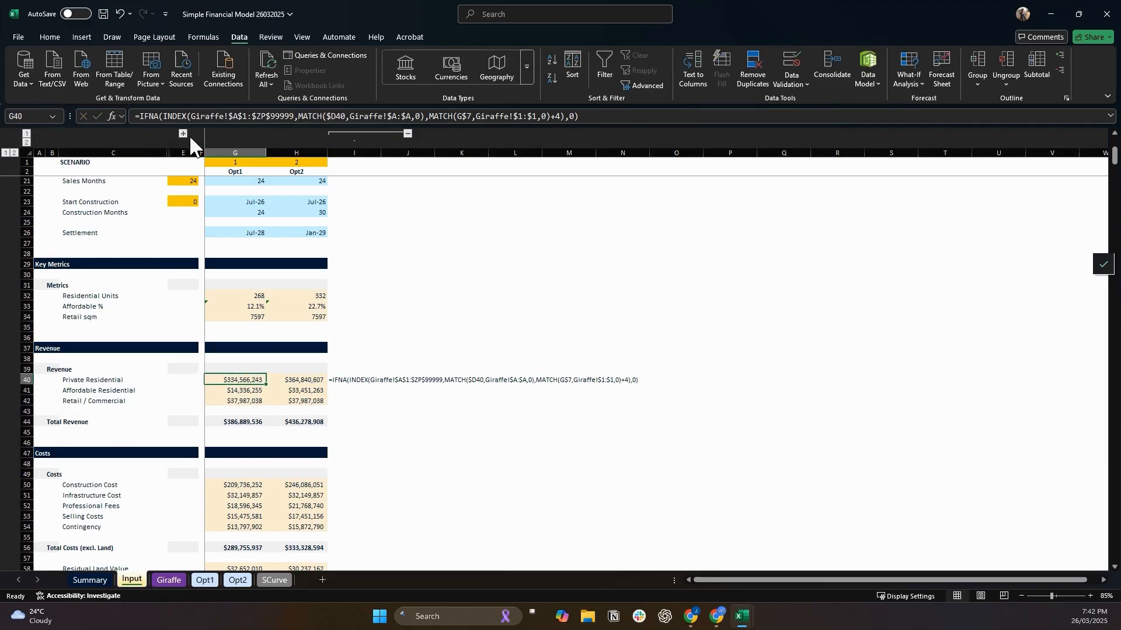
- Expand the hidden lookup label column D on the Input sheet and review its Metrics and Revenue labels
{"action": "left_click", "coordinate": [184, 133]}
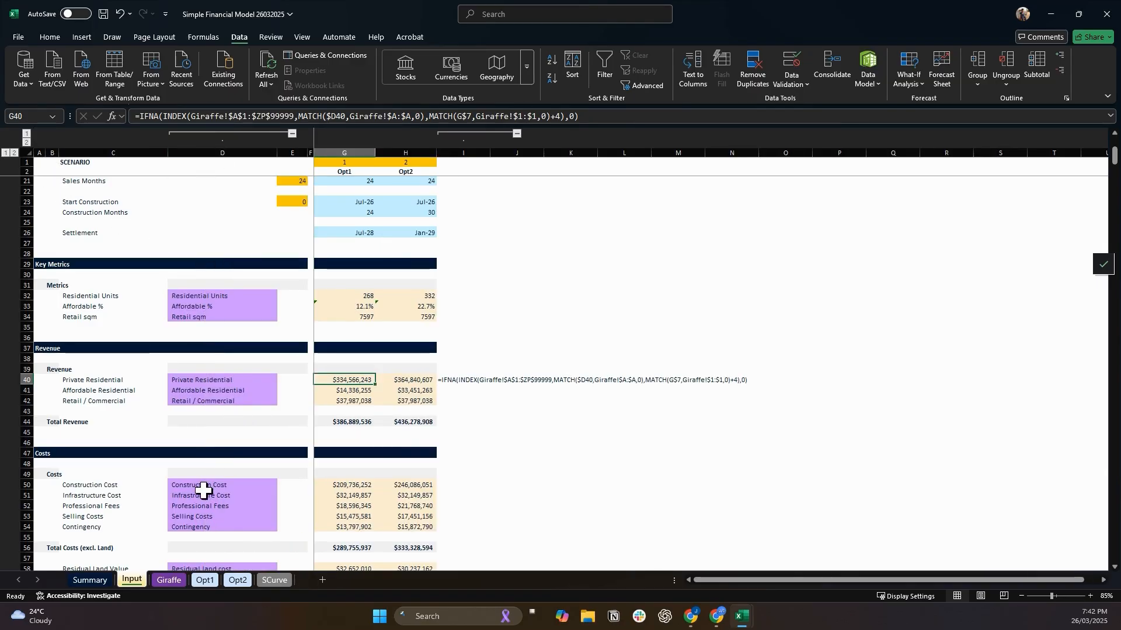
{"action": "left_click", "coordinate": [94, 304]}
{"action": "left_click", "coordinate": [215, 297]}
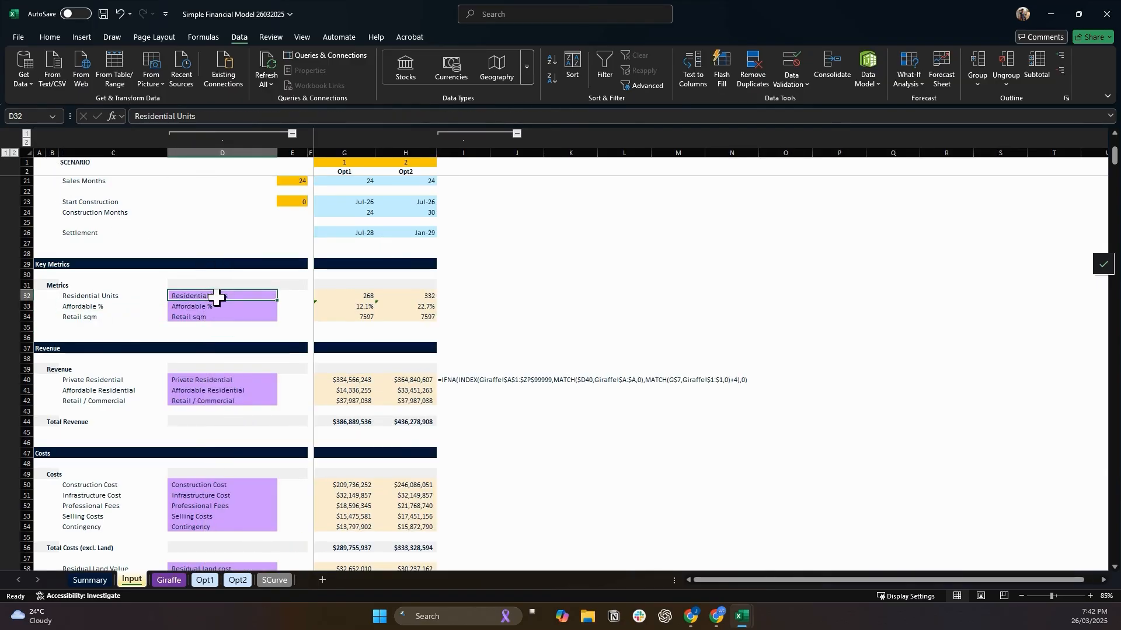
{"action": "left_click", "coordinate": [218, 306]}
{"action": "left_click", "coordinate": [217, 317]}
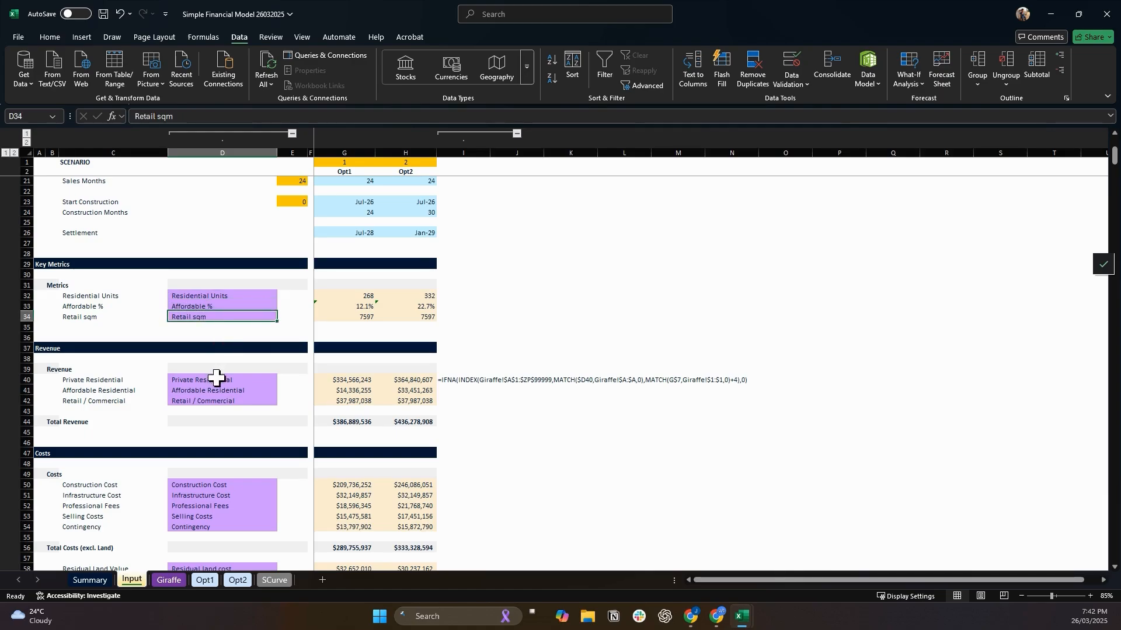
{"action": "left_click", "coordinate": [216, 379]}
{"action": "left_click", "coordinate": [216, 390]}
{"action": "left_click", "coordinate": [217, 401]}
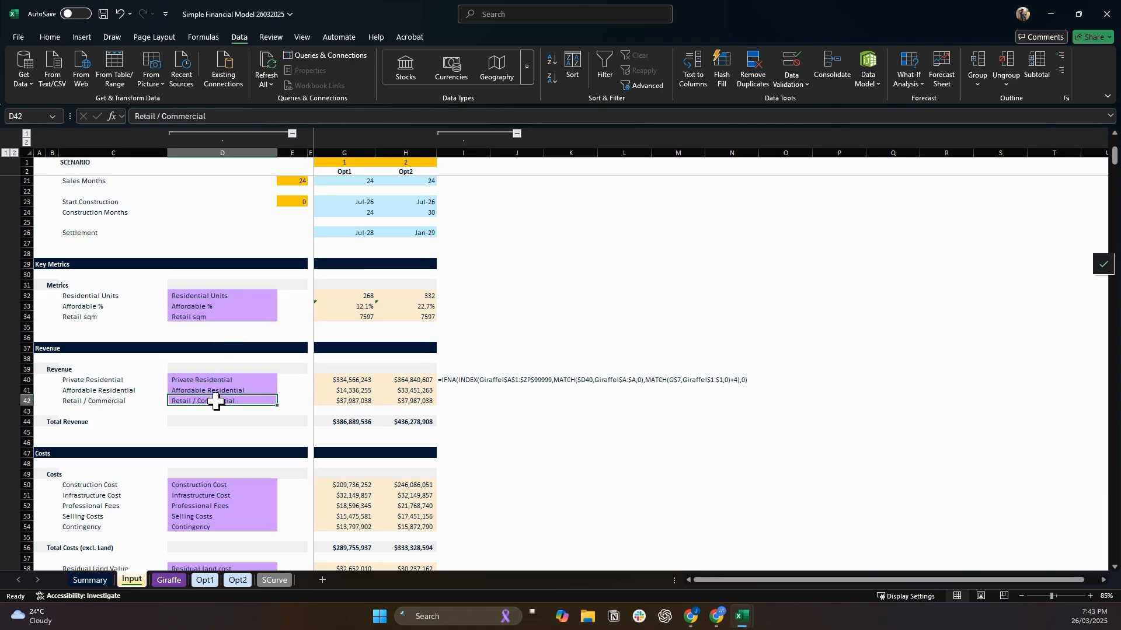
- Review the lookup labels in column D for the cost items and Residual Land Value, rechecking Retail / Commercial and Affordable %
{"action": "left_click", "coordinate": [233, 485]}
{"action": "scroll", "coordinate": [219, 396], "scroll_direction": "down", "scroll_amount": 3}
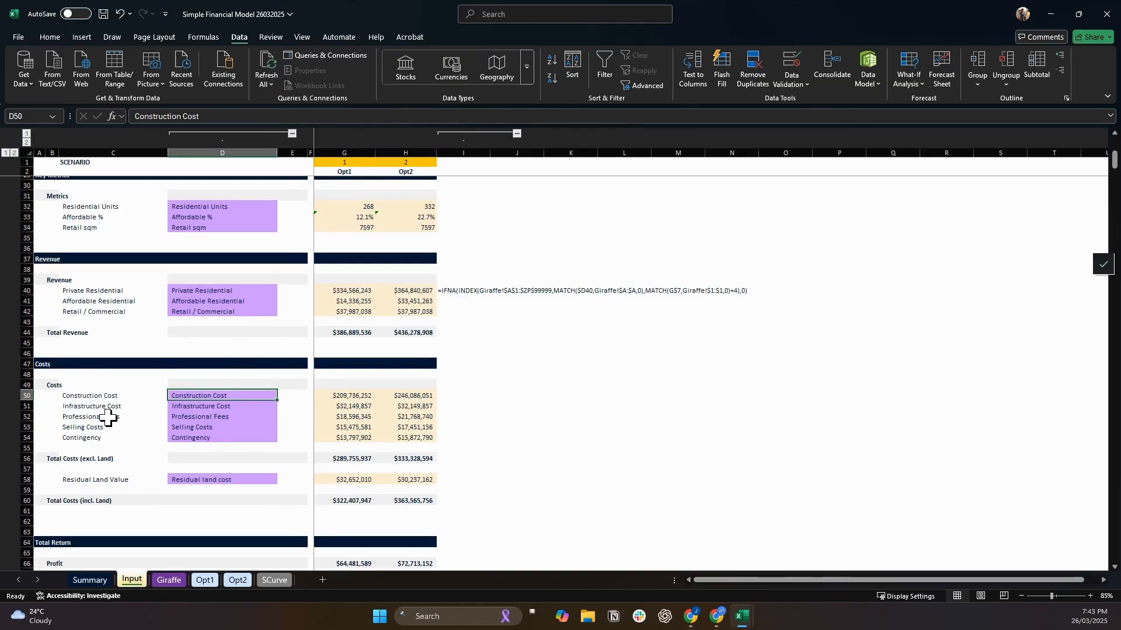
{"action": "left_click", "coordinate": [206, 436]}
{"action": "left_click", "coordinate": [208, 312]}
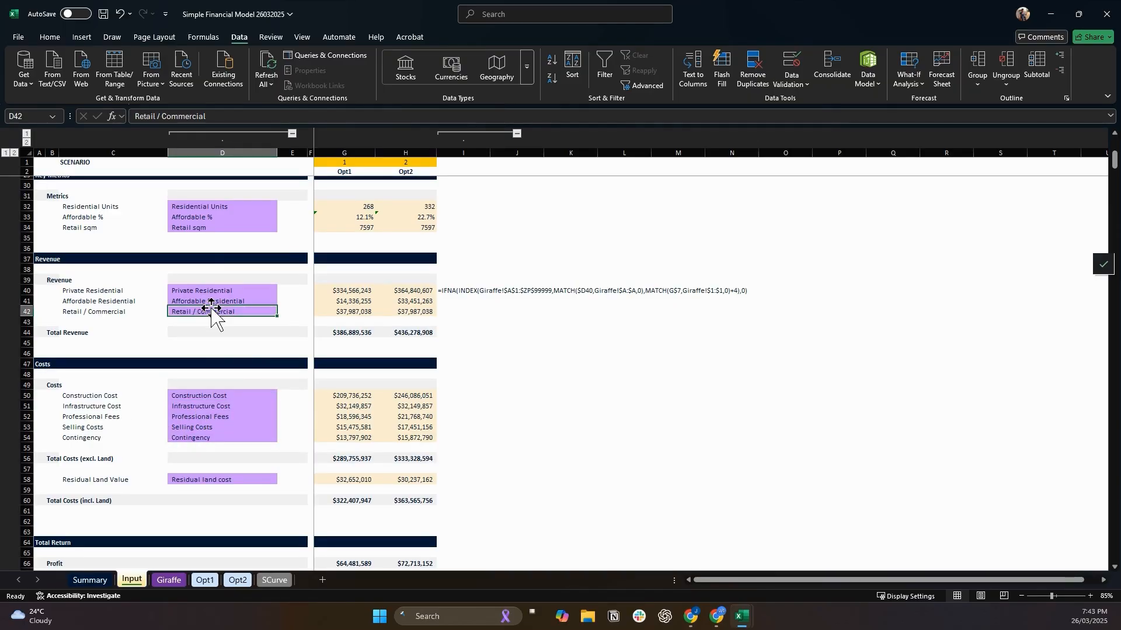
{"action": "left_click", "coordinate": [218, 218]}
{"action": "scroll", "coordinate": [229, 417], "scroll_direction": "down", "scroll_amount": 2}
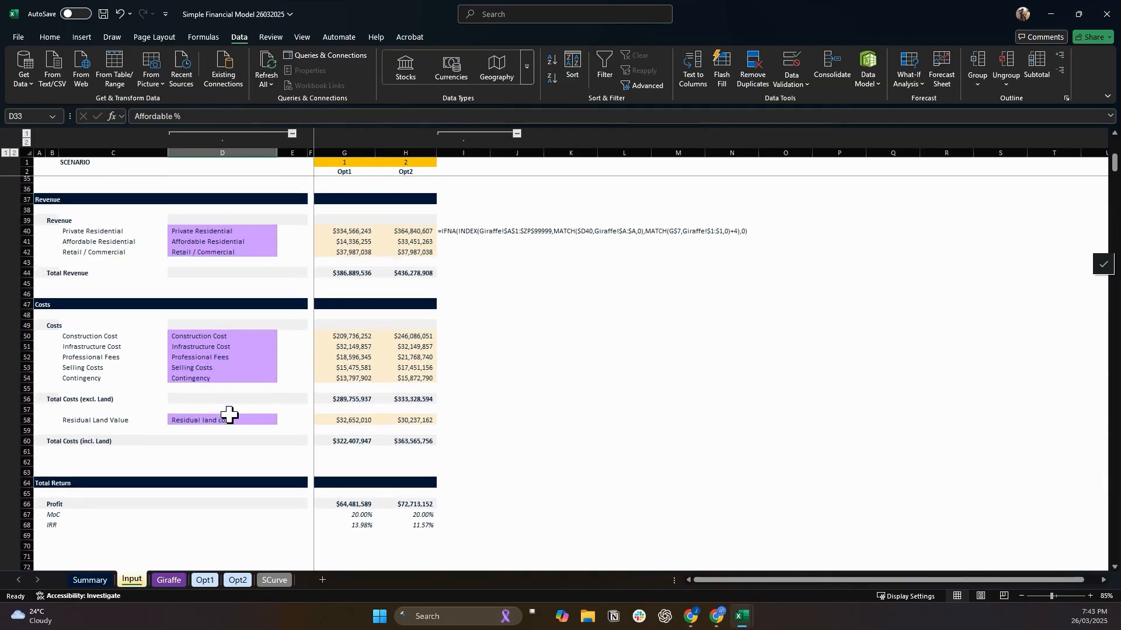
{"action": "left_click", "coordinate": [225, 418]}
- Expand the collapsed row under Giraffe ID and check the layer names assigned to Opt1 and Opt2
{"action": "scroll", "coordinate": [223, 419], "scroll_direction": "up", "scroll_amount": 4}
{"action": "scroll", "coordinate": [223, 419], "scroll_direction": "up", "scroll_amount": 7}
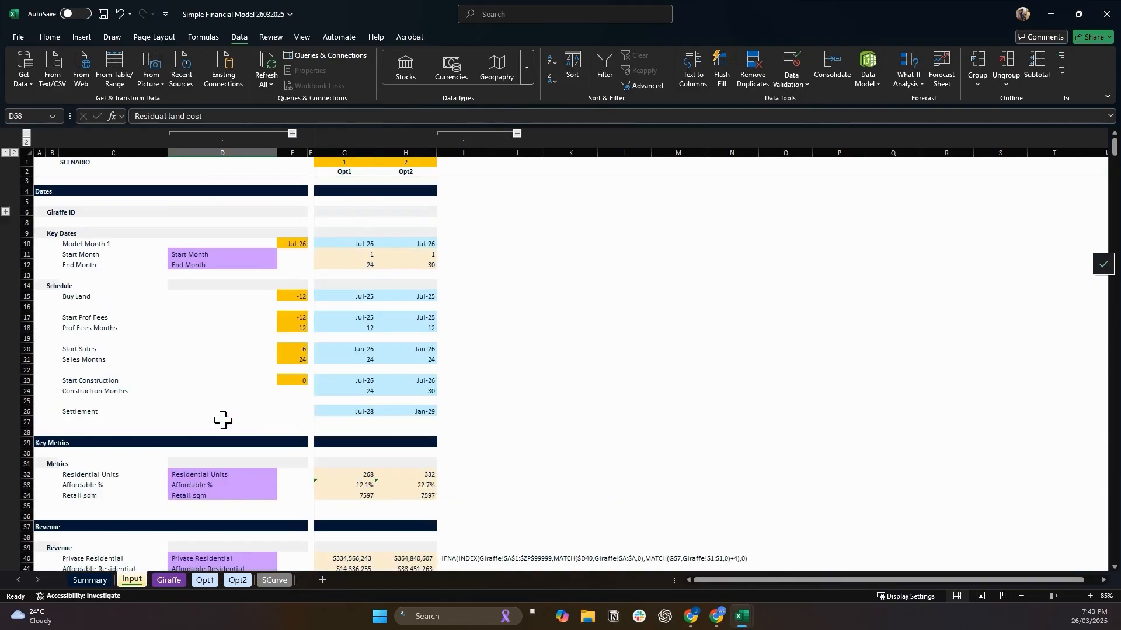
{"action": "left_click", "coordinate": [5, 211]}
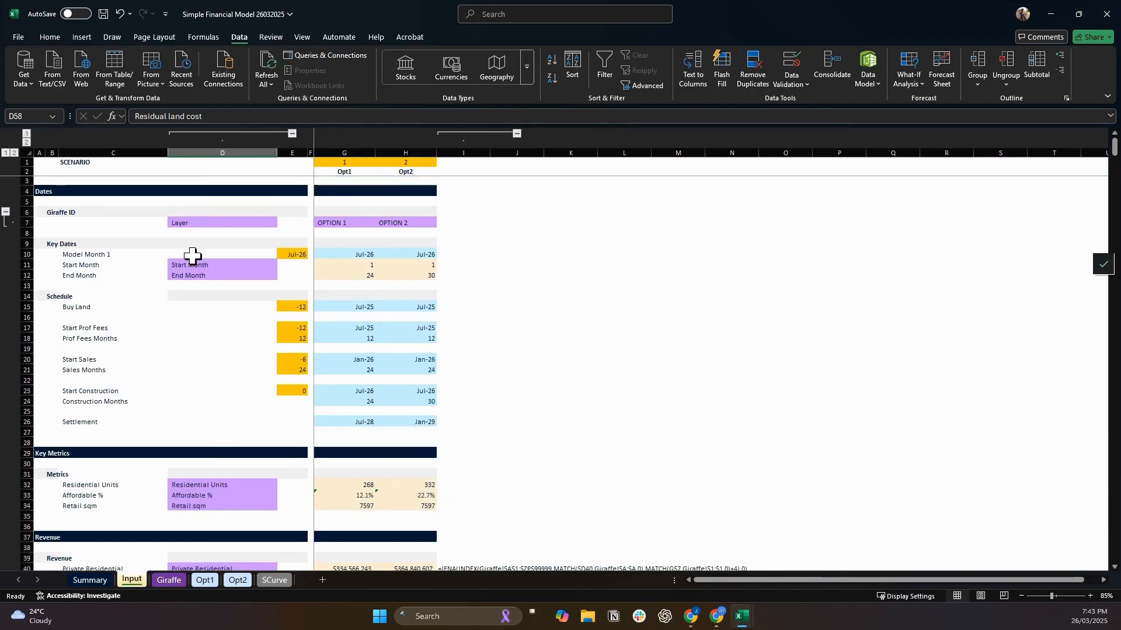
{"action": "left_click", "coordinate": [336, 224]}
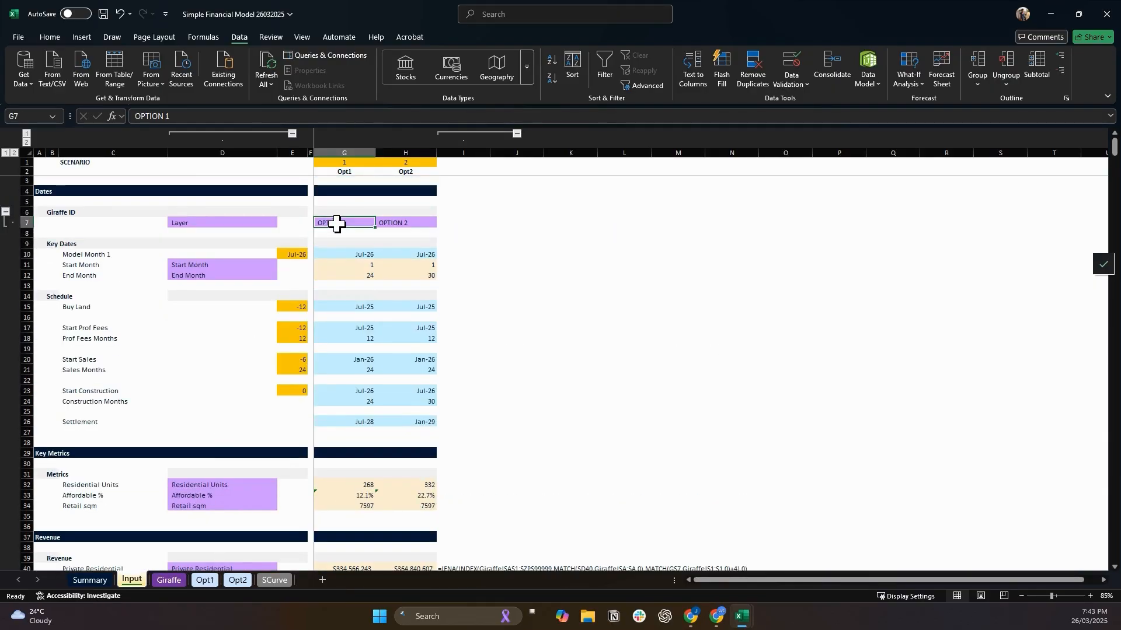
{"action": "left_click", "coordinate": [407, 225]}
{"action": "left_click", "coordinate": [351, 223]}
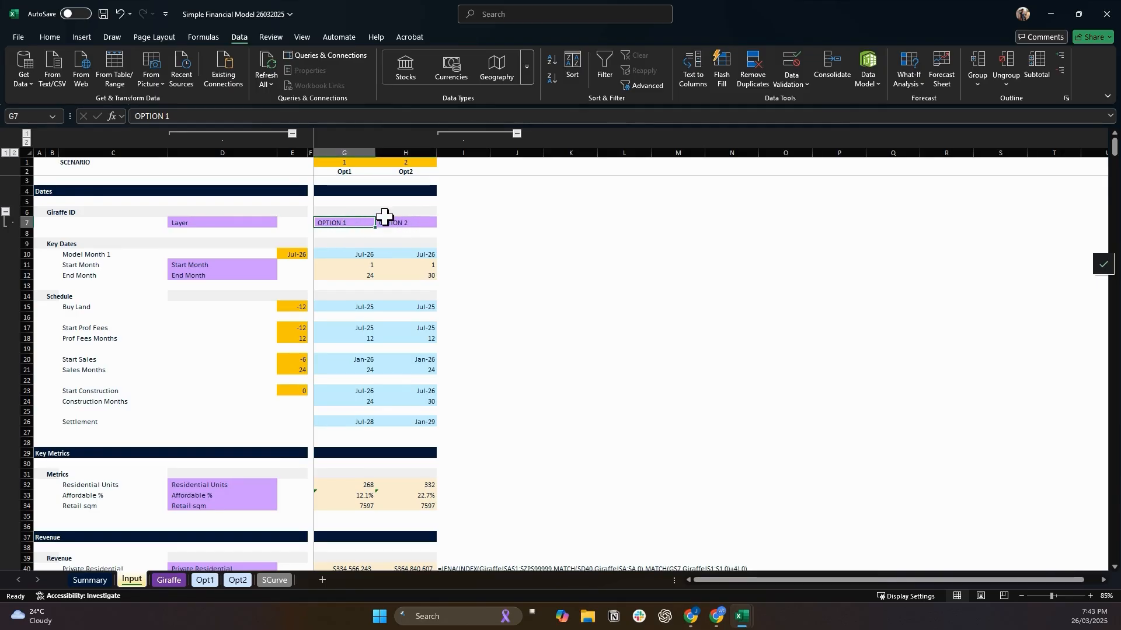
{"action": "left_click", "coordinate": [394, 223]}
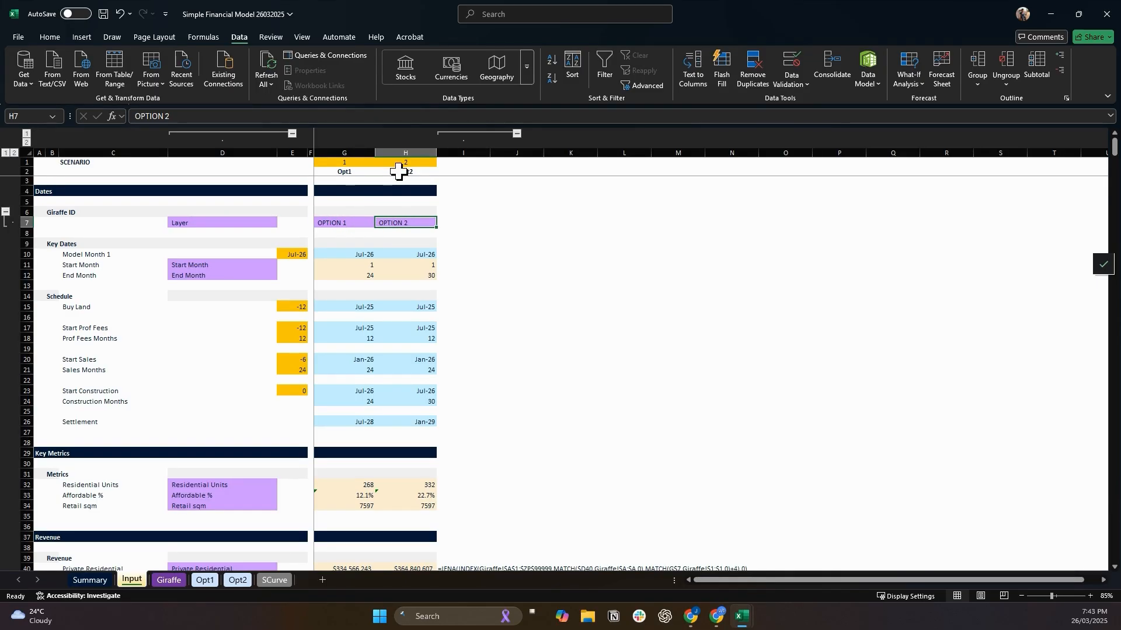
{"action": "left_click", "coordinate": [347, 224]}
- Inspect Opt1's Private Residential lookup formula in G40, tracing its references to the label in D40 and the layer name in G7
{"action": "scroll", "coordinate": [321, 375], "scroll_direction": "down", "scroll_amount": 6}
{"action": "scroll", "coordinate": [322, 376], "scroll_direction": "down", "scroll_amount": 1}
{"action": "left_click", "coordinate": [351, 362]}
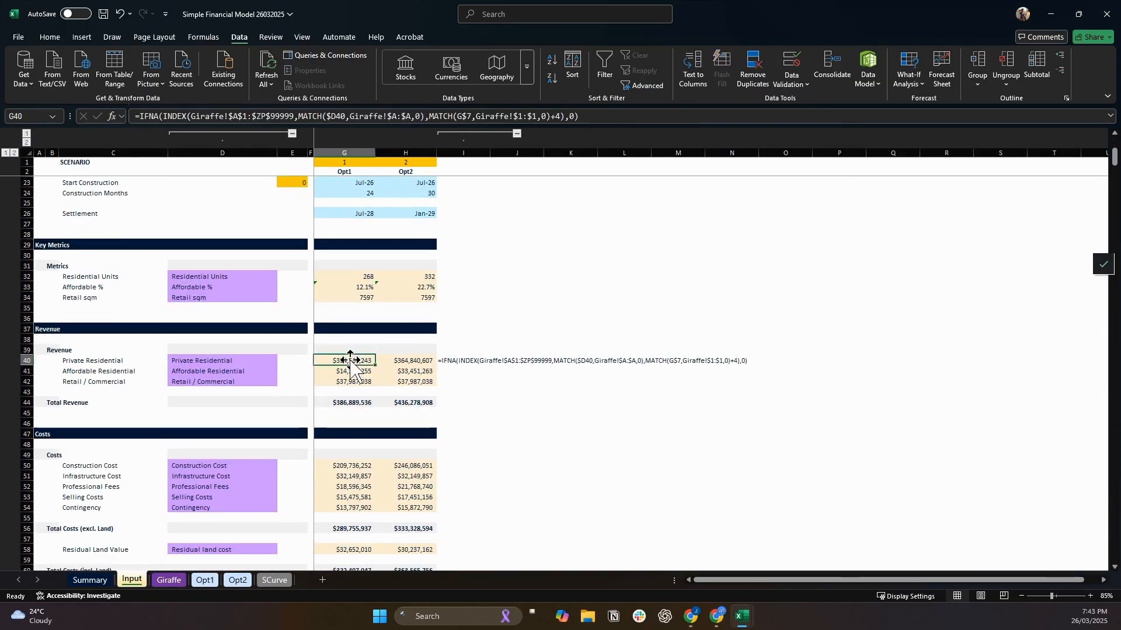
{"action": "left_click", "coordinate": [184, 116]}
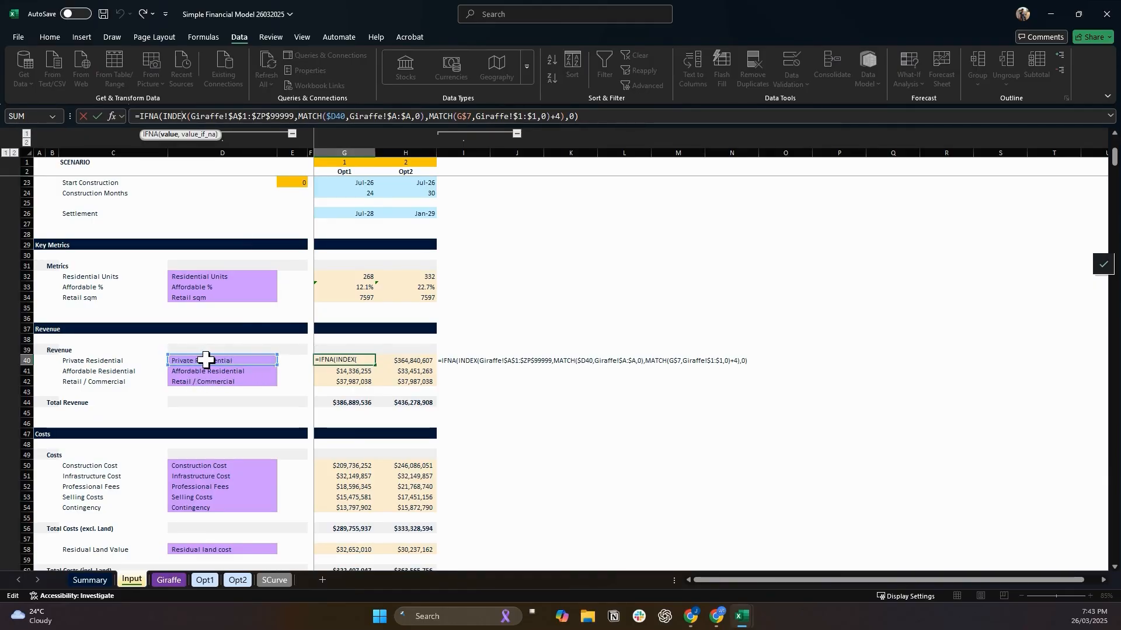
{"action": "scroll", "coordinate": [355, 355], "scroll_direction": "up", "scroll_amount": 7}
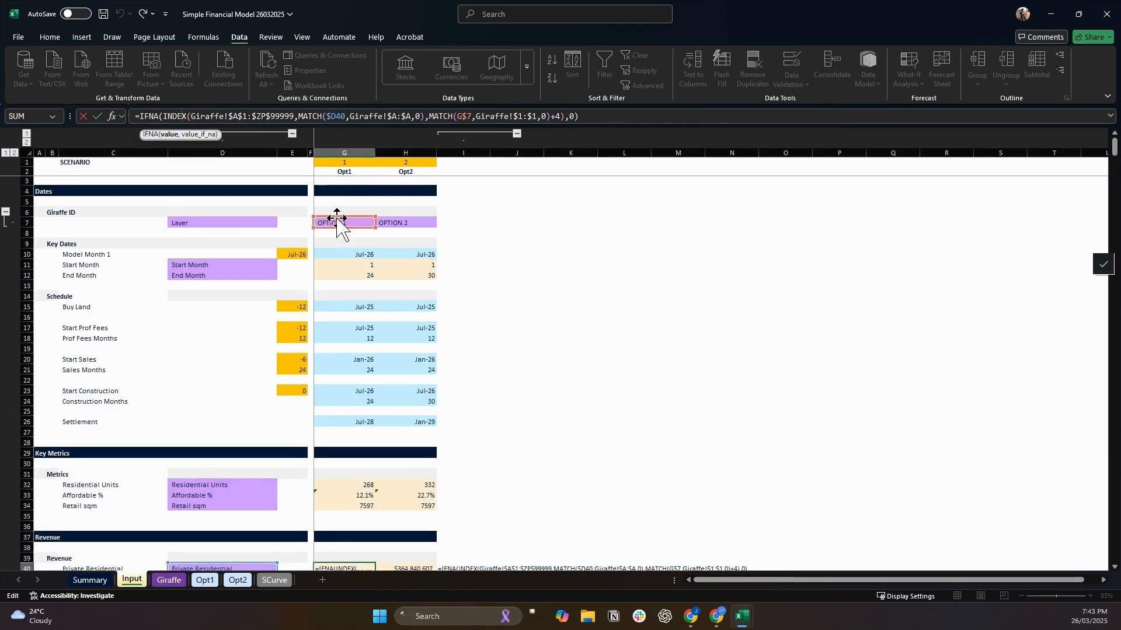
{"action": "scroll", "coordinate": [336, 225], "scroll_direction": "down", "scroll_amount": 4}
{"action": "scroll", "coordinate": [335, 217], "scroll_direction": "up", "scroll_amount": 4}
{"action": "key", "text": "Escape"}
- Autofit all column widths on the Giraffe sheet so the imported labels and results are readable
{"action": "left_click", "coordinate": [169, 580]}
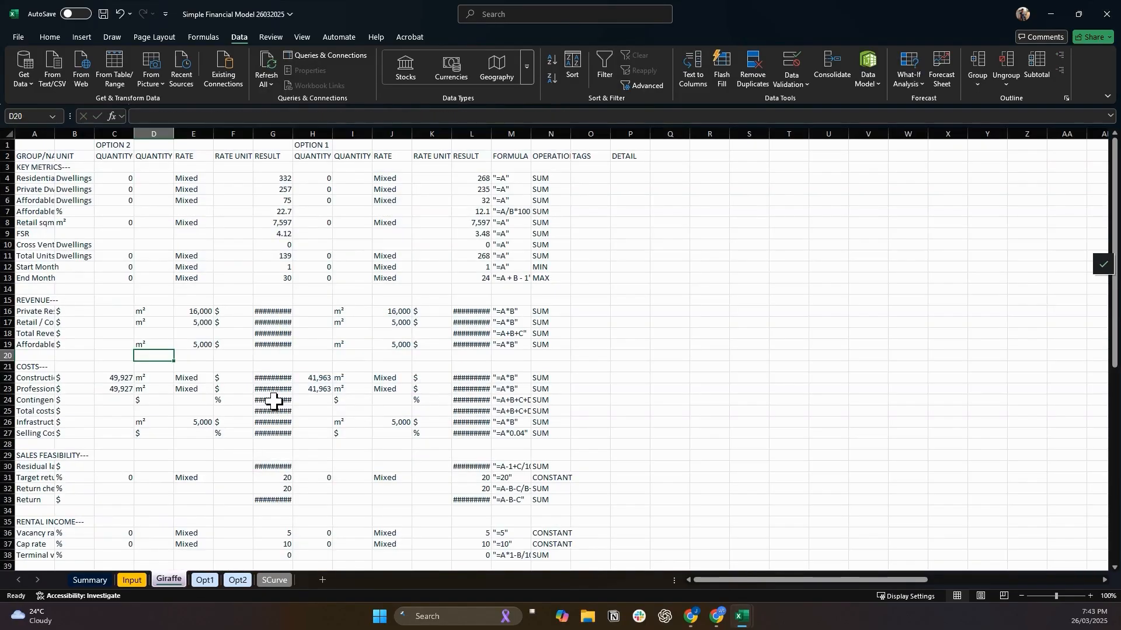
{"action": "left_click", "coordinate": [112, 377]}
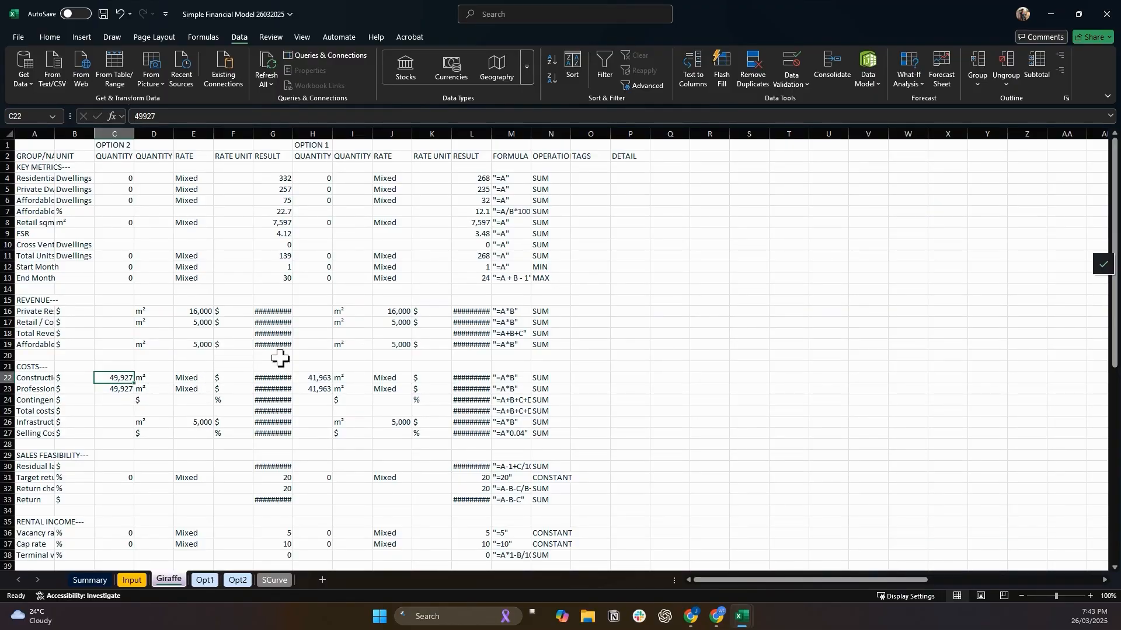
{"action": "left_click", "coordinate": [277, 130]}
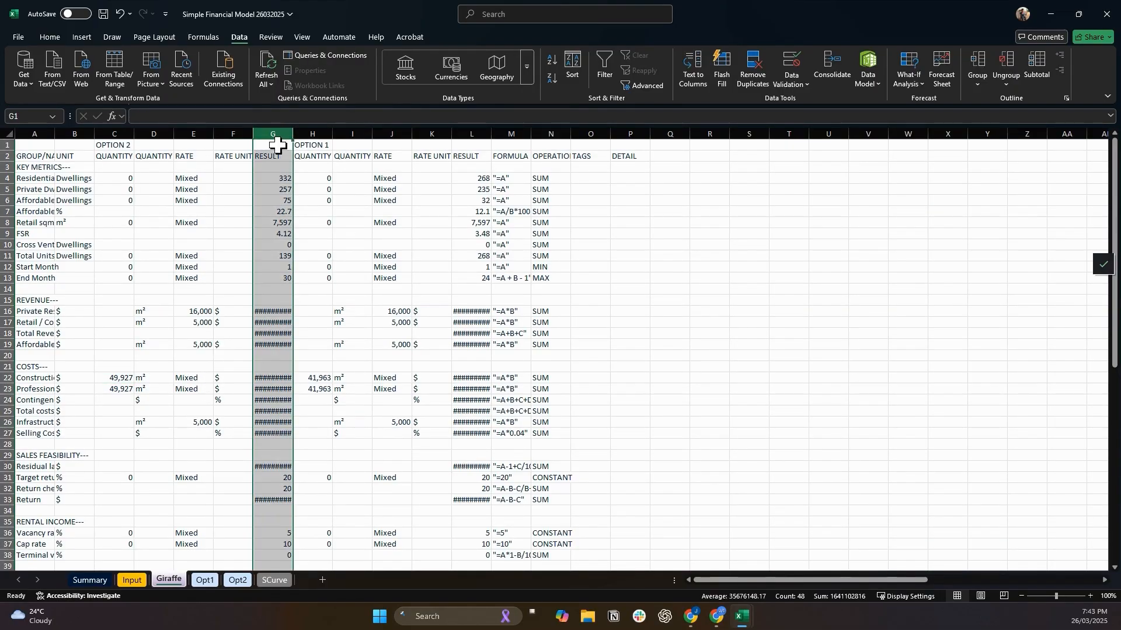
{"action": "left_click", "coordinate": [7, 134]}
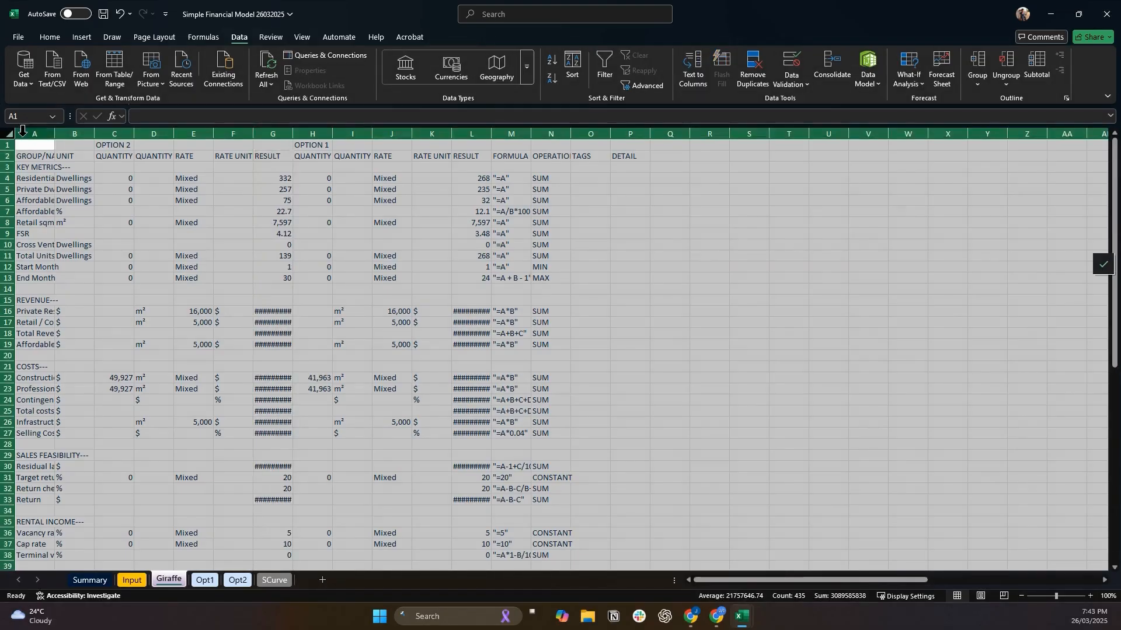
{"action": "double_click", "coordinate": [92, 135]}
{"action": "left_click", "coordinate": [350, 178]}
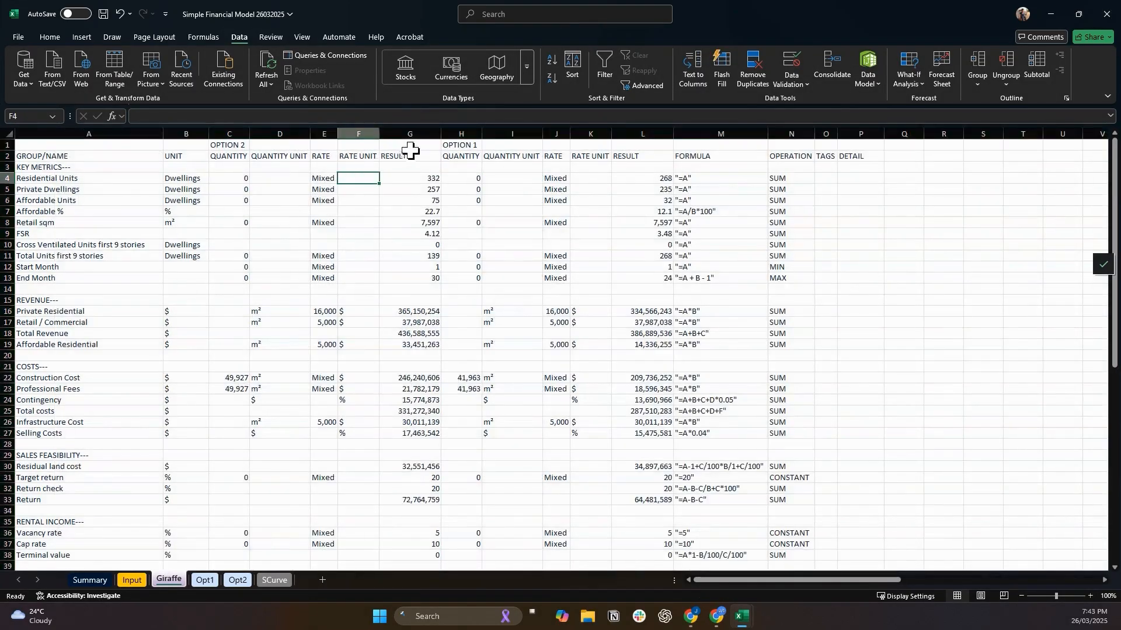
- Check the OPTION 2 heading and its RESULT column on the Giraffe sheet, down to Construction Cost
{"action": "left_click", "coordinate": [231, 145]}
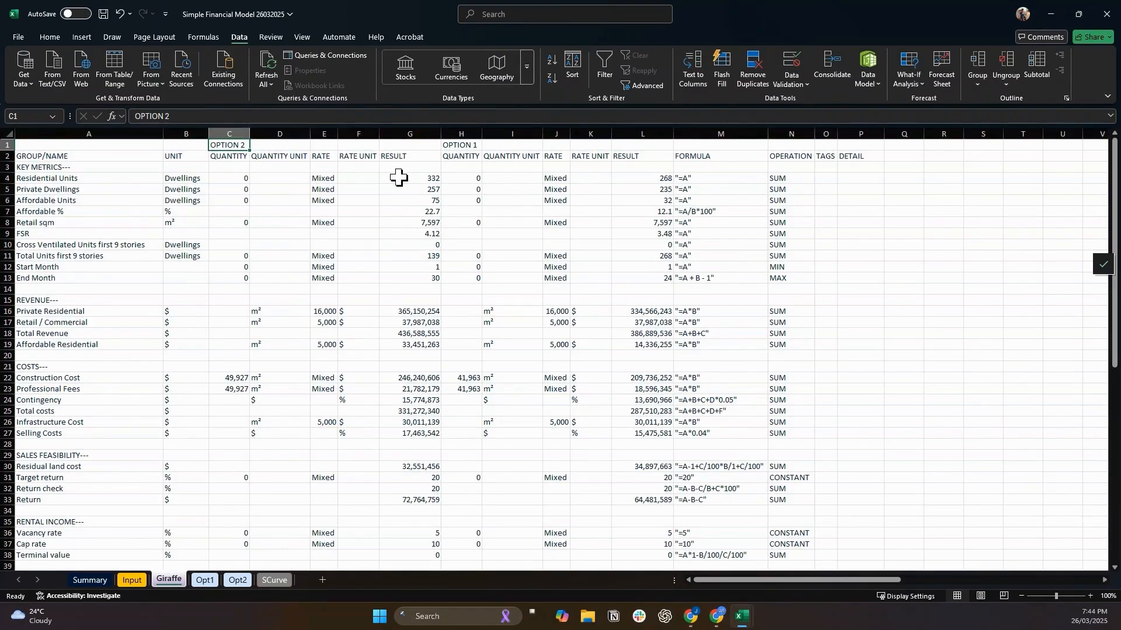
{"action": "left_click_drag", "start_coordinate": [399, 177], "coordinate": [391, 302]}
{"action": "left_click", "coordinate": [389, 379]}
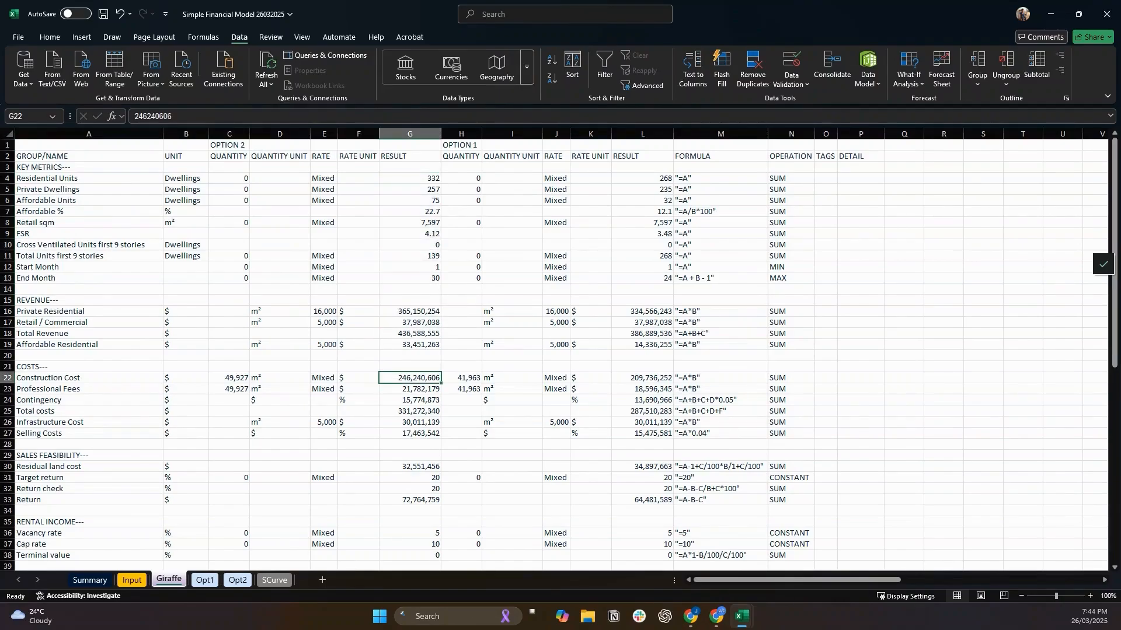
{"action": "key", "text": "alt+Tab"}
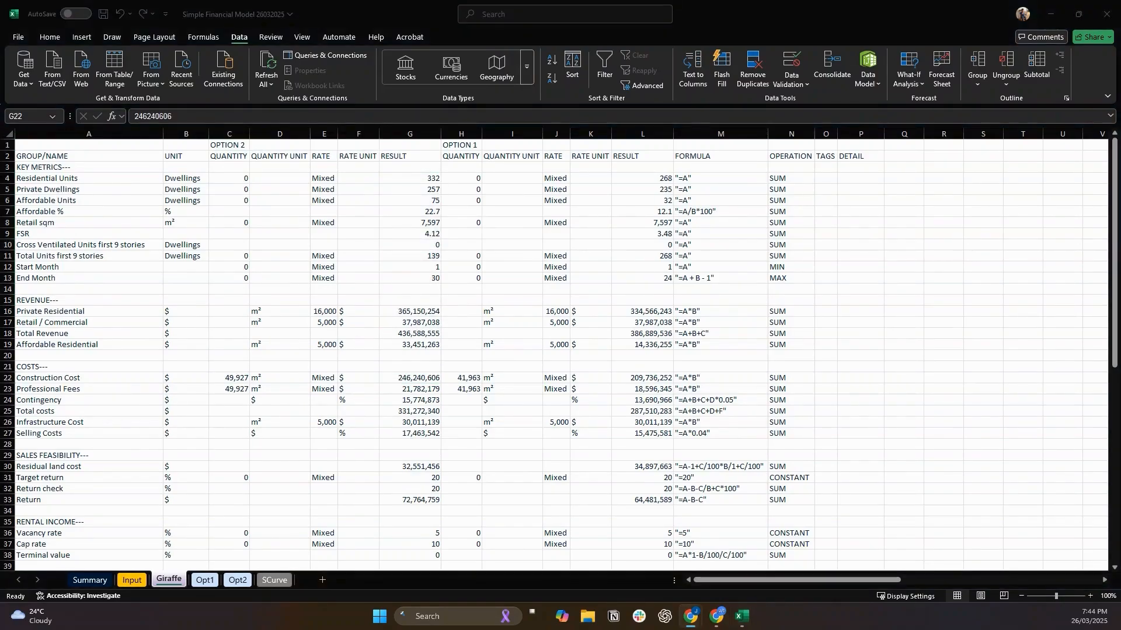
- On the Input sheet, fill the G40 lookup formula through the Revenue rows for Opt1 and Opt2
{"action": "left_click", "coordinate": [134, 580]}
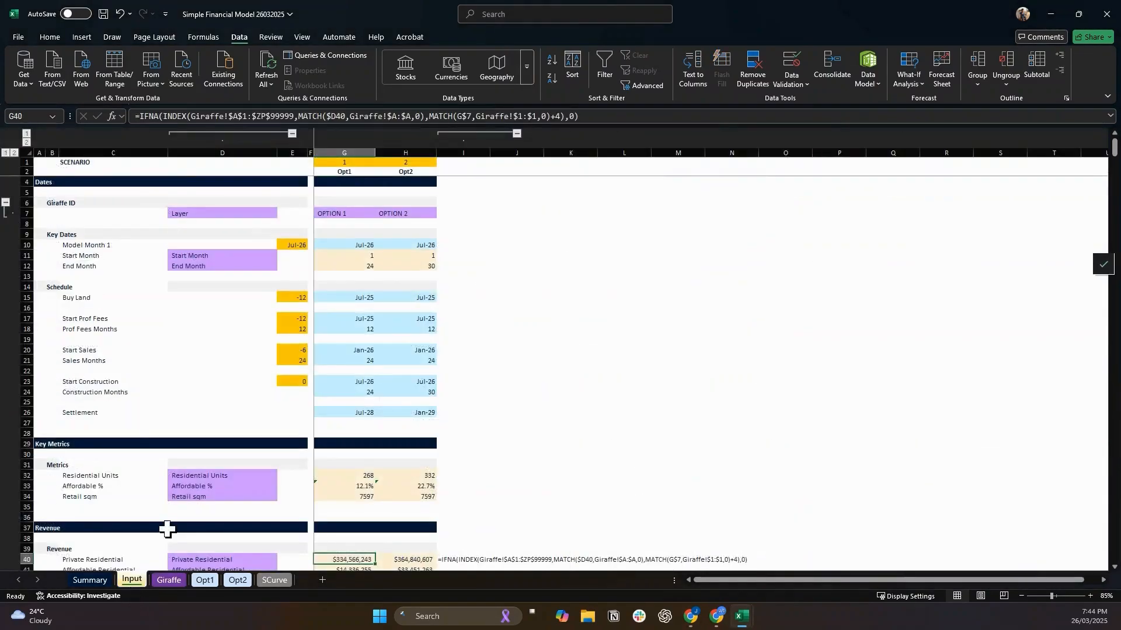
{"action": "scroll", "coordinate": [379, 397], "scroll_direction": "down", "scroll_amount": 4}
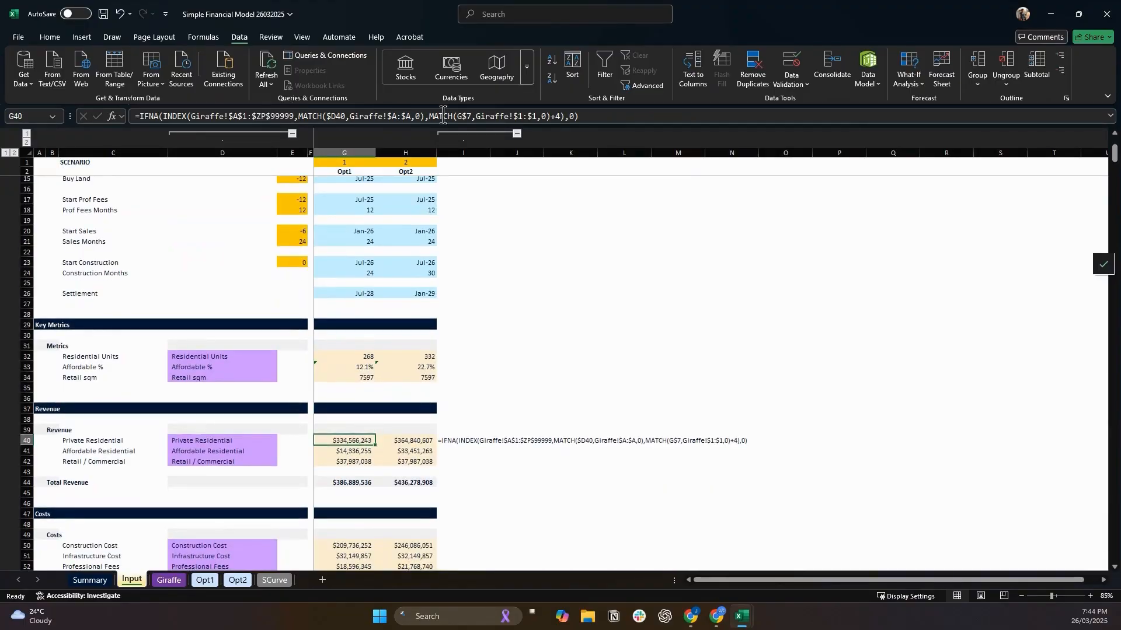
{"action": "left_click_drag", "start_coordinate": [375, 444], "coordinate": [408, 462]}
- Copy the Retail / Commercial lookup formulas onto the cost items from Construction Cost to Contingency for both options
{"action": "scroll", "coordinate": [382, 430], "scroll_direction": "down", "scroll_amount": 3}
{"action": "left_click_drag", "start_coordinate": [355, 371], "coordinate": [432, 411]}
{"action": "key", "text": "ctrl+c"}
{"action": "scroll", "coordinate": [356, 368], "scroll_direction": "down", "scroll_amount": 3}
{"action": "key", "text": "ctrl+v"}
- Paste the copied lookup formulas into the Residual Land Value row for Opt1 and Opt2
{"action": "left_click", "coordinate": [358, 452]}
{"action": "left_click", "coordinate": [355, 453]}
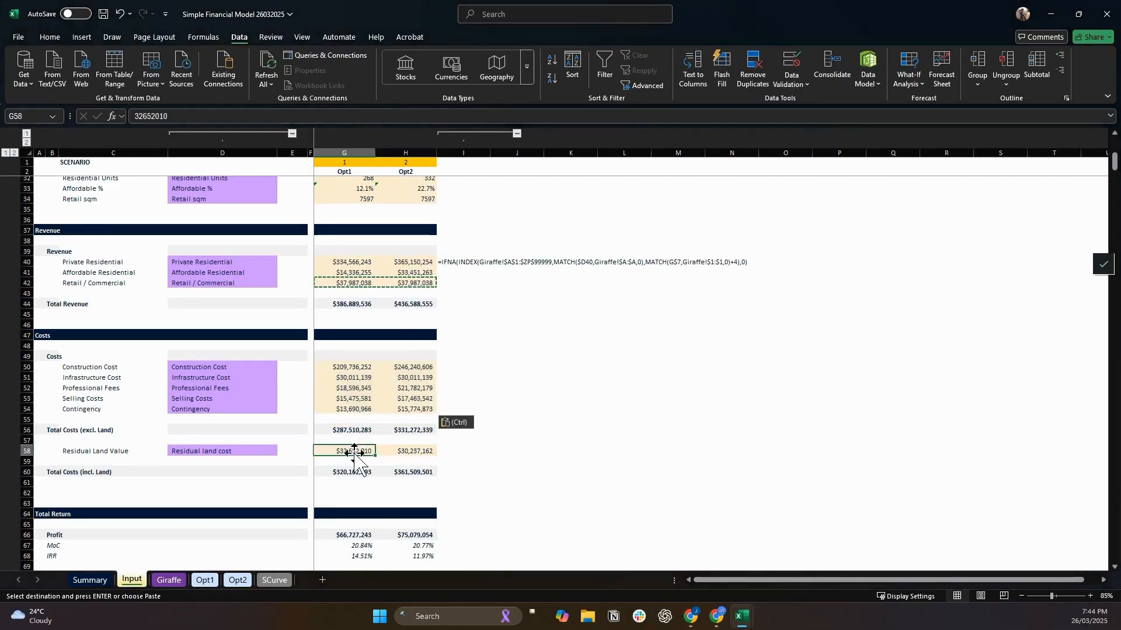
{"action": "key", "text": "ctrl+v"}
{"action": "scroll", "coordinate": [356, 379], "scroll_direction": "down", "scroll_amount": 2}
- Check the Professional Fees lookups and linked values on the Input sheet, and the Professional Fees duration in the Opt1 cashflow
{"action": "left_click", "coordinate": [408, 329]}
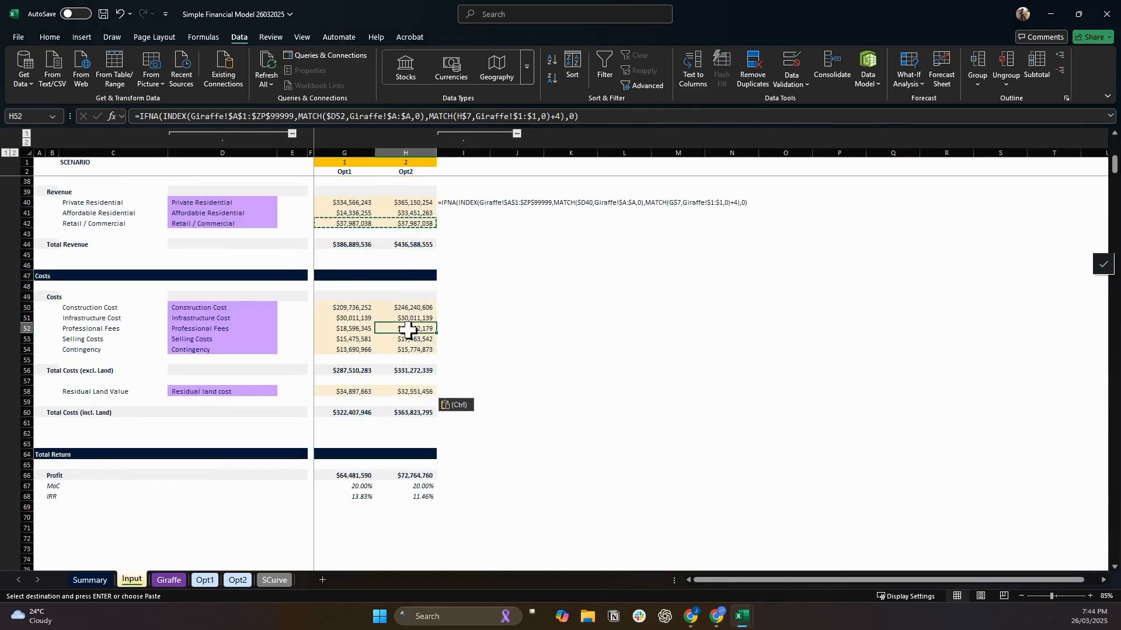
{"action": "left_click", "coordinate": [358, 328]}
{"action": "scroll", "coordinate": [360, 350], "scroll_direction": "up", "scroll_amount": 5}
{"action": "scroll", "coordinate": [365, 377], "scroll_direction": "up", "scroll_amount": 6}
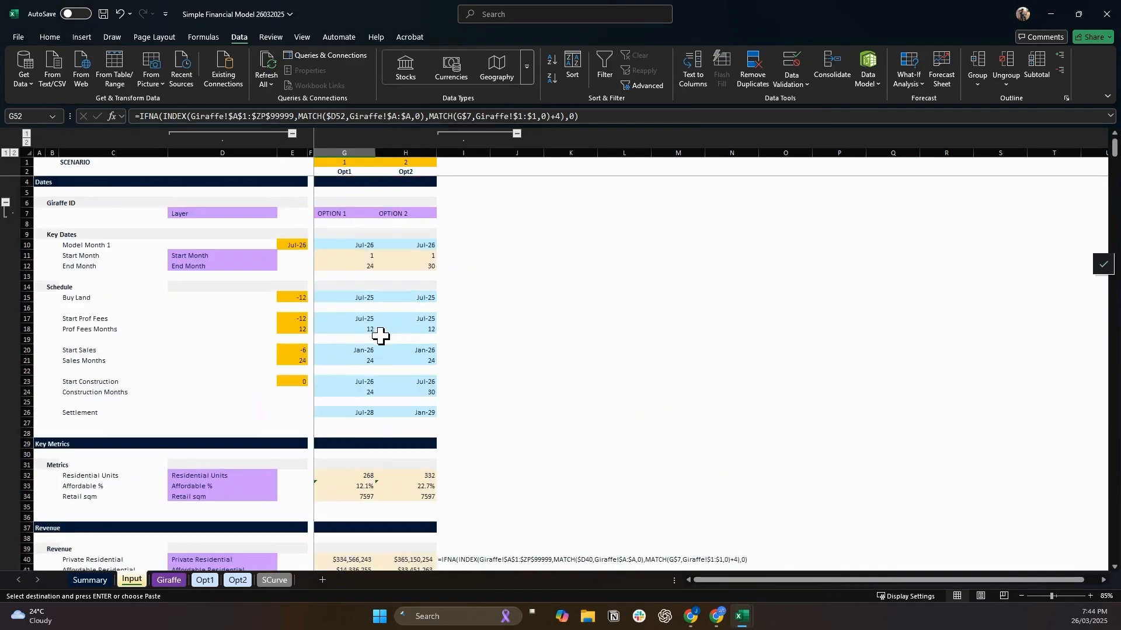
{"action": "scroll", "coordinate": [400, 293], "scroll_direction": "down", "scroll_amount": 6}
{"action": "scroll", "coordinate": [382, 341], "scroll_direction": "down", "scroll_amount": 2}
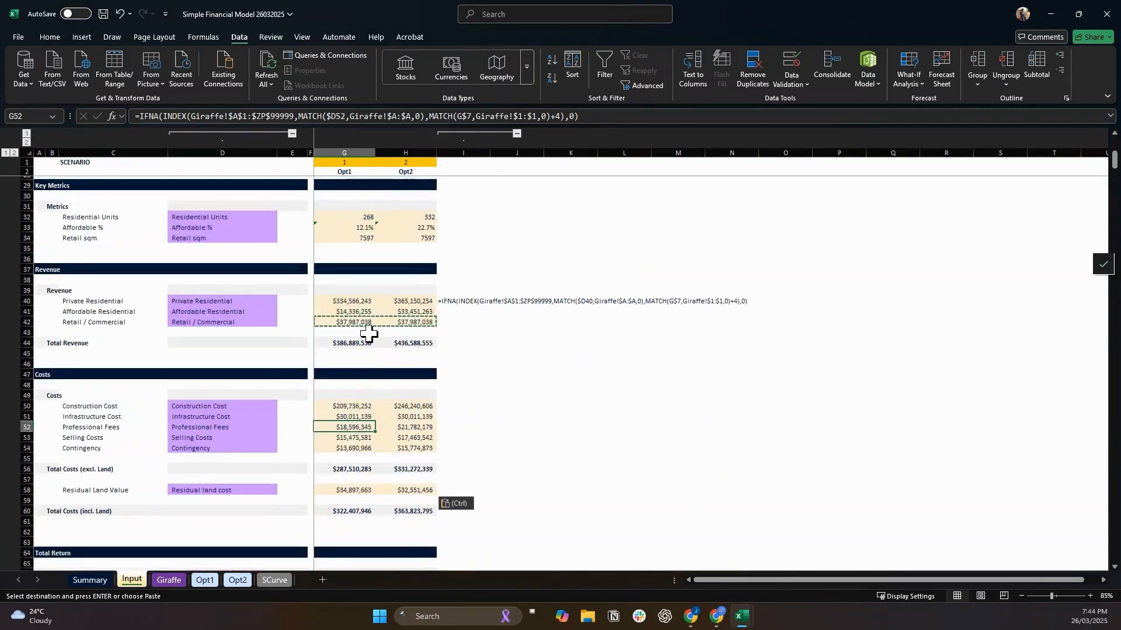
{"action": "scroll", "coordinate": [368, 332], "scroll_direction": "down", "scroll_amount": 1}
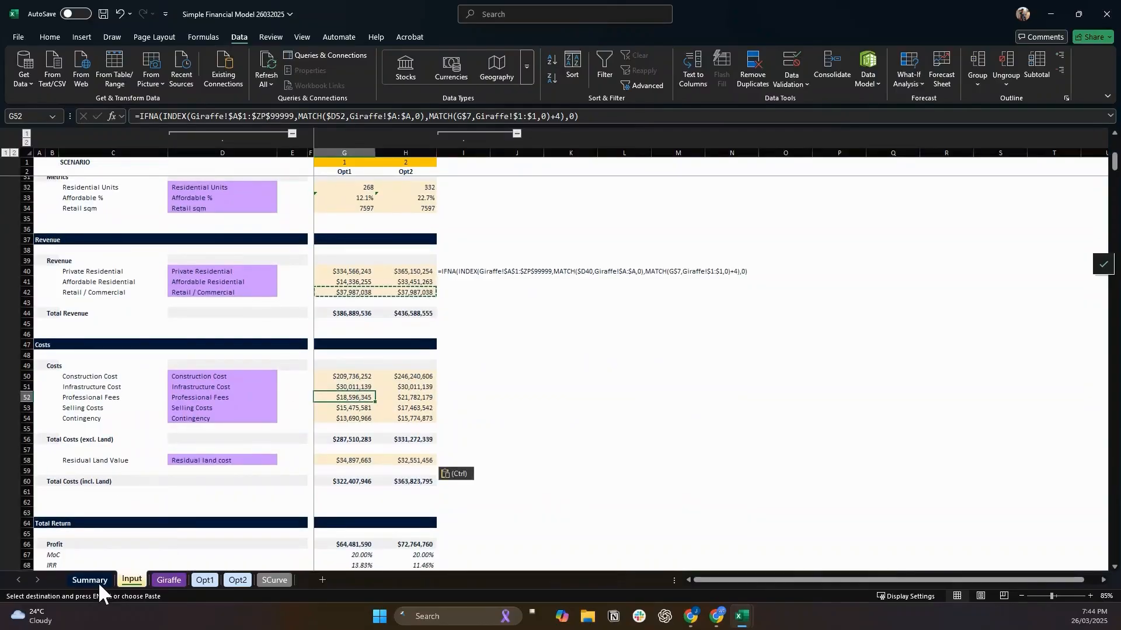
{"action": "left_click", "coordinate": [203, 581]}
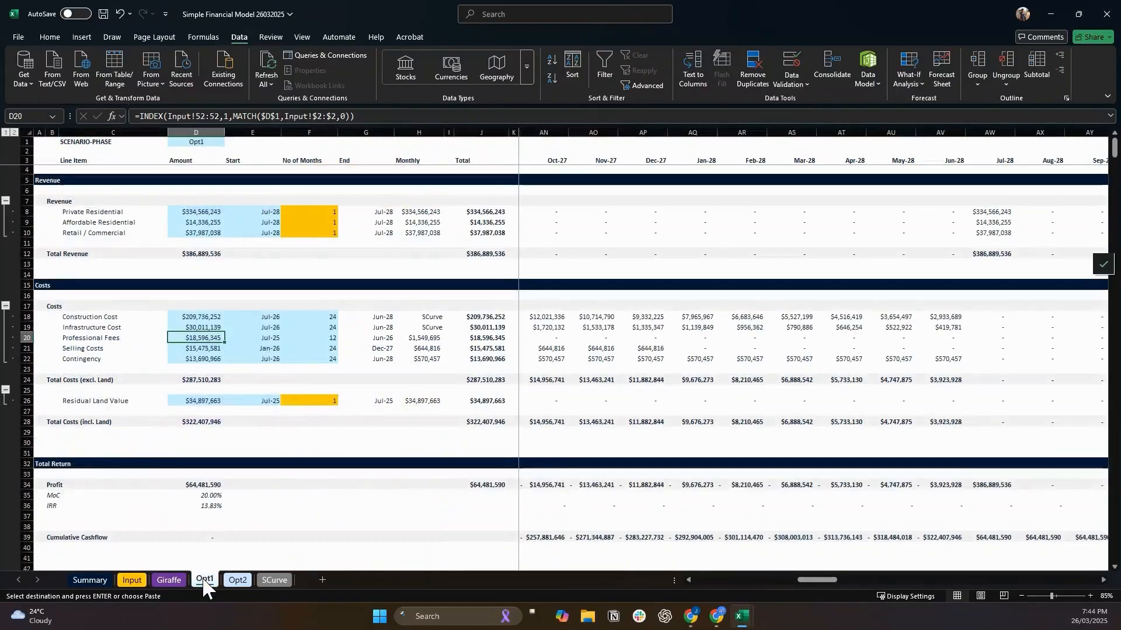
{"action": "left_click", "coordinate": [332, 339]}
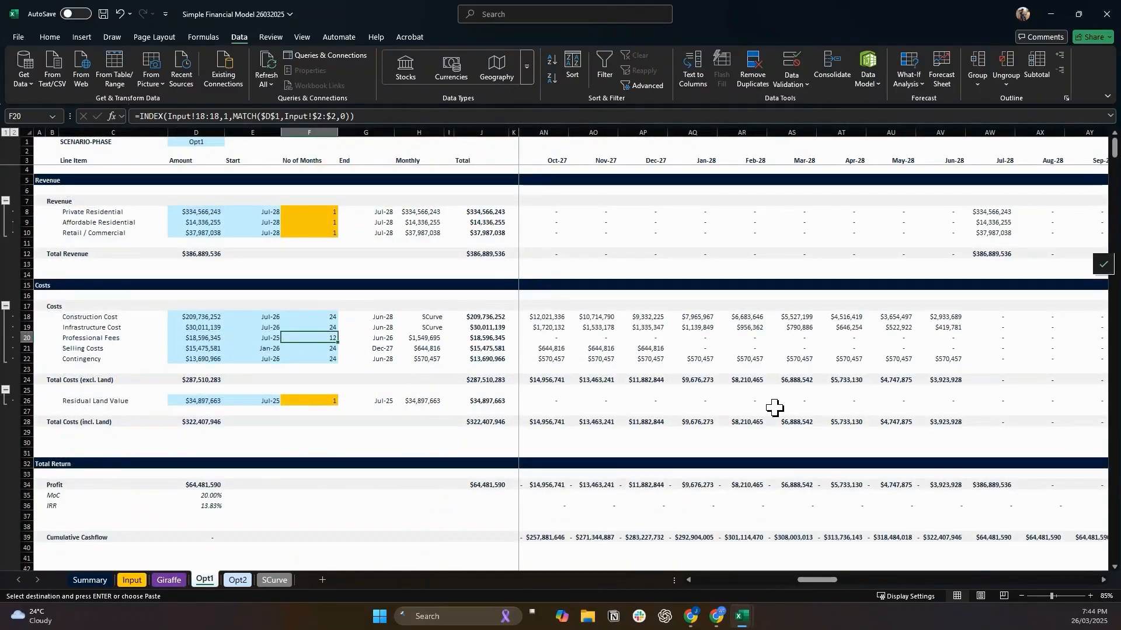
- Compare Option 1 and Option 2 on the Summary sheet, examining Residual Land Value, Selling Costs, Profit and IRR
{"action": "left_click", "coordinate": [89, 580]}
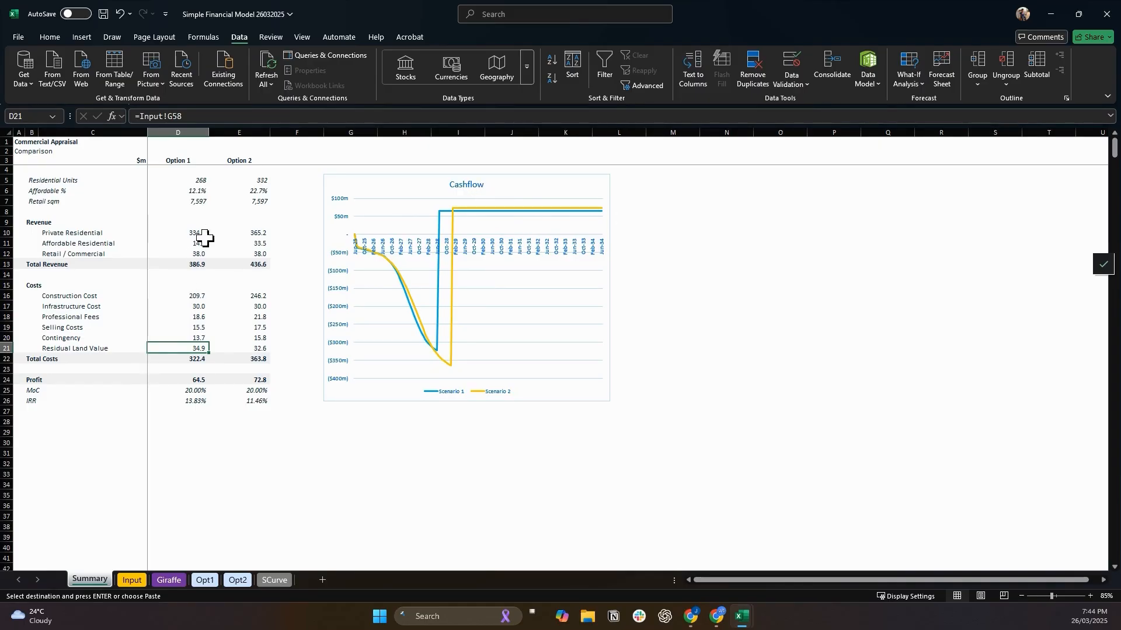
{"action": "left_click", "coordinate": [251, 350]}
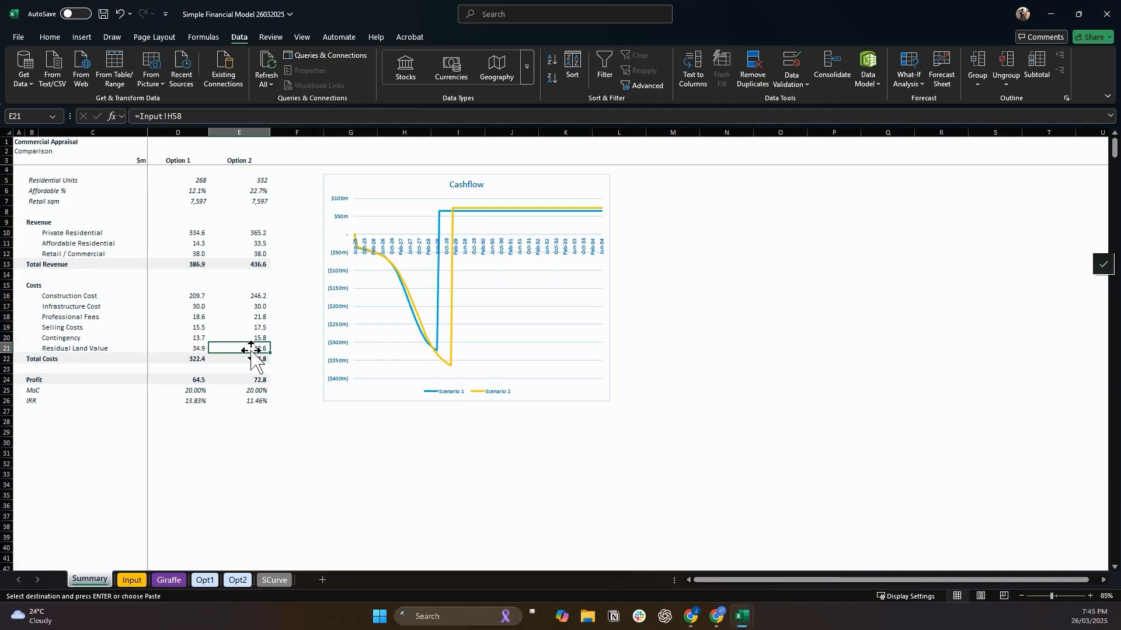
{"action": "left_click", "coordinate": [195, 401]}
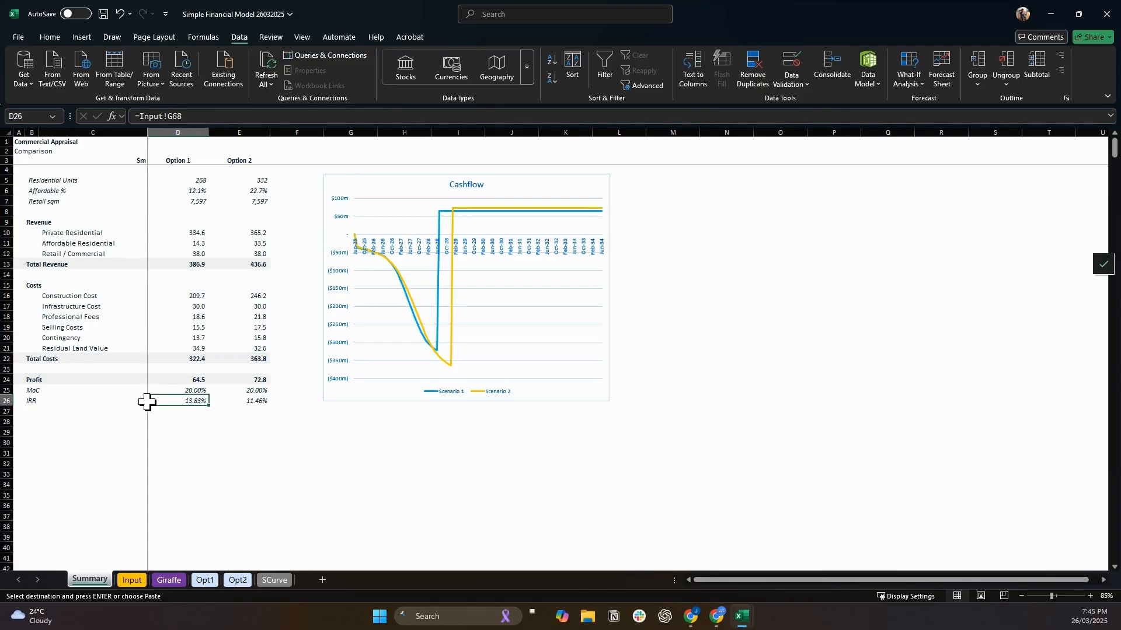
{"action": "left_click", "coordinate": [247, 404]}
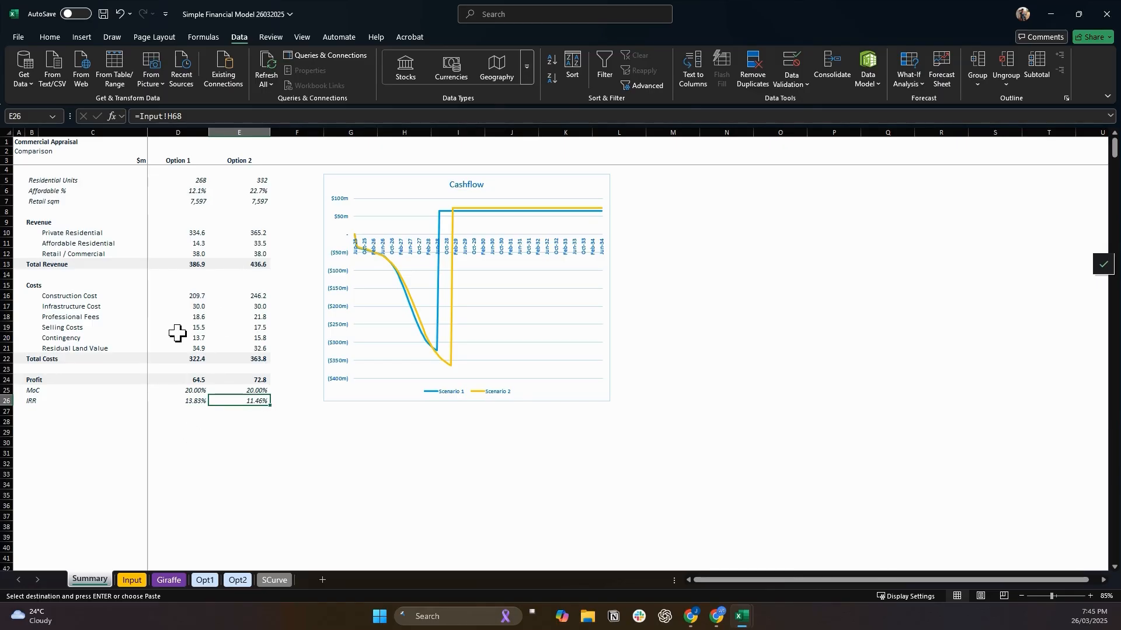
{"action": "left_click", "coordinate": [250, 329]}
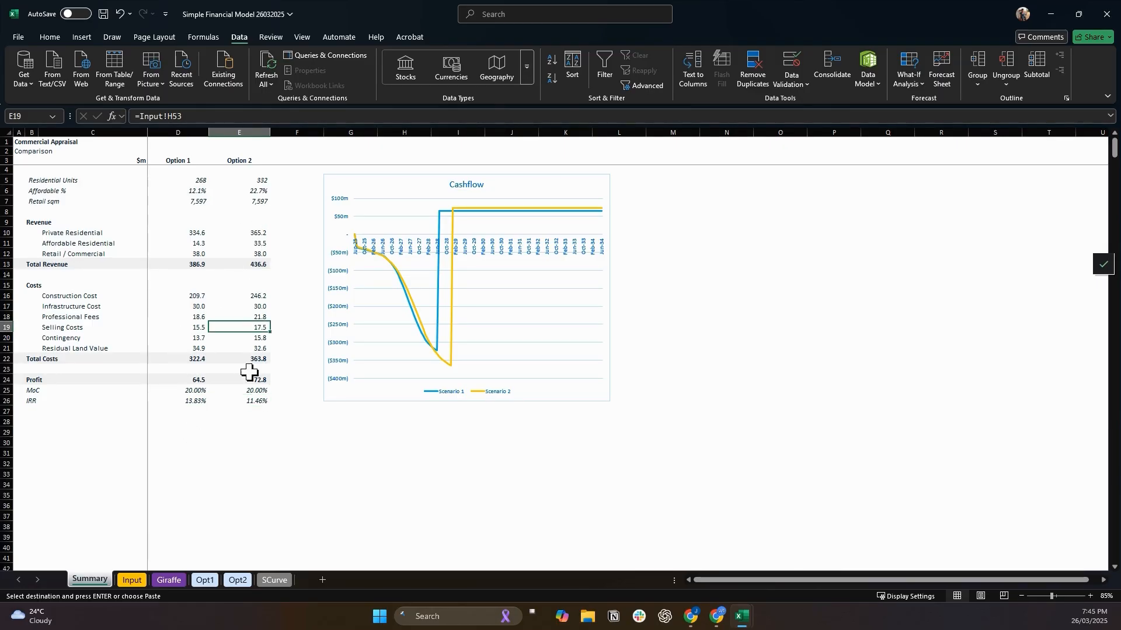
{"action": "left_click", "coordinate": [264, 381]}
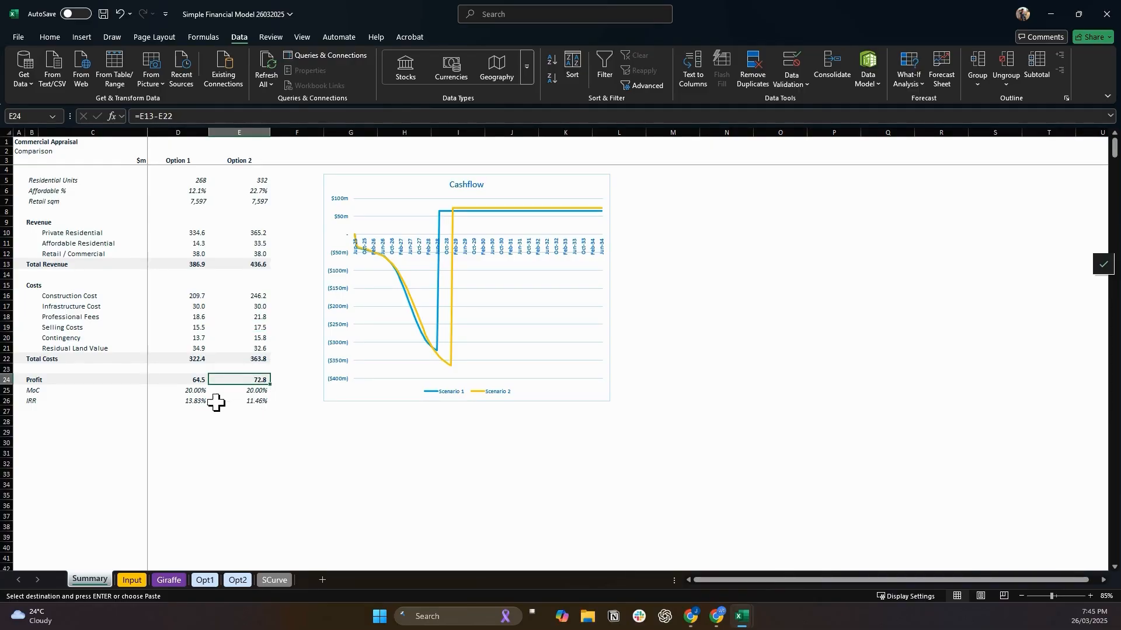
{"action": "left_click", "coordinate": [195, 402]}
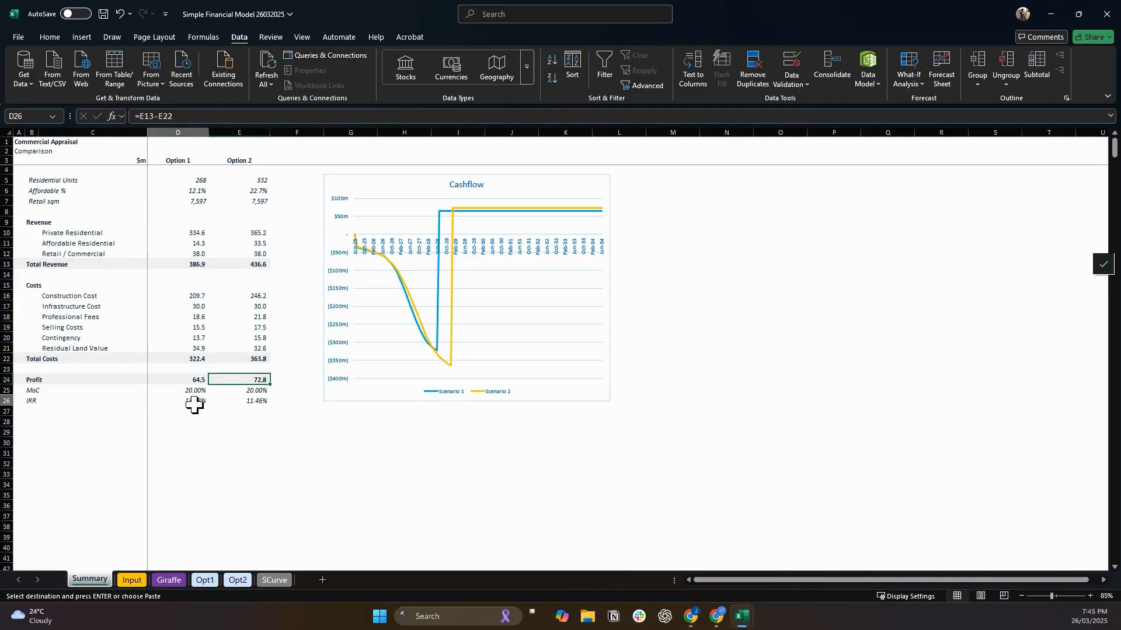
{"action": "left_click", "coordinate": [198, 349]}
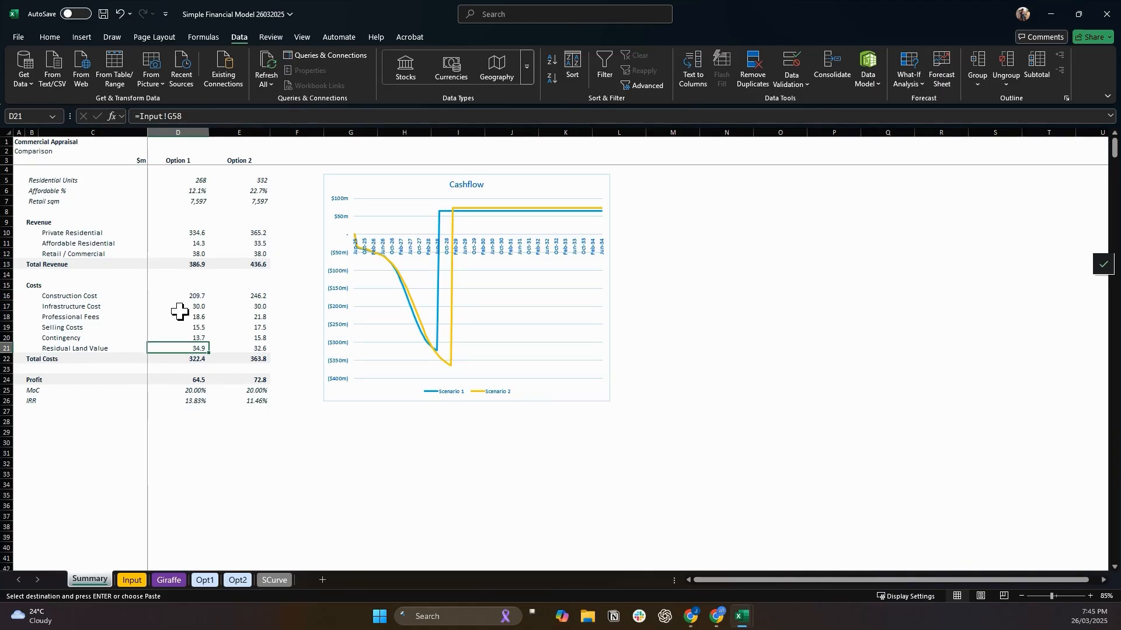
{"action": "left_click", "coordinate": [188, 403]}
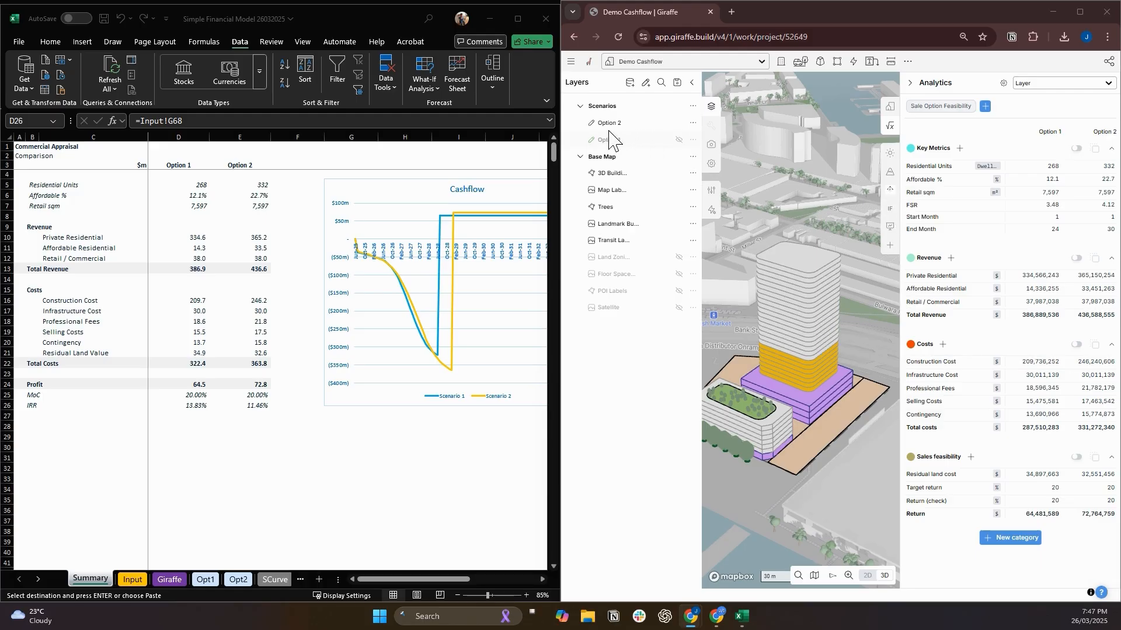
- In Giraffe, raise the upper Residential tower block on the Option 2 layer to 32 levels
{"action": "left_click", "coordinate": [592, 122]}
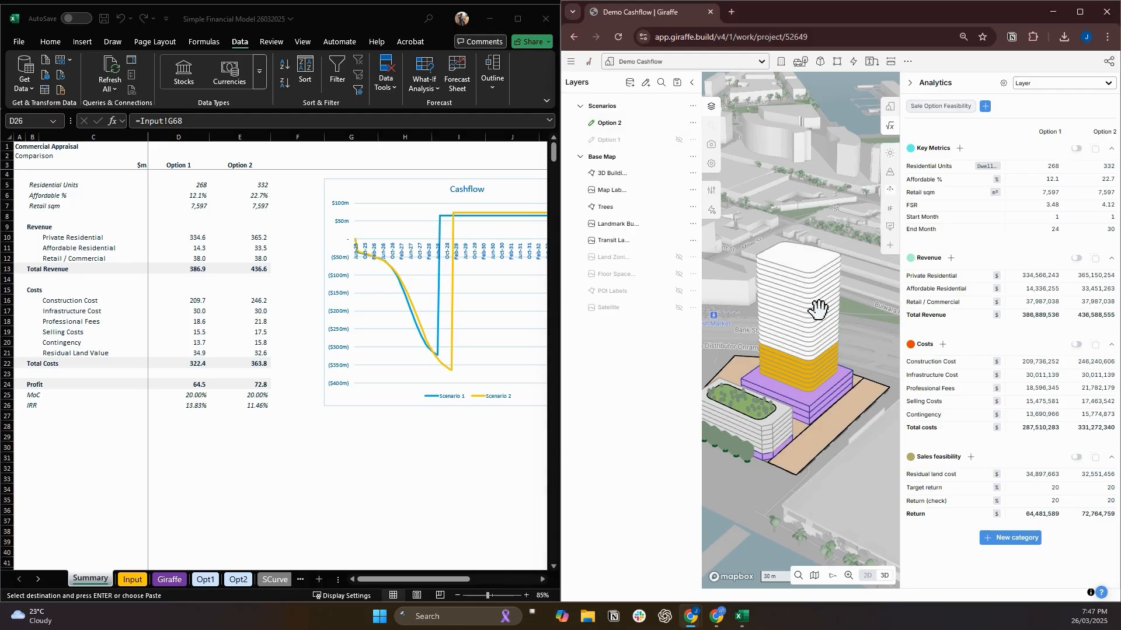
{"action": "left_click", "coordinate": [807, 331]}
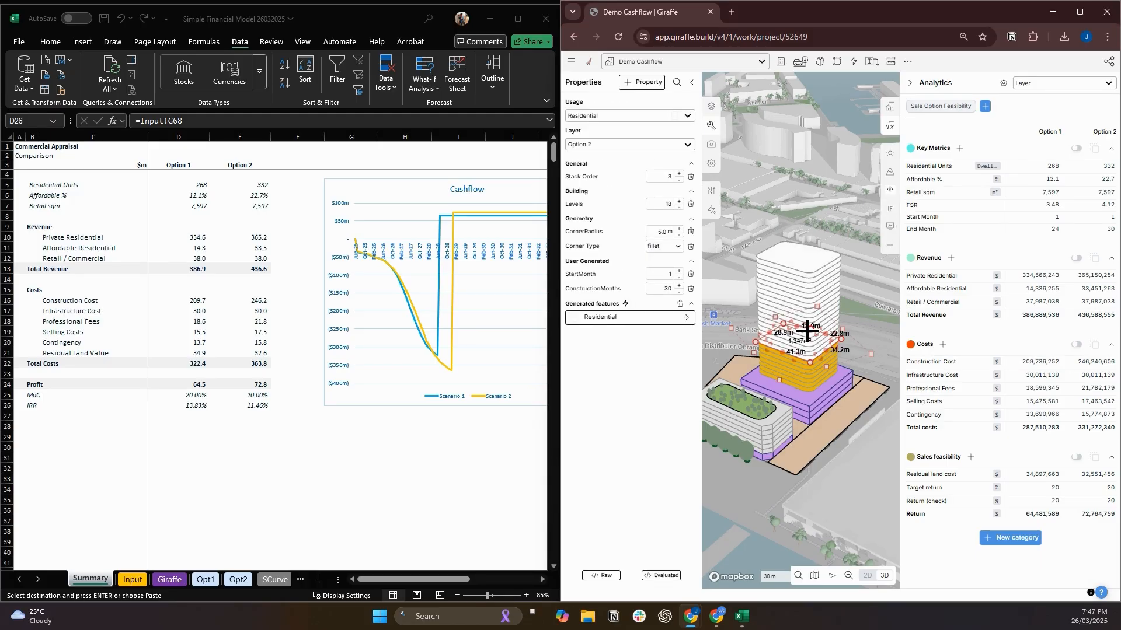
{"action": "key", "text": "Up"}
{"action": "key", "text": "Up"}
{"action": "key", "text": "Up"}
{"action": "key", "text": "Up"}
{"action": "key", "text": "Up"}
{"action": "key", "text": "Up"}
{"action": "key", "text": "Up"}
{"action": "key", "text": "Up"}
{"action": "key", "text": "Up"}
{"action": "key", "text": "Up"}
{"action": "key", "text": "Up"}
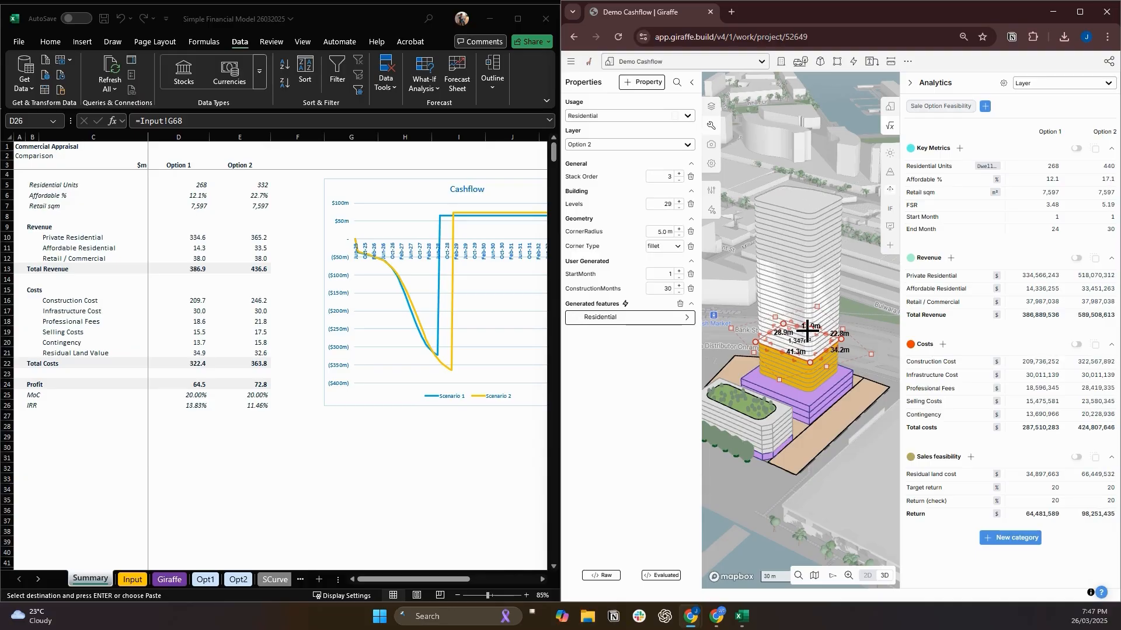
{"action": "key", "text": "Up"}
{"action": "key", "text": "Up"}
{"action": "key", "text": "Up"}
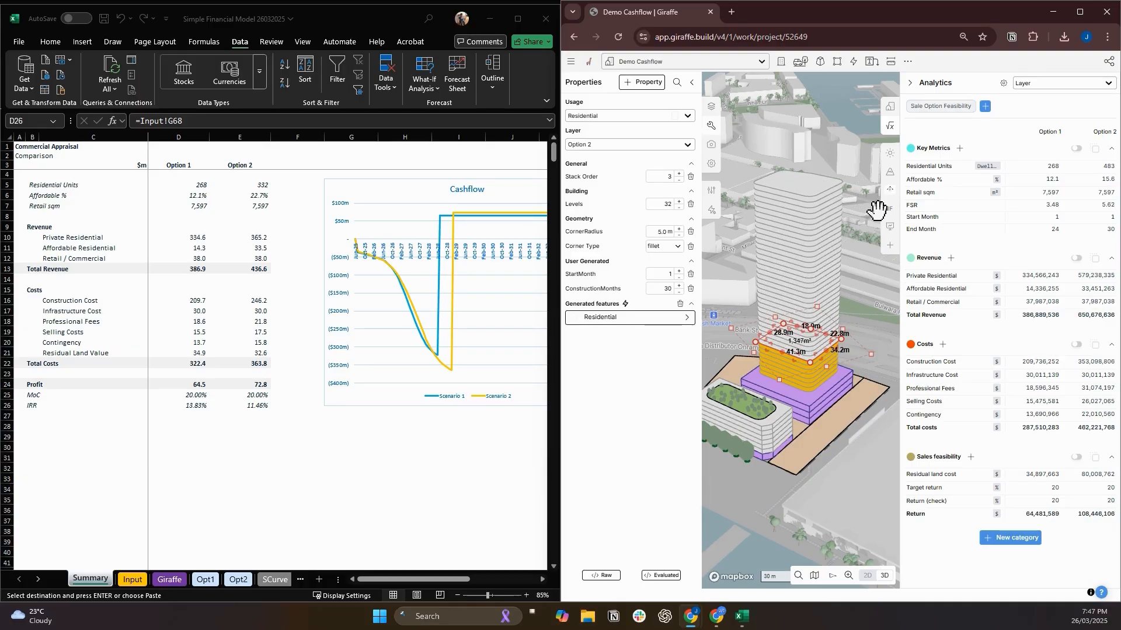
- Export the updated Giraffe analytics as a CSV file
{"action": "left_click", "coordinate": [1004, 84]}
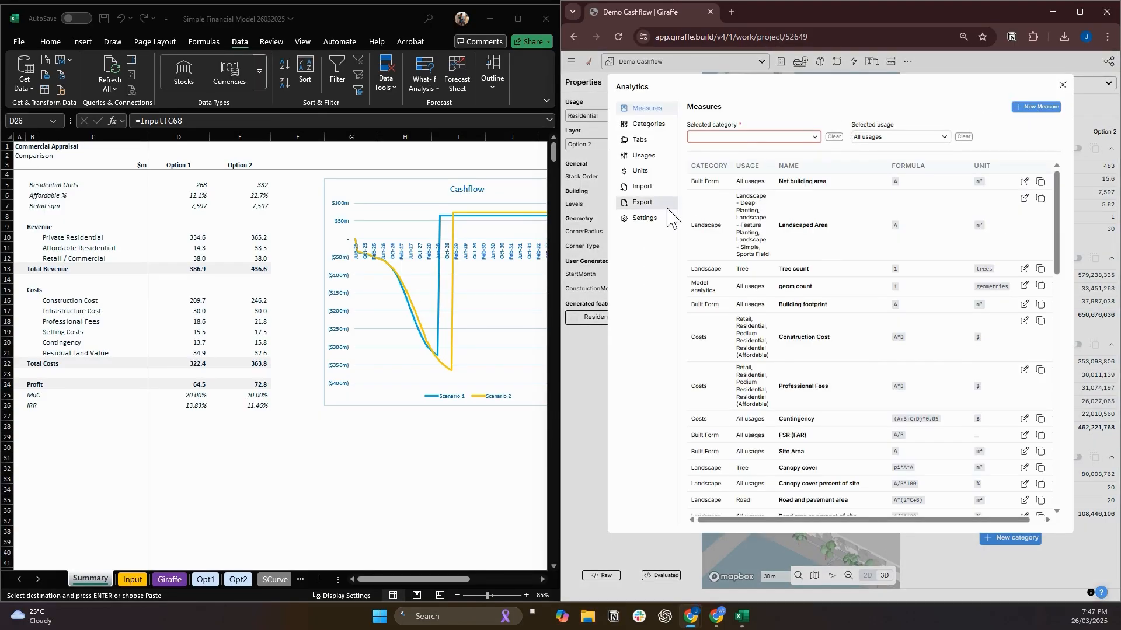
{"action": "left_click", "coordinate": [651, 205]}
{"action": "left_click", "coordinate": [1036, 107]}
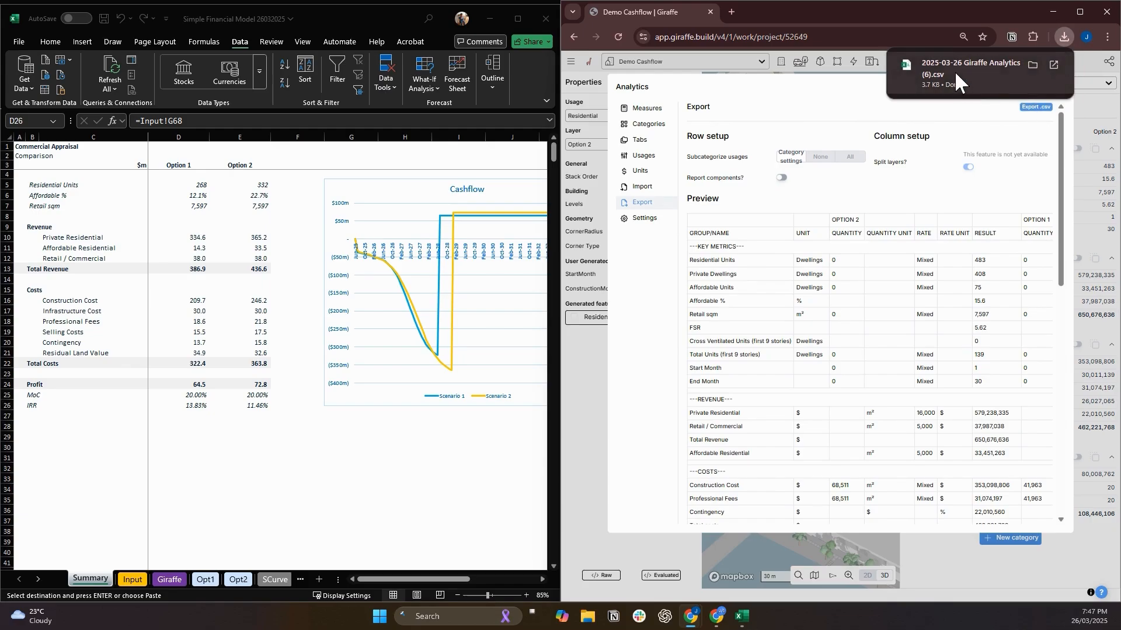
- Open the newly exported Giraffe Analytics CSV in Excel and copy the entire sheet
{"action": "left_click", "coordinate": [954, 71]}
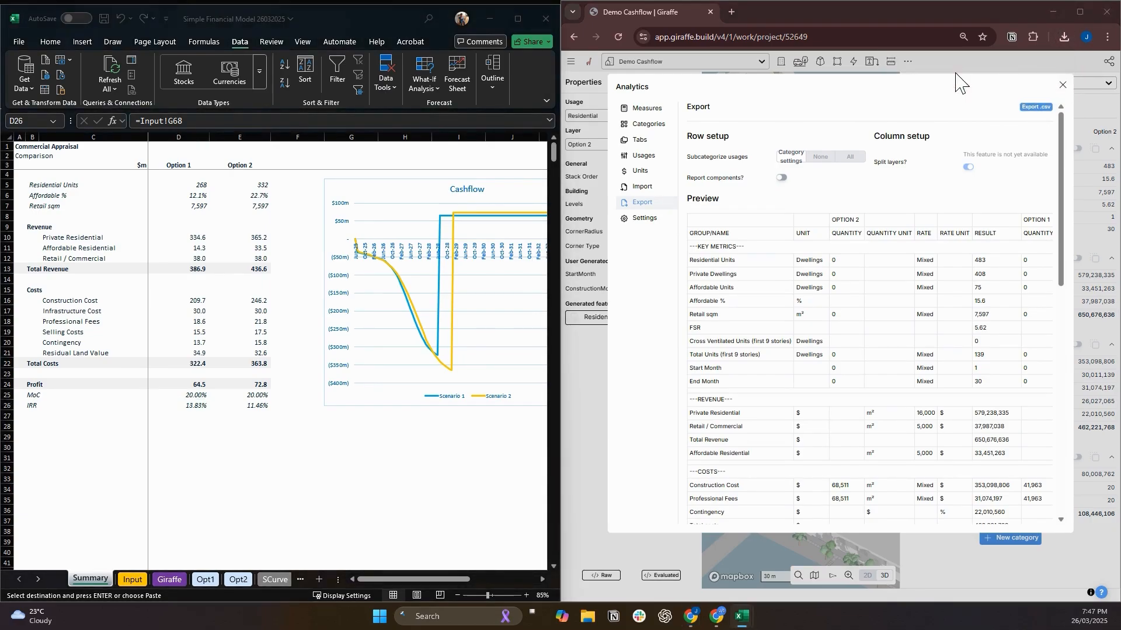
{"action": "left_click", "coordinate": [957, 83]}
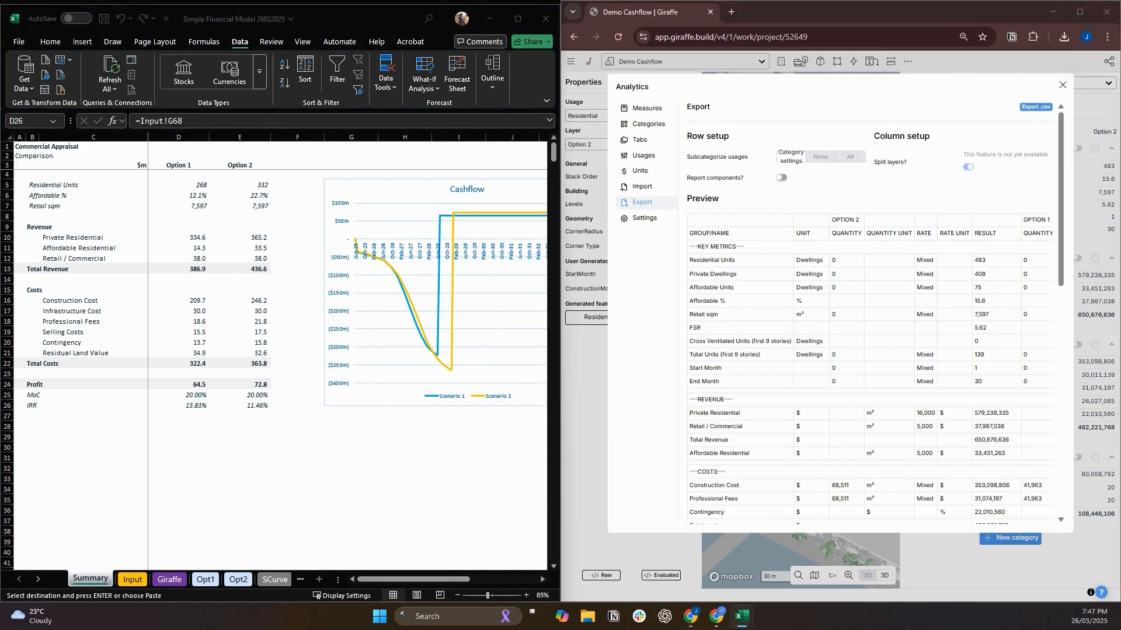
{"action": "left_click_drag", "start_coordinate": [501, 85], "coordinate": [837, 171]}
{"action": "left_click", "coordinate": [887, 174]}
{"action": "left_click", "coordinate": [78, 216]}
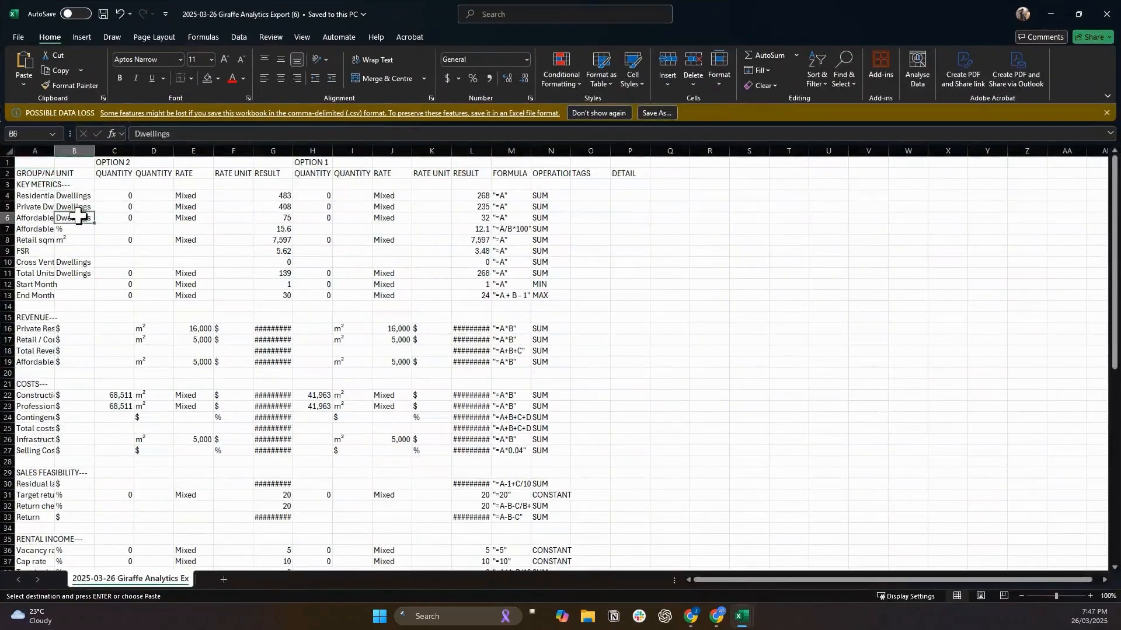
{"action": "key", "text": "ctrl+a"}
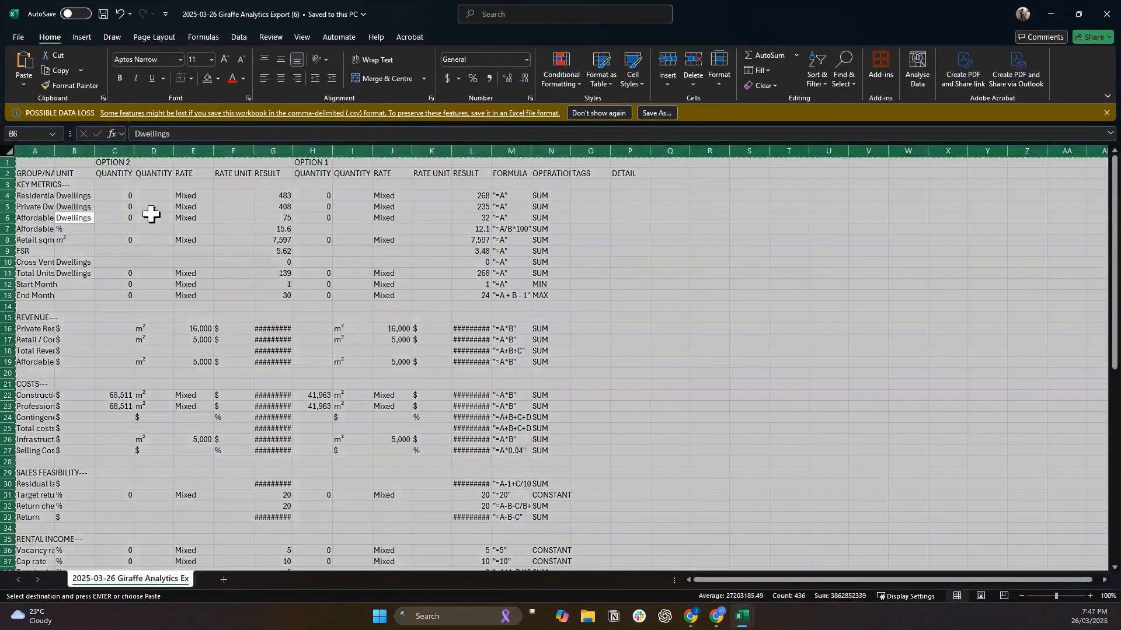
- In the Simple Financial Model workbook, paste the copied export over the Giraffe sheet's old data, starting at cell A1
{"action": "left_click", "coordinate": [1053, 20]}
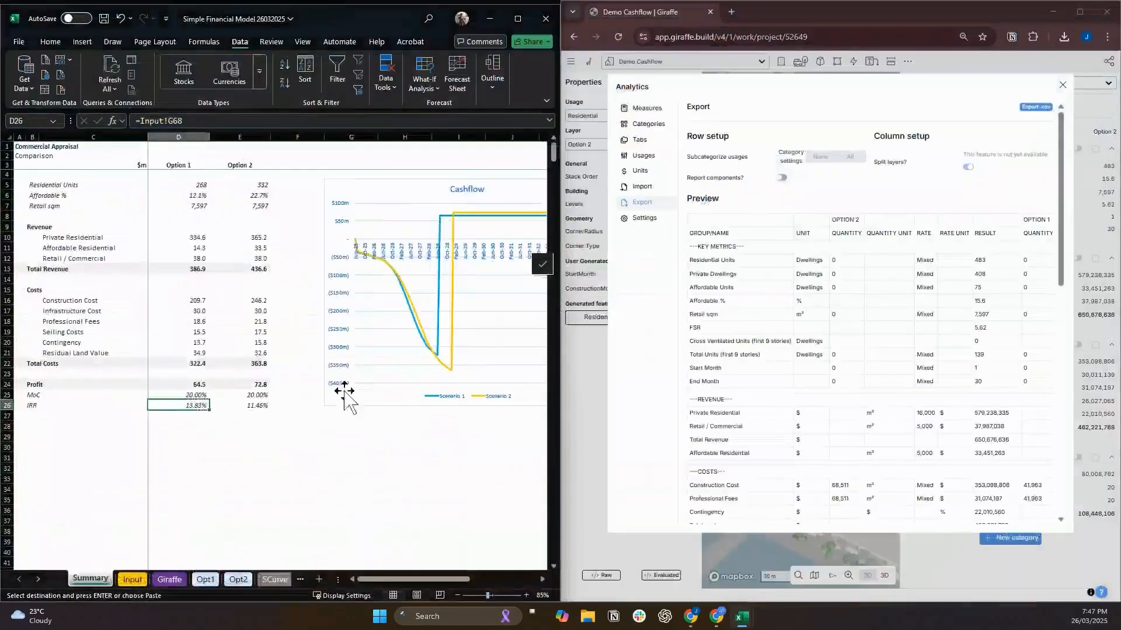
{"action": "left_click", "coordinate": [170, 579]}
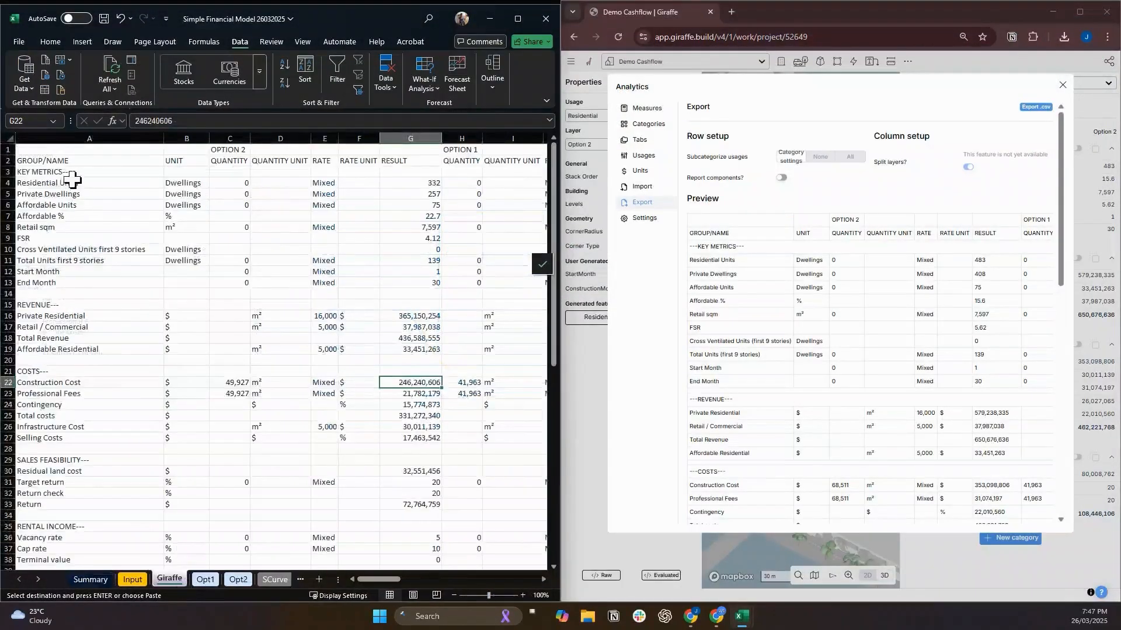
{"action": "left_click", "coordinate": [61, 153]}
{"action": "key", "text": "ctrl+v"}
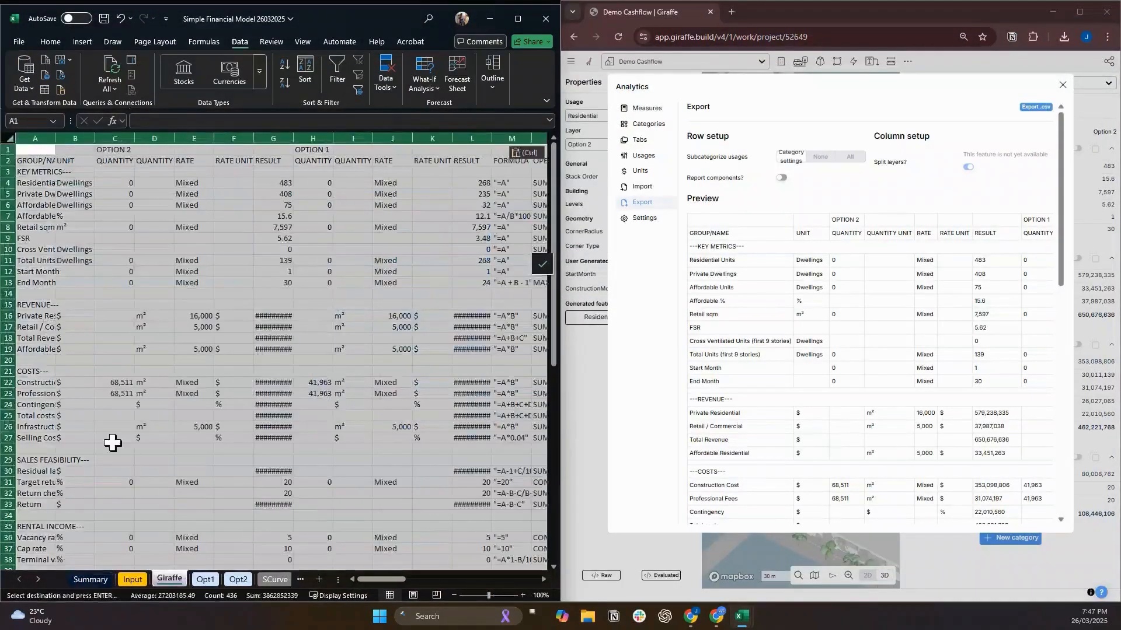
- Compare Option 2's Profit on the Summary sheet with the Return in Giraffe's sales feasibility analytics
{"action": "left_click", "coordinate": [89, 579]}
{"action": "left_click", "coordinate": [268, 387]}
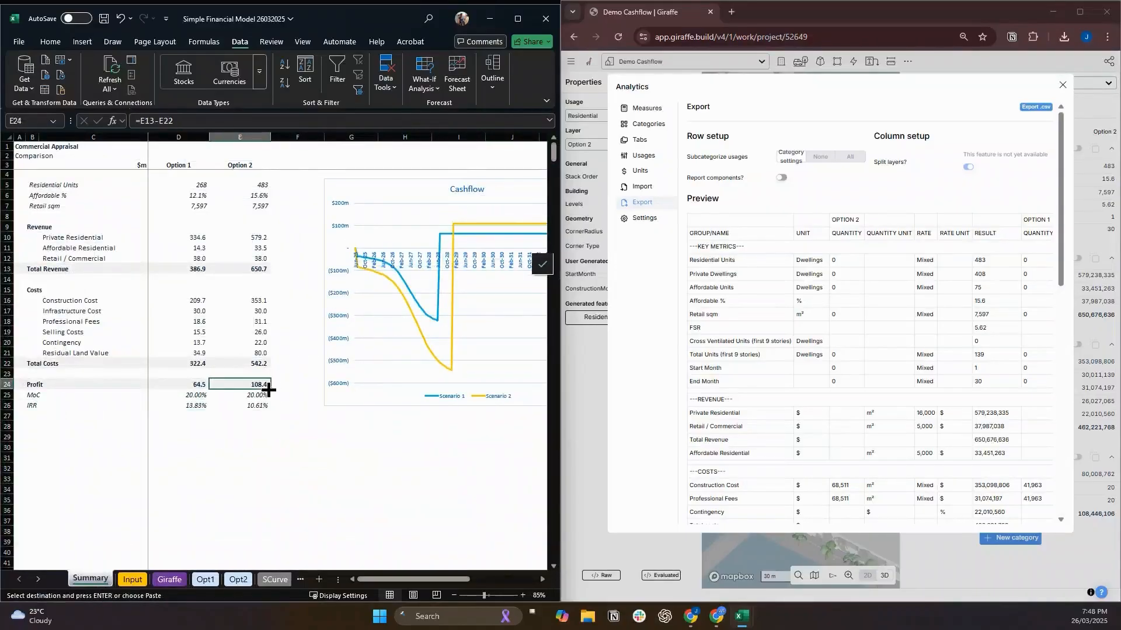
{"action": "left_click", "coordinate": [1062, 85]}
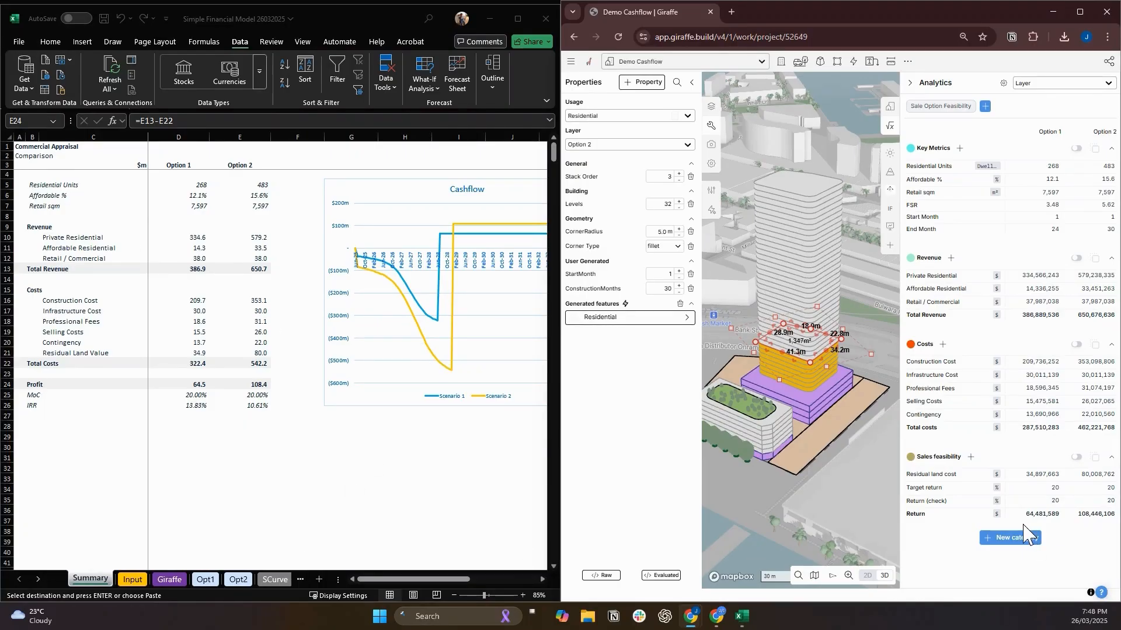
{"action": "left_click", "coordinate": [874, 496]}
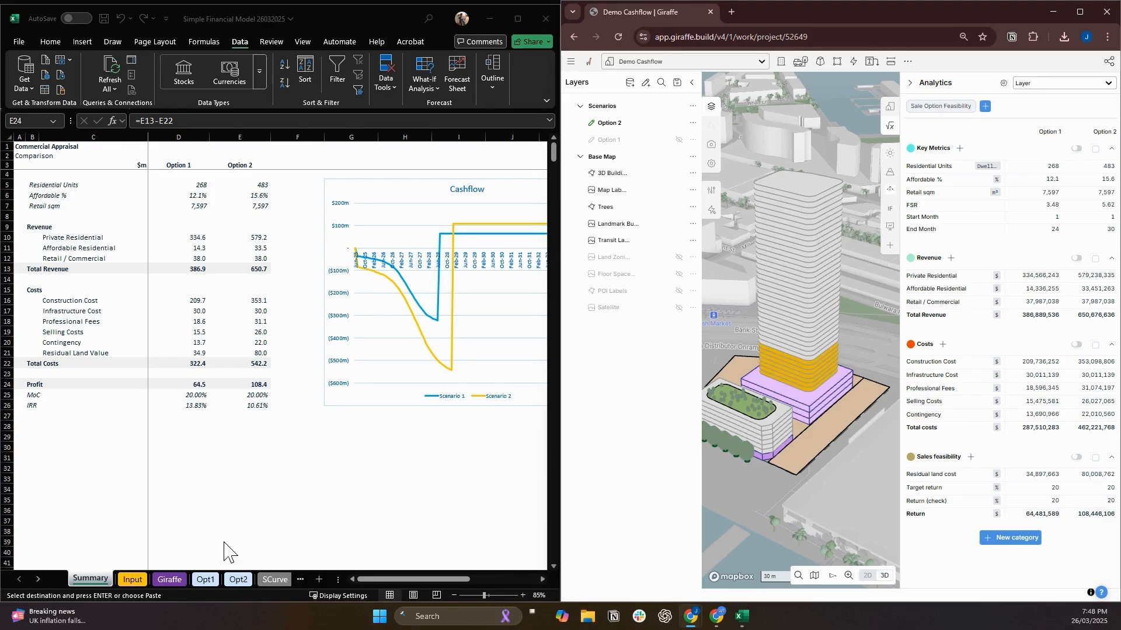
{"action": "left_click", "coordinate": [261, 501]}
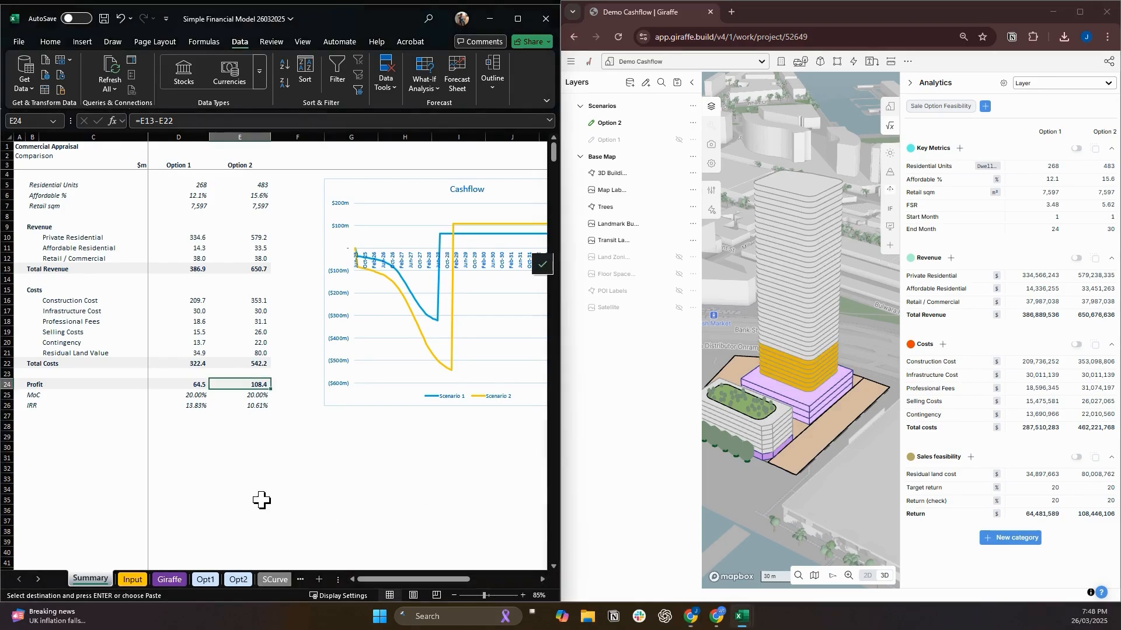
{"action": "left_click", "coordinate": [173, 436]}
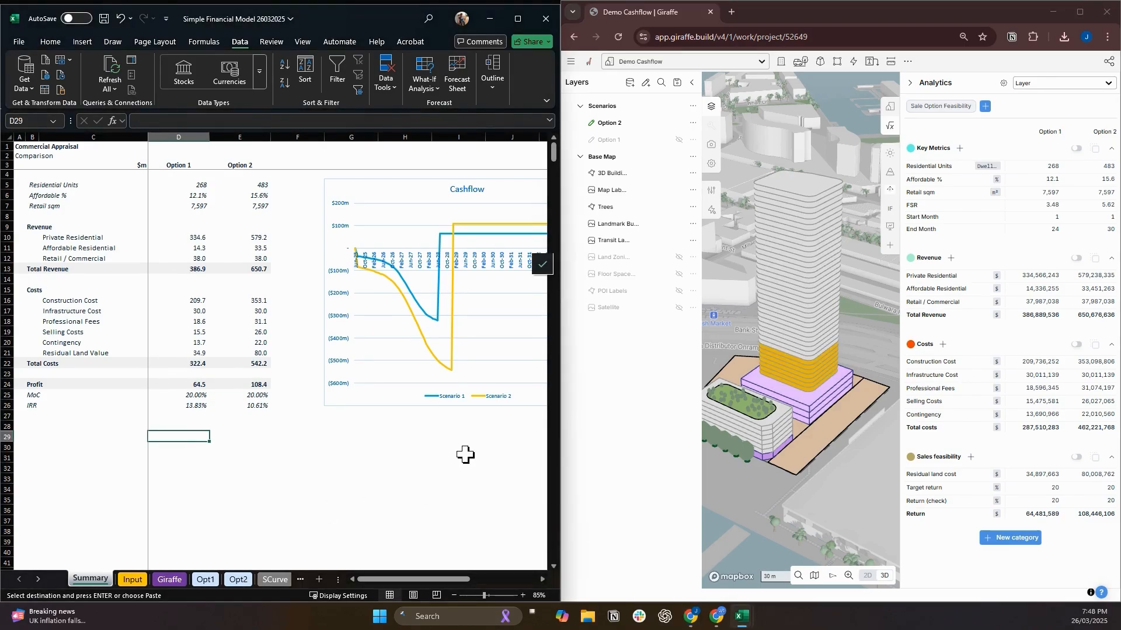